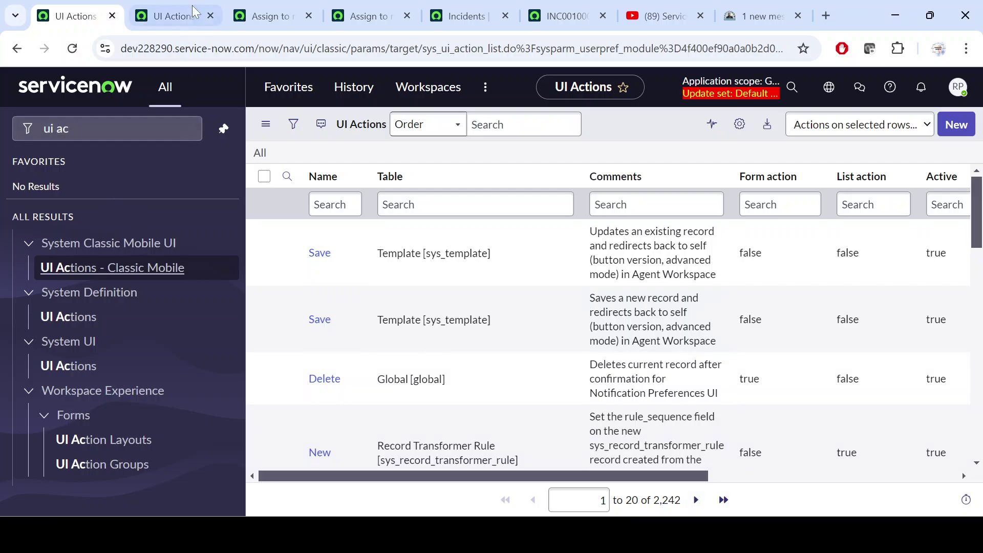
- Open incident INC0010003 and reload its form to examine the available action buttons
{"action": "mouse_move", "coordinate": [180, 11]}
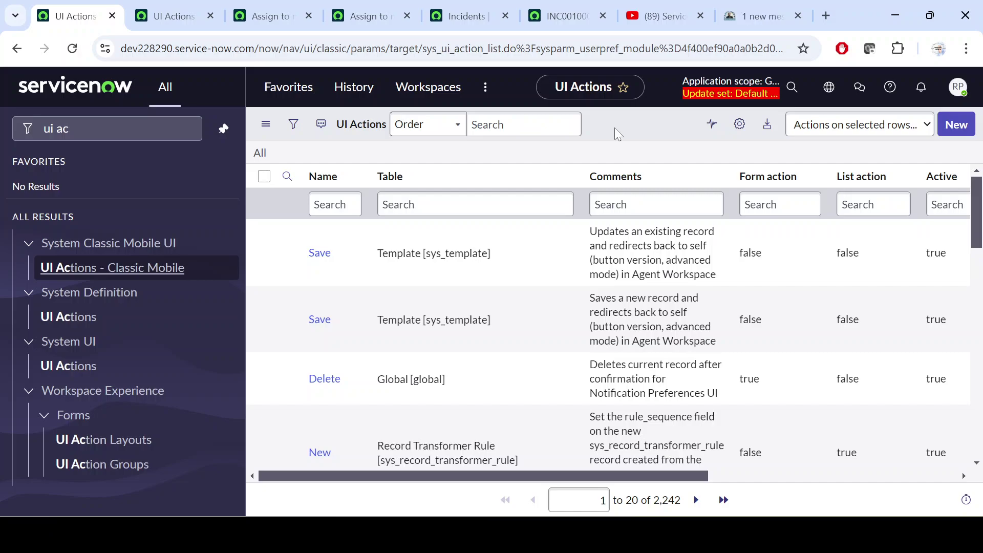
{"action": "left_click", "coordinate": [563, 16]}
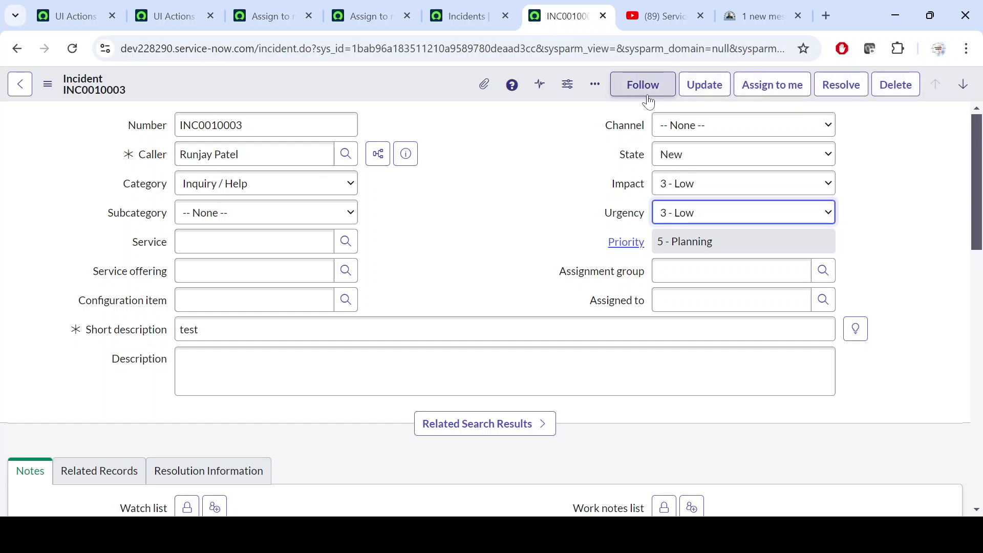
{"action": "left_click", "coordinate": [74, 51]}
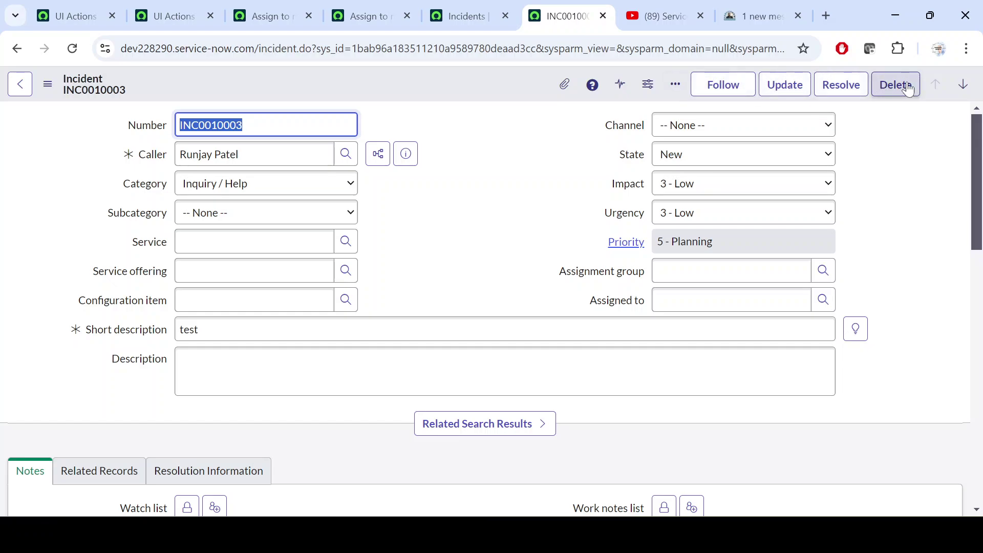
{"action": "left_click", "coordinate": [488, 176]}
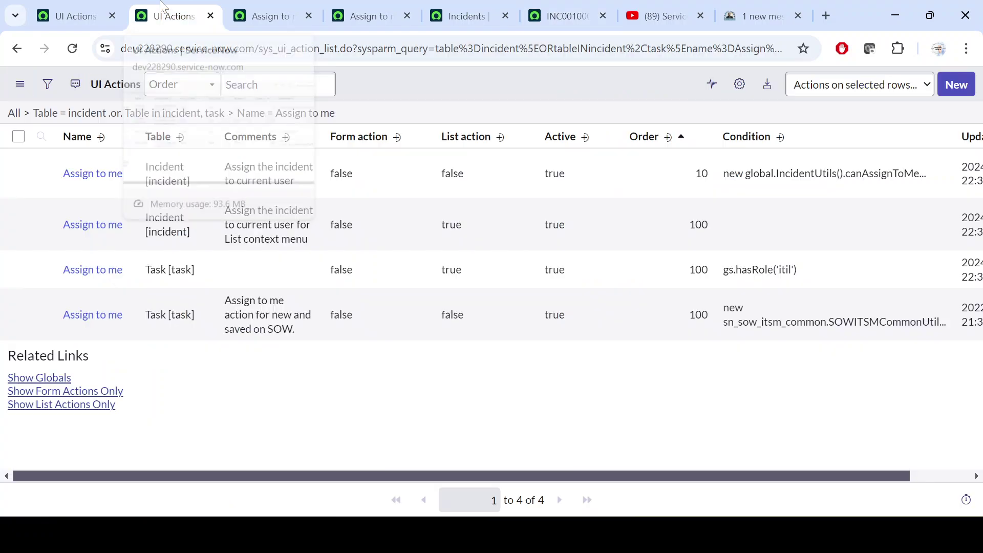
- Open the System Definition UI Actions list and start a new UI Action record
{"action": "left_click", "coordinate": [169, 16]}
{"action": "left_click", "coordinate": [95, 11]}
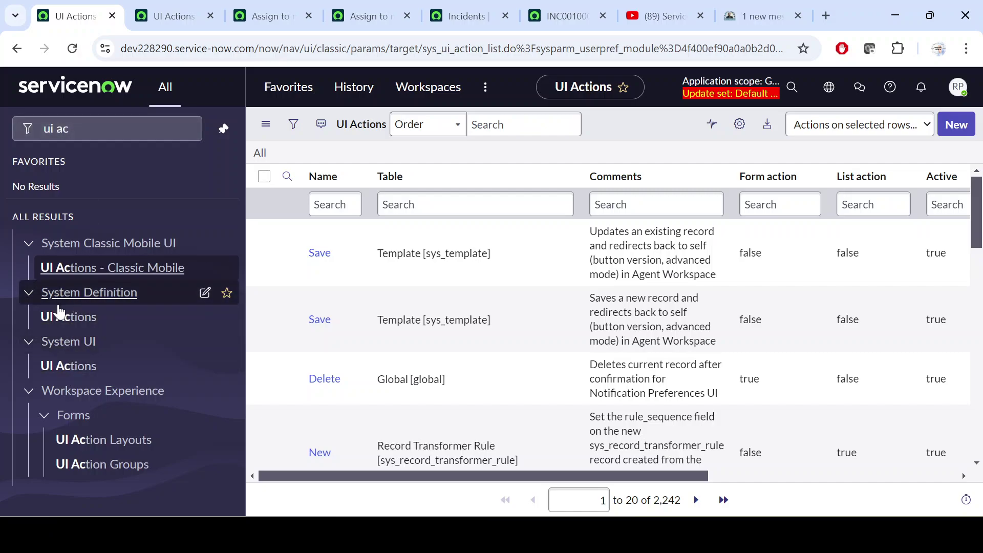
{"action": "left_click", "coordinate": [67, 320]}
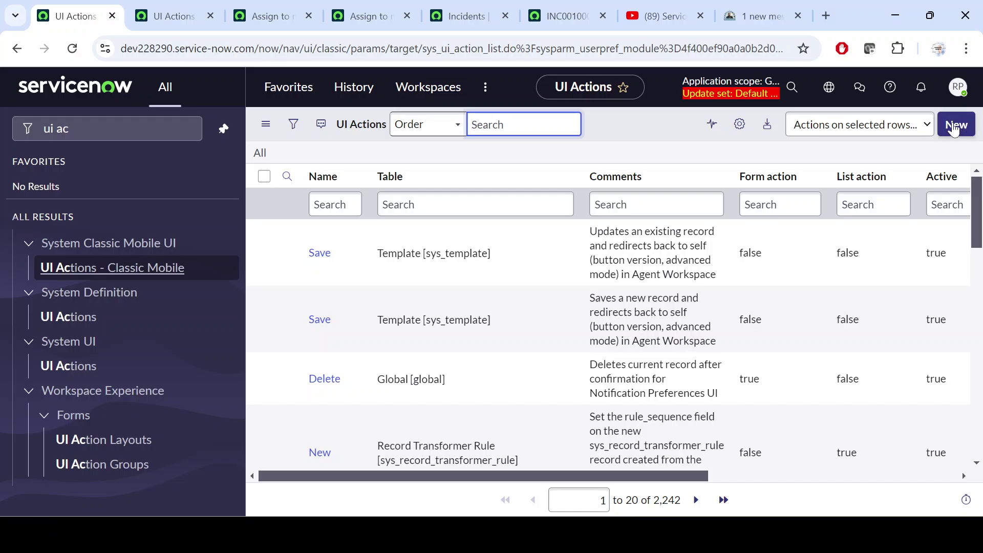
{"action": "left_click", "coordinate": [955, 129]}
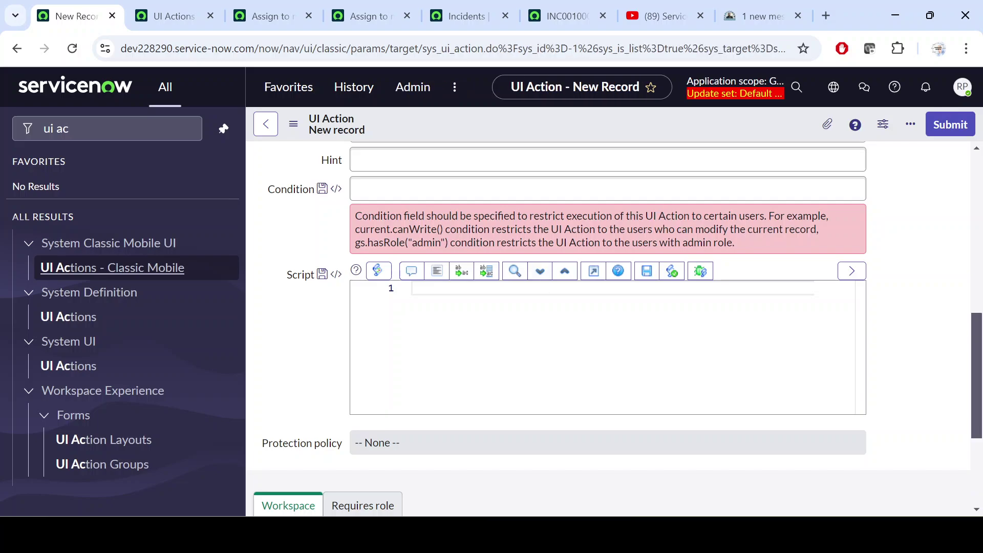
{"action": "scroll", "coordinate": [310, 321], "scroll_direction": "up", "scroll_amount": 6}
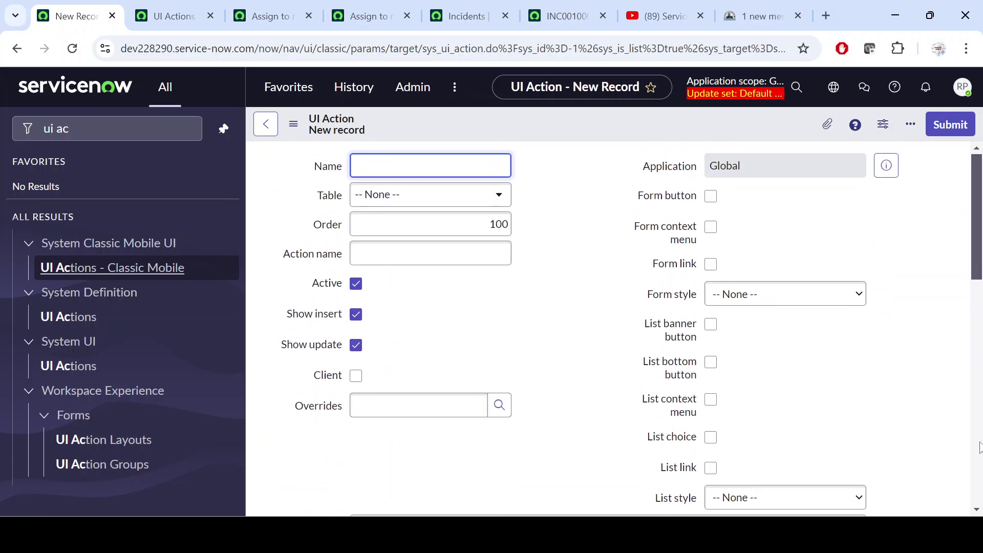
- Open the UI Actions configuration from incident INC0010003 and start a new UI Action record for the Incident table
{"action": "left_click", "coordinate": [574, 15]}
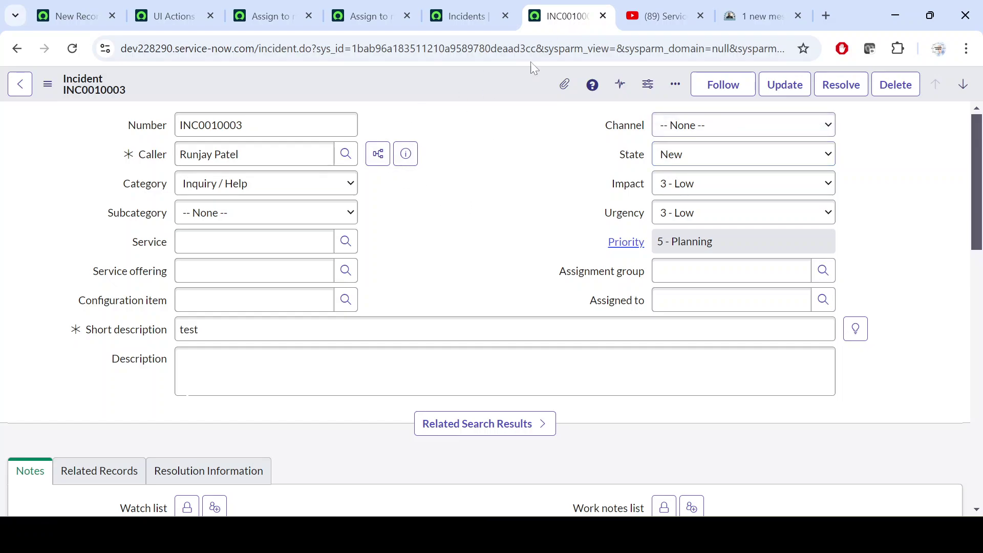
{"action": "right_click", "coordinate": [478, 84]}
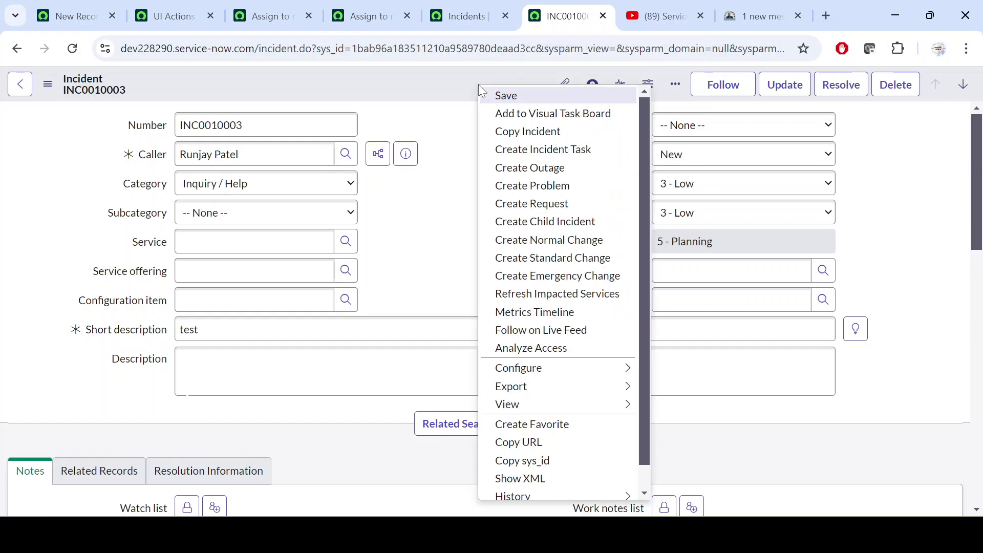
{"action": "mouse_move", "coordinate": [586, 377]}
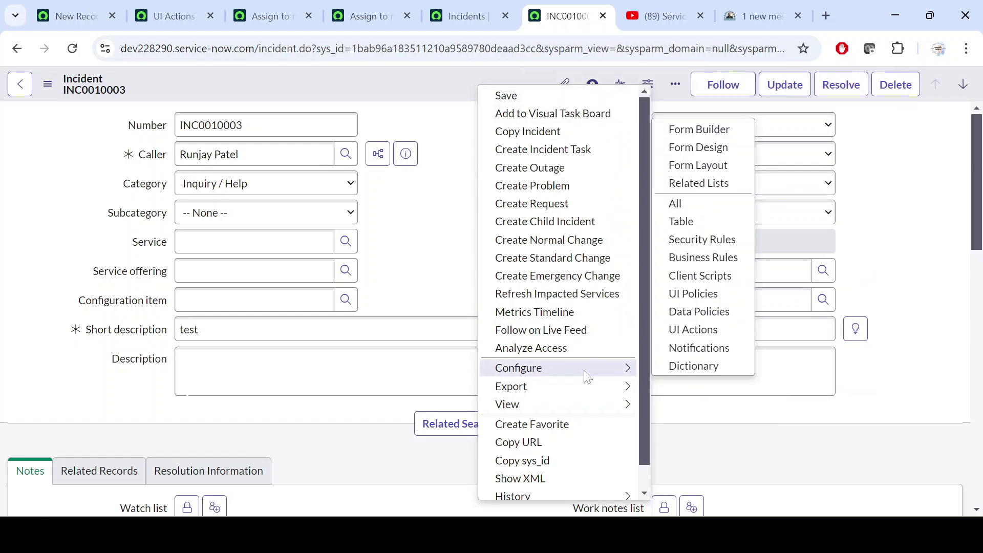
{"action": "left_click", "coordinate": [698, 332]}
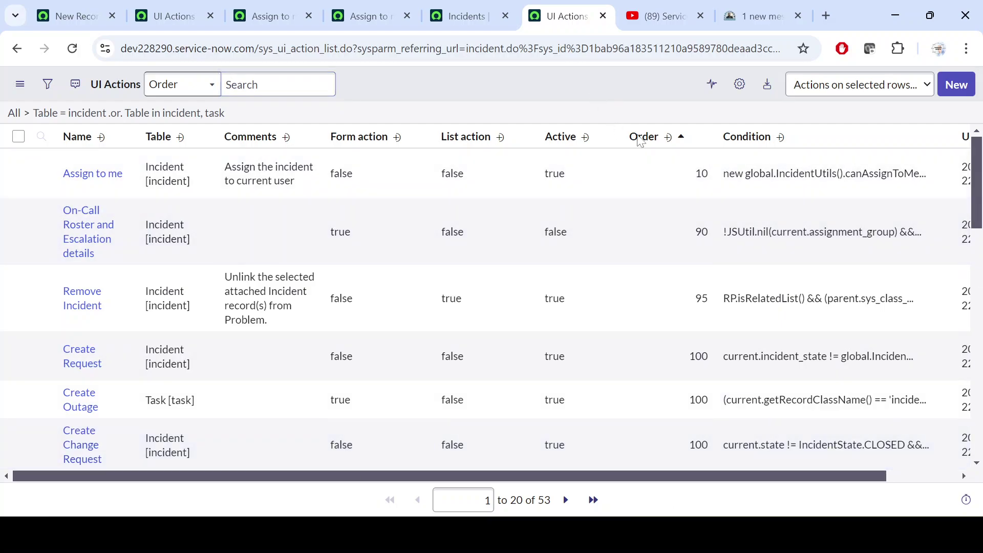
{"action": "left_click", "coordinate": [957, 89]}
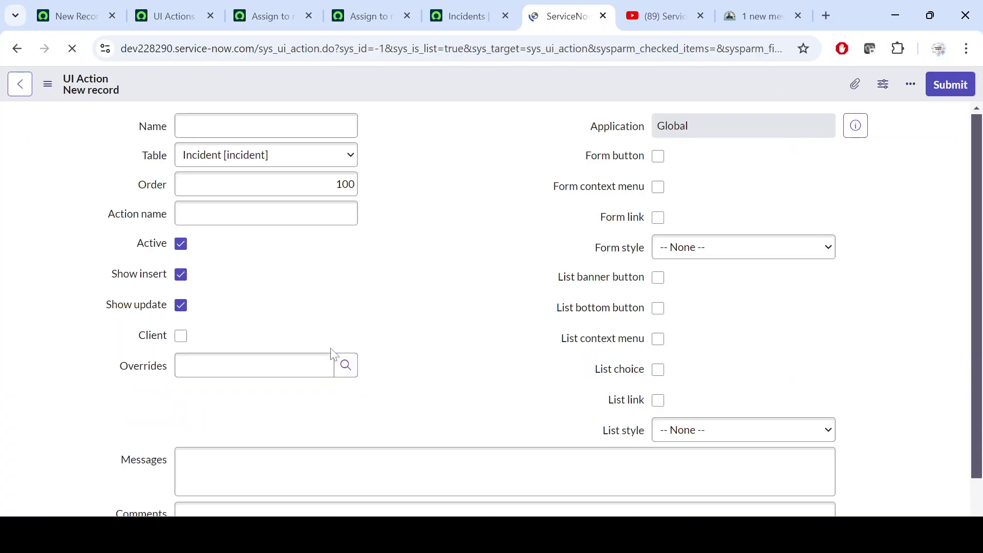
{"action": "scroll", "coordinate": [333, 355], "scroll_direction": "down", "scroll_amount": 10}
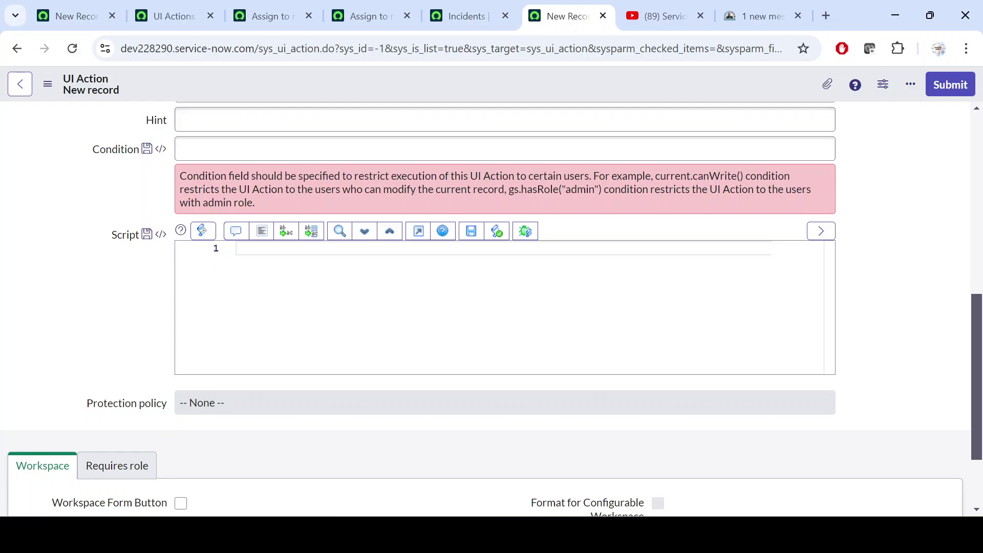
{"action": "scroll", "coordinate": [117, 334], "scroll_direction": "up", "scroll_amount": 10}
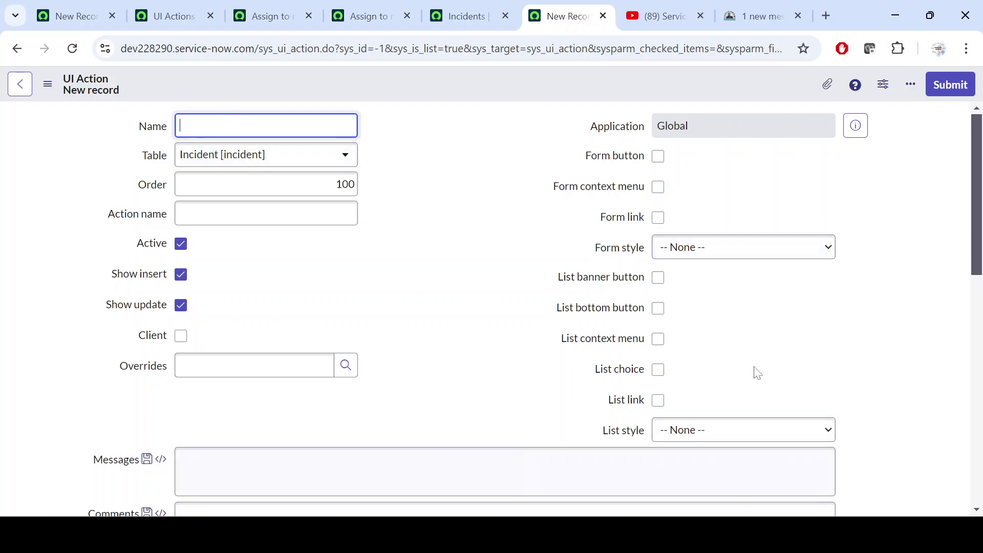
{"action": "left_click", "coordinate": [742, 247]}
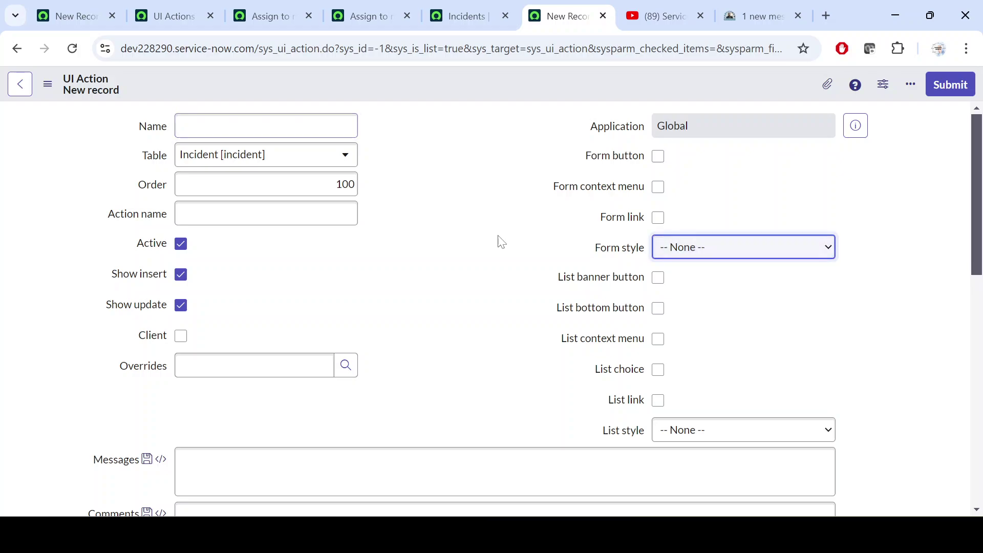
{"action": "left_click", "coordinate": [476, 163]}
- Compare the name and table of the two Assign to me UI Actions, one on Incident and one on Task
{"action": "left_click", "coordinate": [277, 13]}
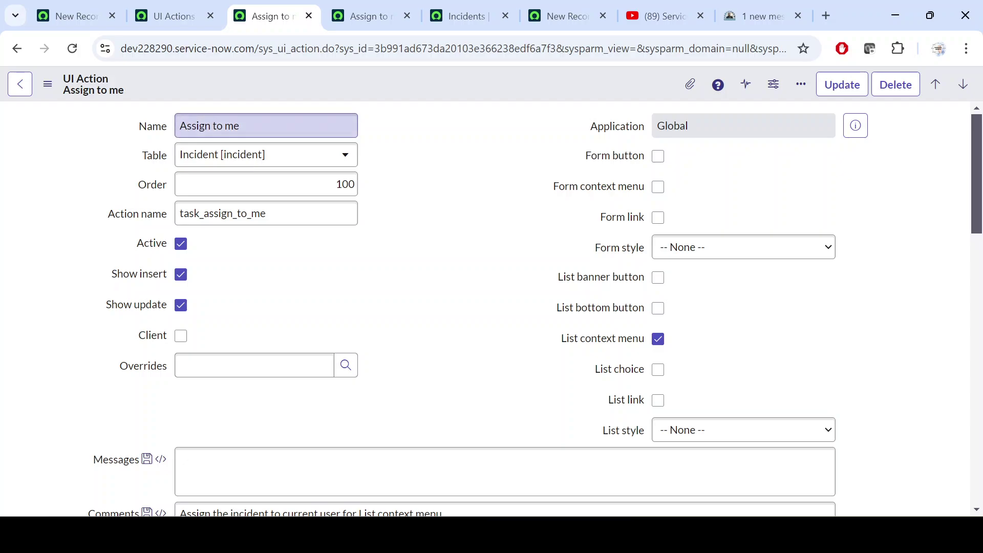
{"action": "left_click_drag", "start_coordinate": [240, 126], "coordinate": [121, 131]}
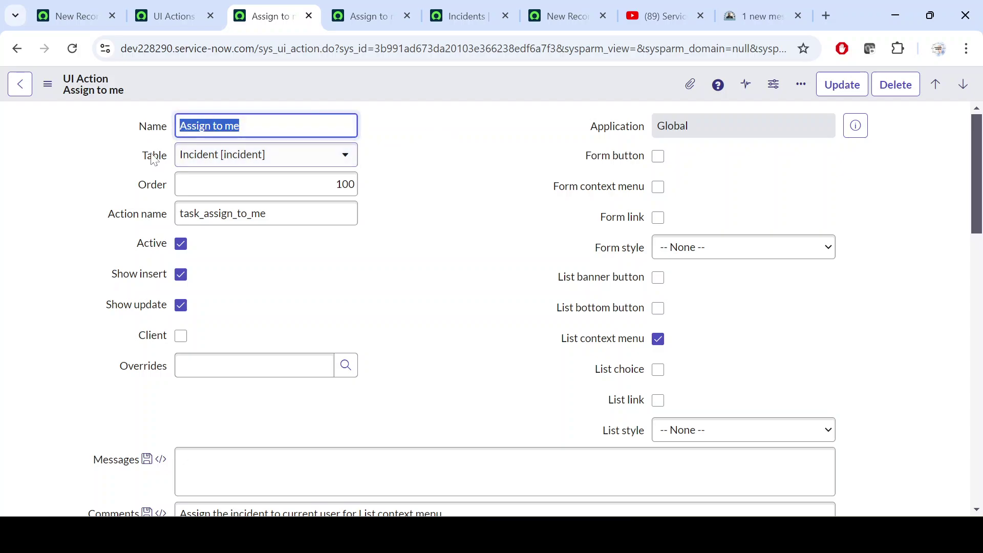
{"action": "left_click", "coordinate": [368, 16]}
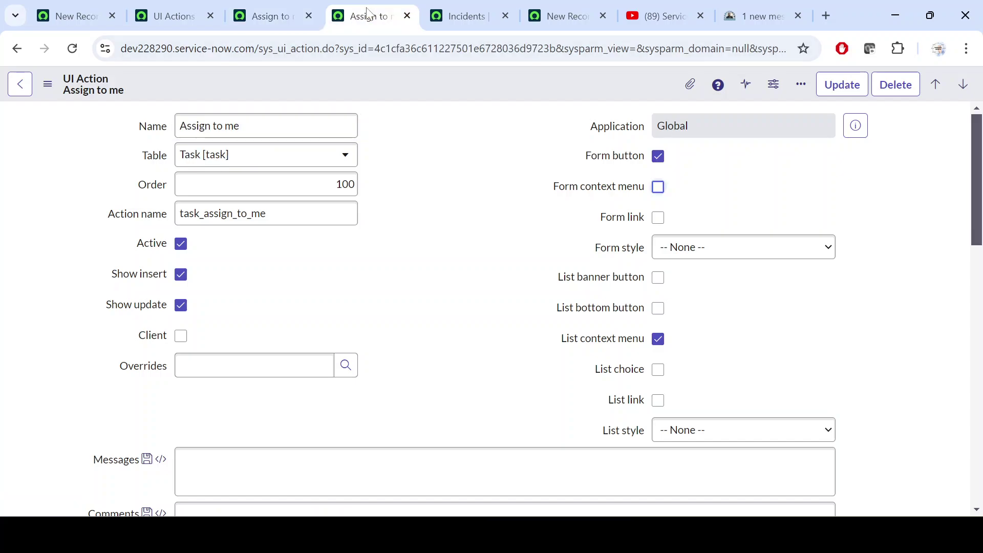
{"action": "left_click_drag", "start_coordinate": [230, 126], "coordinate": [153, 137]}
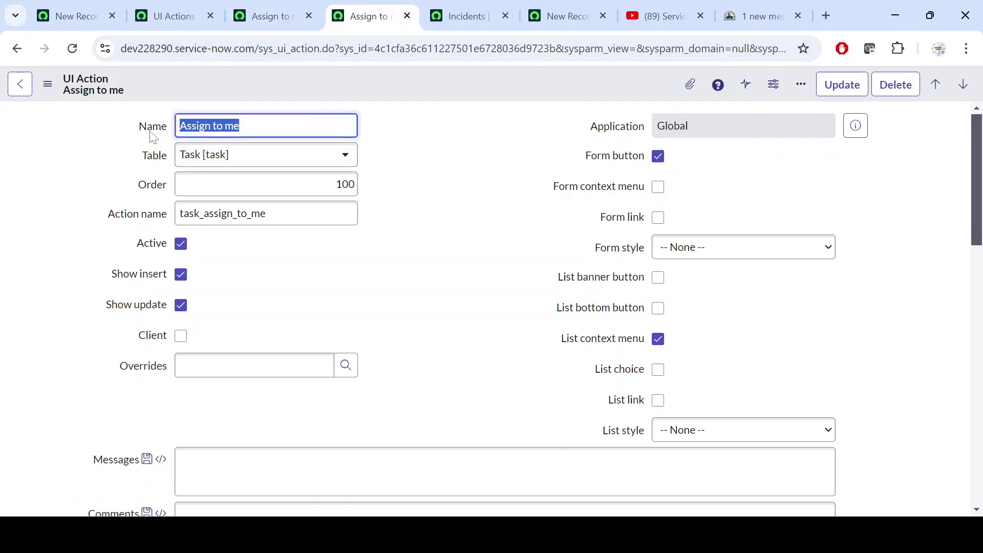
{"action": "left_click", "coordinate": [374, 159]}
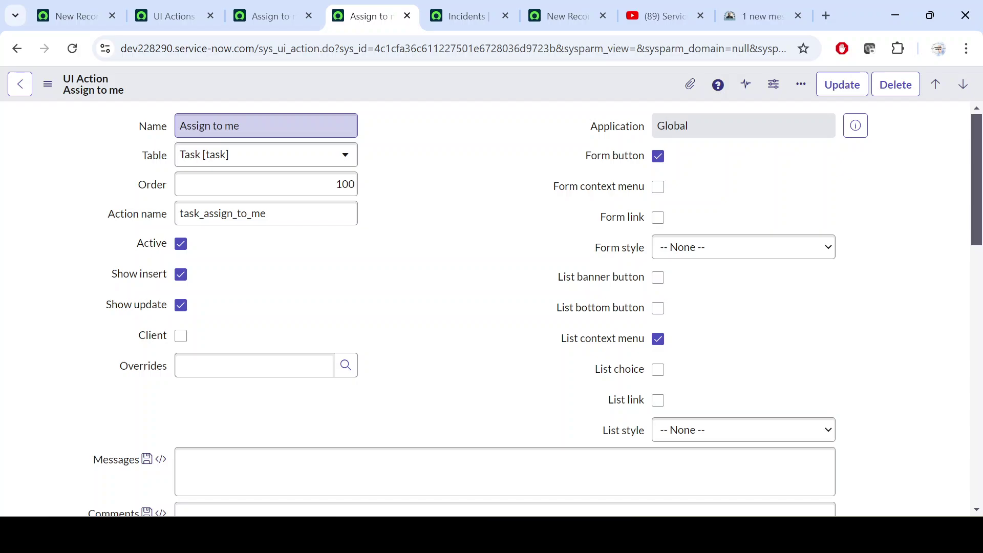
{"action": "left_click", "coordinate": [446, 131]}
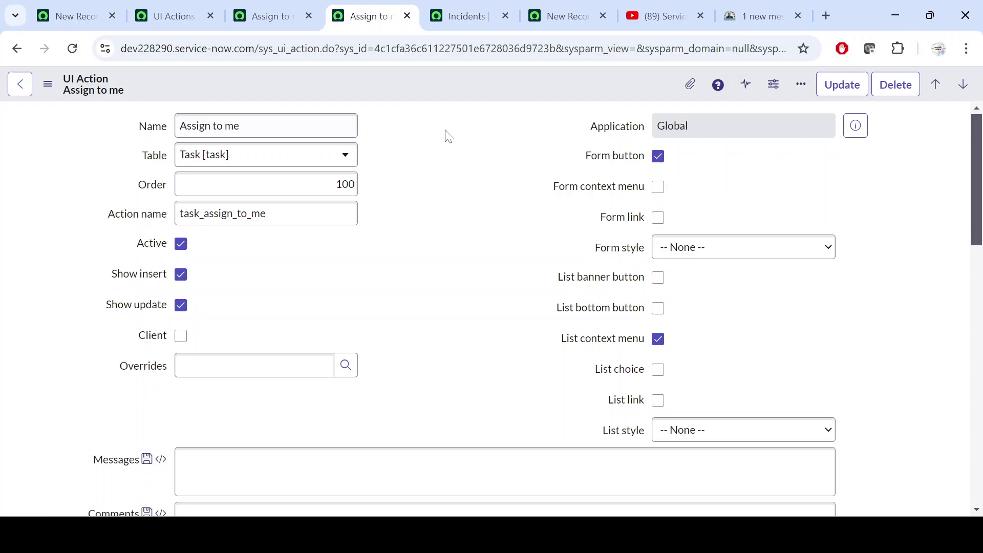
{"action": "left_click", "coordinate": [276, 15]}
{"action": "left_click", "coordinate": [465, 154]}
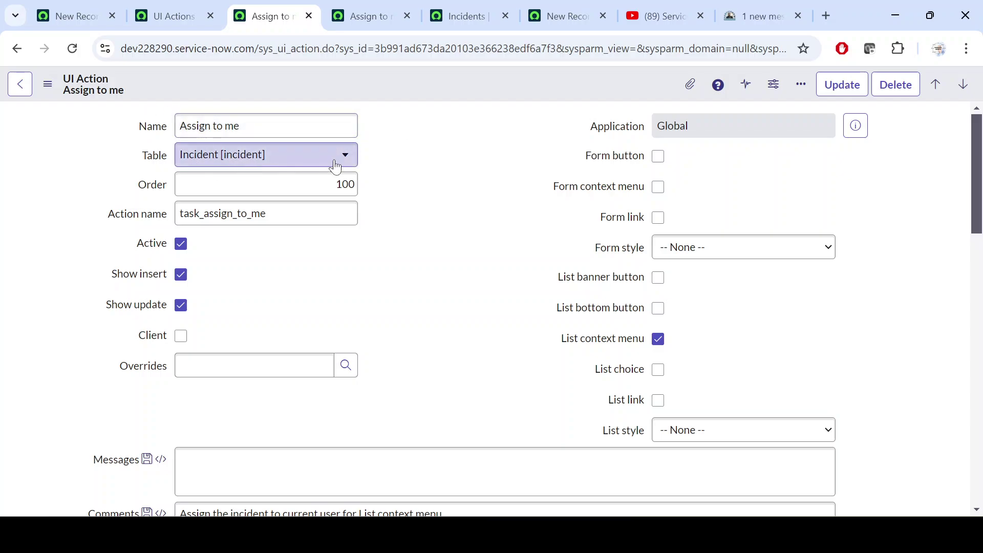
{"action": "key", "text": "ctrl+a"}
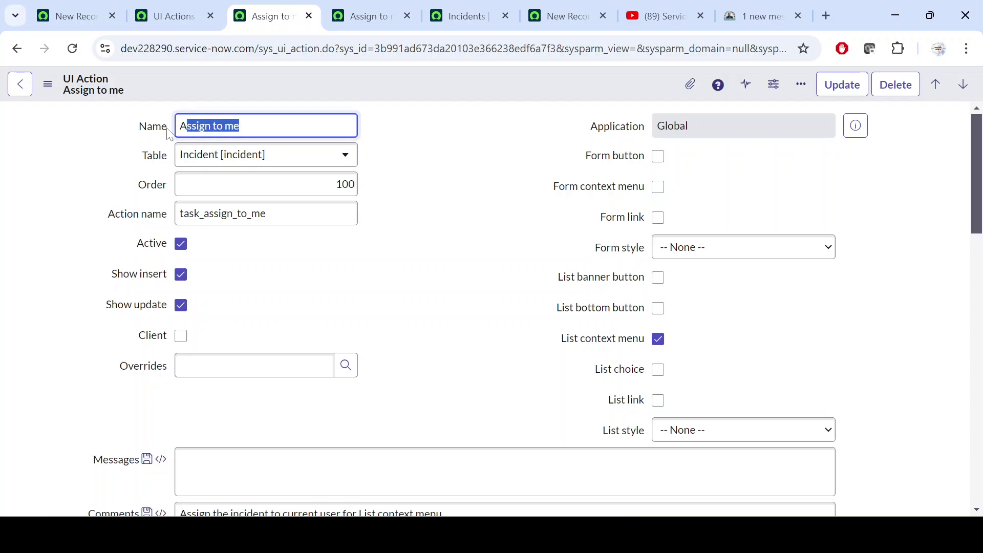
{"action": "left_click", "coordinate": [439, 235]}
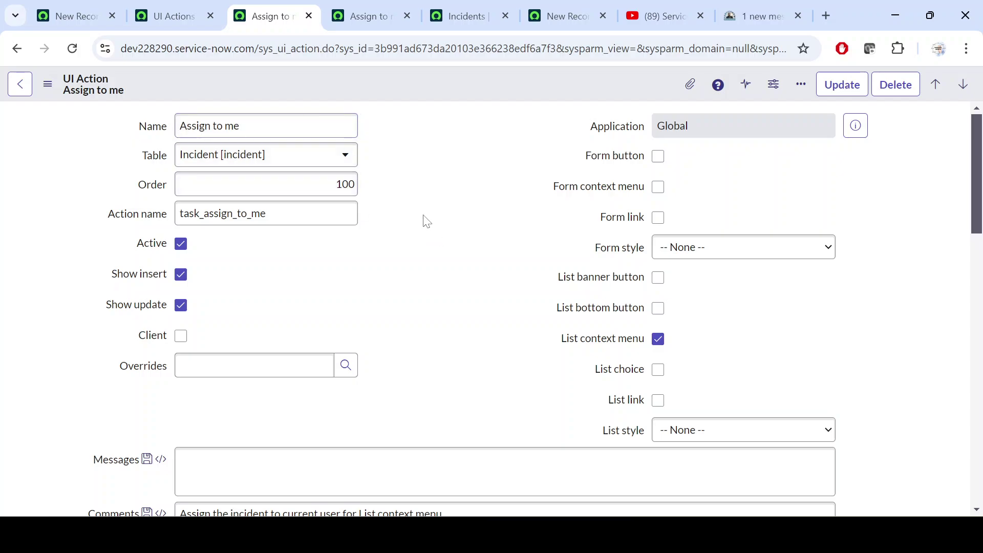
{"action": "left_click_drag", "start_coordinate": [246, 126], "coordinate": [164, 127]}
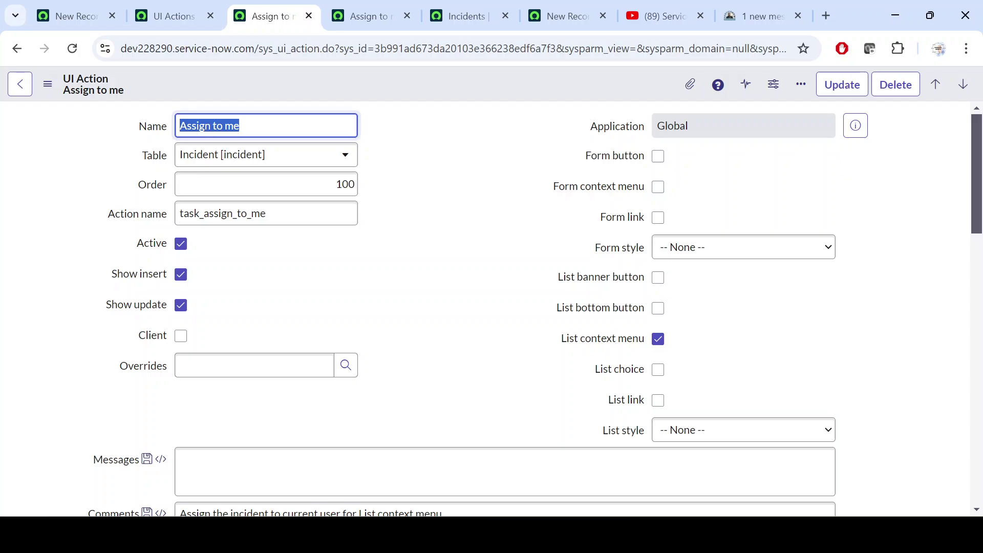
{"action": "key", "text": "Right"}
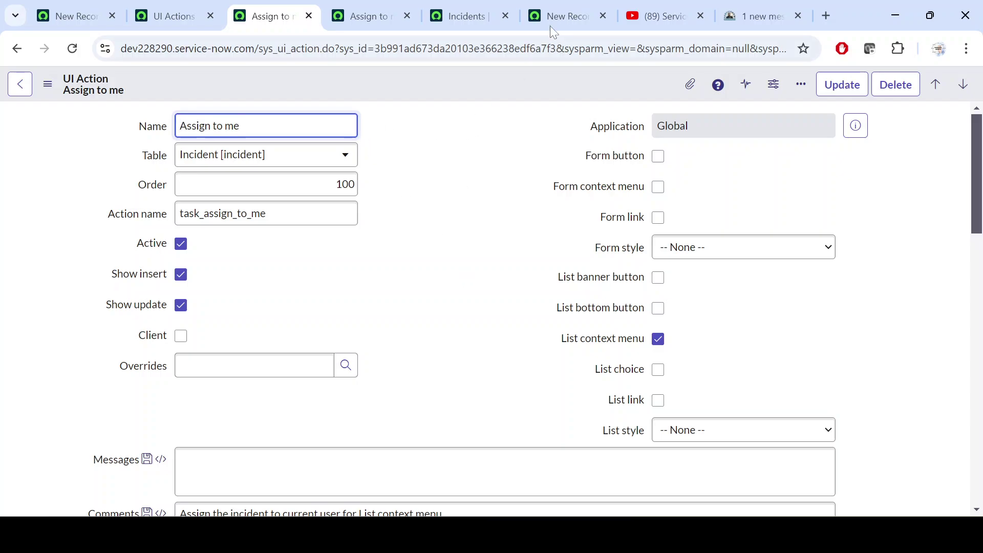
- Open incident INC0000053 from the active Incidents list in a separate browser tab
{"action": "left_click", "coordinate": [564, 13]}
{"action": "left_click", "coordinate": [464, 15]}
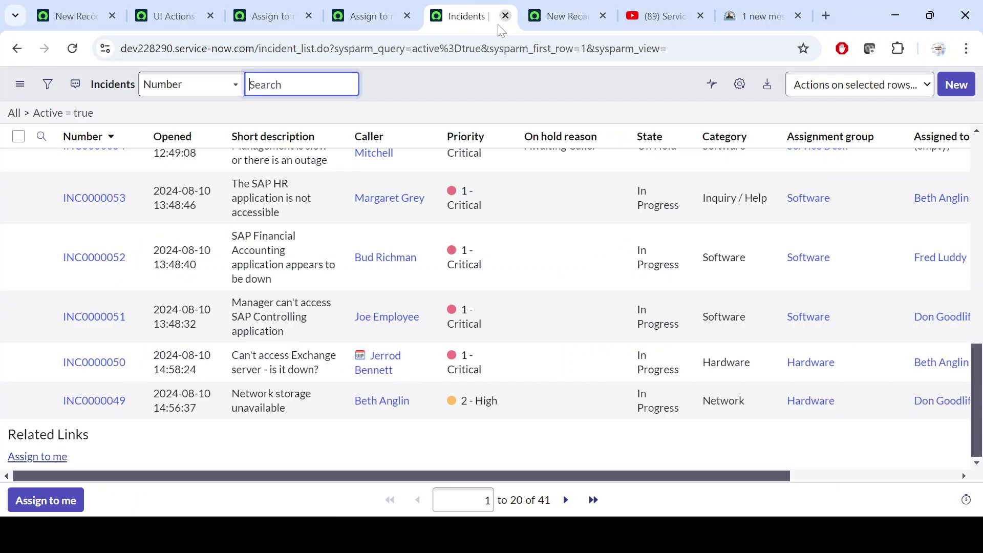
{"action": "middle_click", "coordinate": [108, 203]}
{"action": "scroll", "coordinate": [108, 202], "scroll_direction": "up", "scroll_amount": 10}
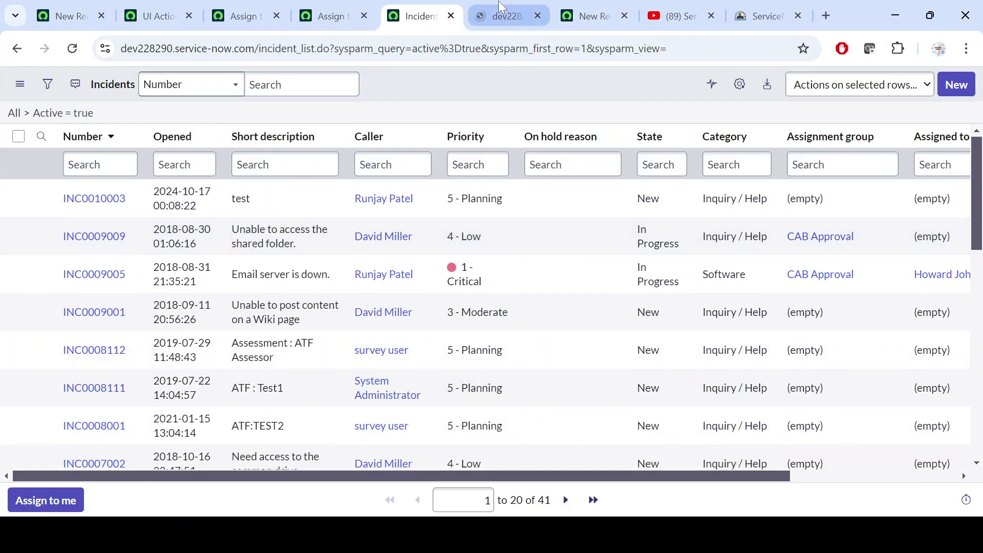
{"action": "left_click", "coordinate": [498, 2]}
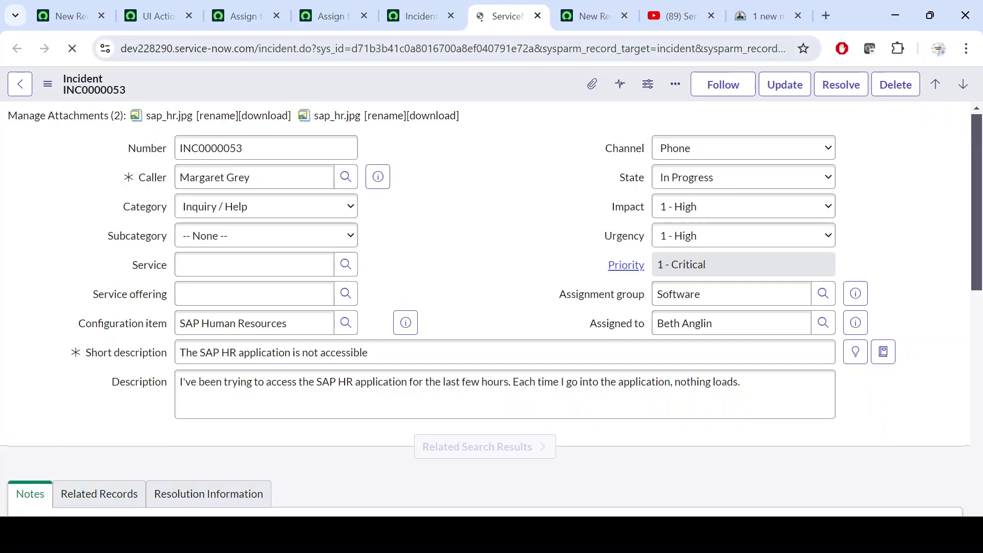
- Set the state of incident INC0000053 to New and save the record
{"action": "left_click", "coordinate": [705, 184]}
{"action": "left_click", "coordinate": [692, 199]}
{"action": "right_click", "coordinate": [491, 79]}
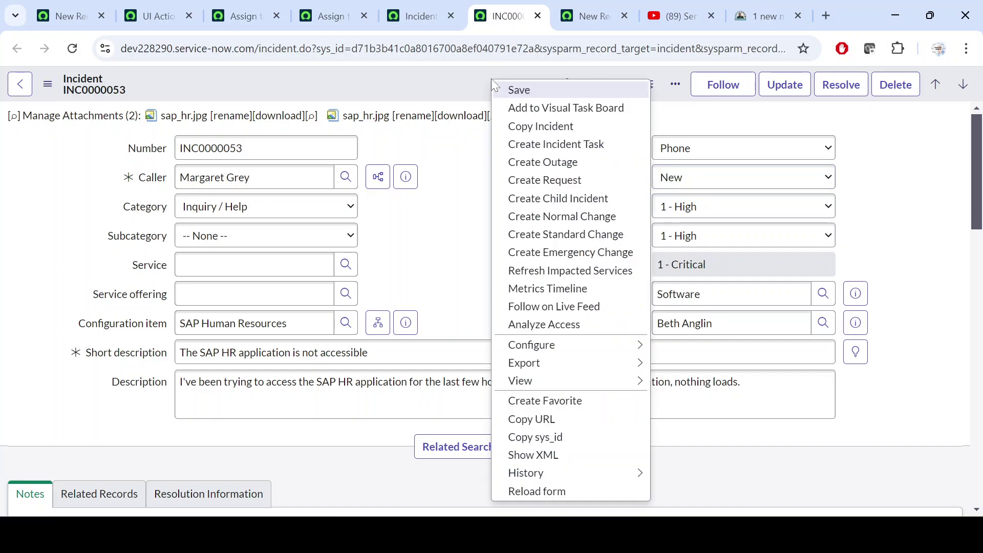
{"action": "left_click", "coordinate": [519, 90]}
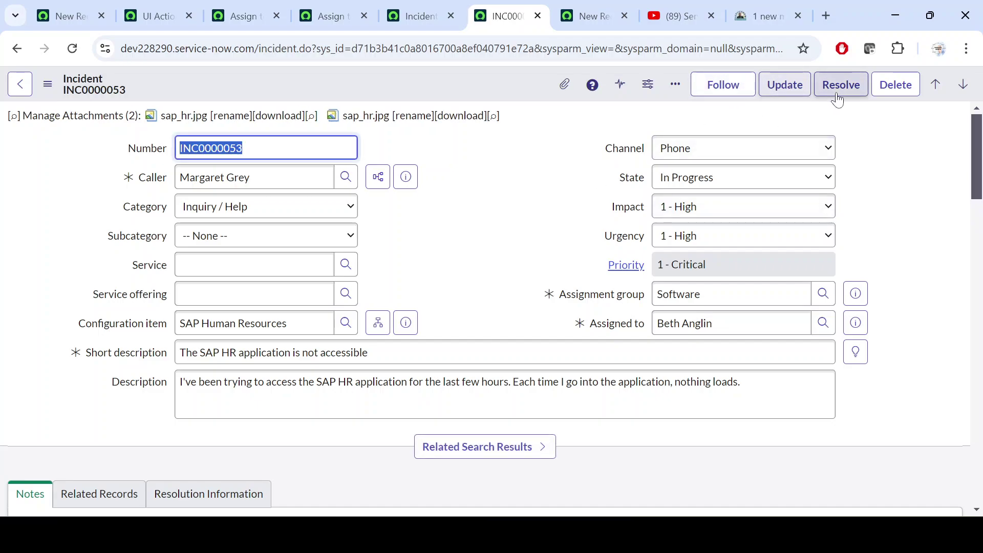
{"action": "left_click", "coordinate": [660, 178]}
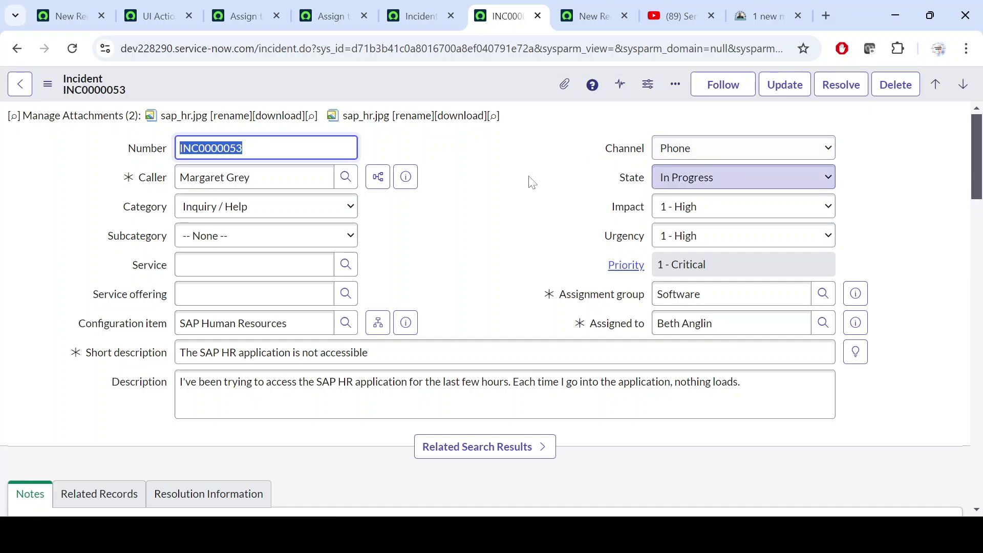
- Look through the fields and options of the Assign to me UI Action on the Incident table, down to its condition
{"action": "left_click", "coordinate": [232, 15]}
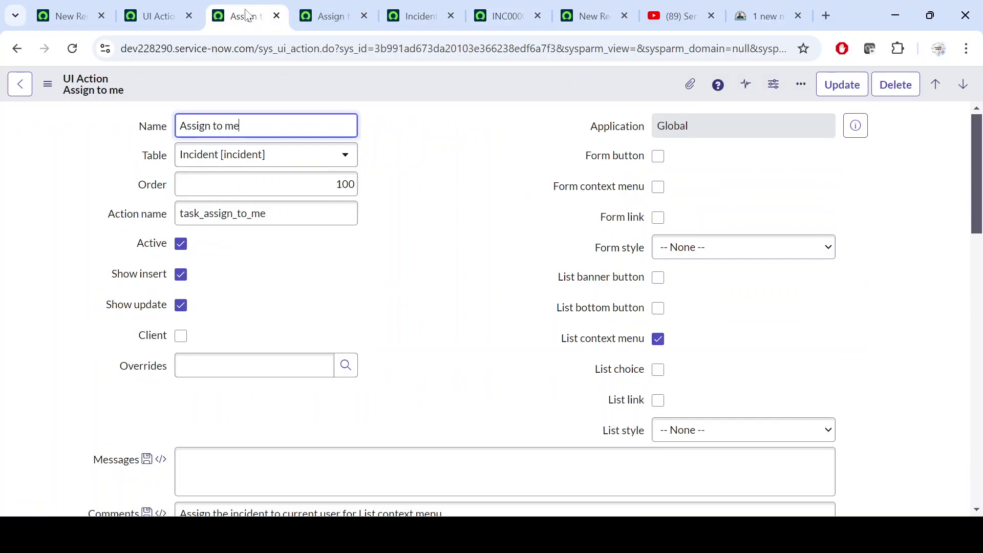
{"action": "key", "text": "Tab"}
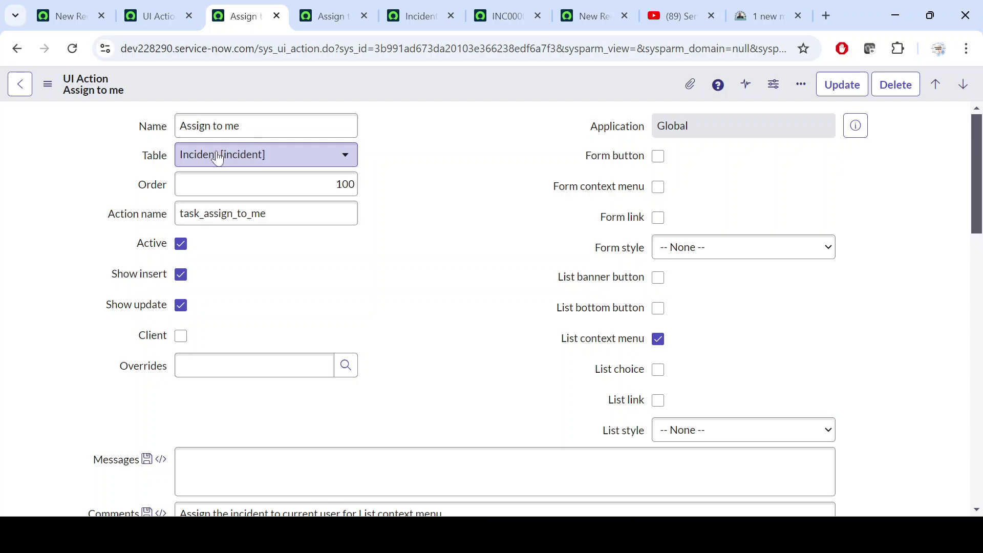
{"action": "key", "text": "shift+Tab"}
{"action": "key", "text": "Tab"}
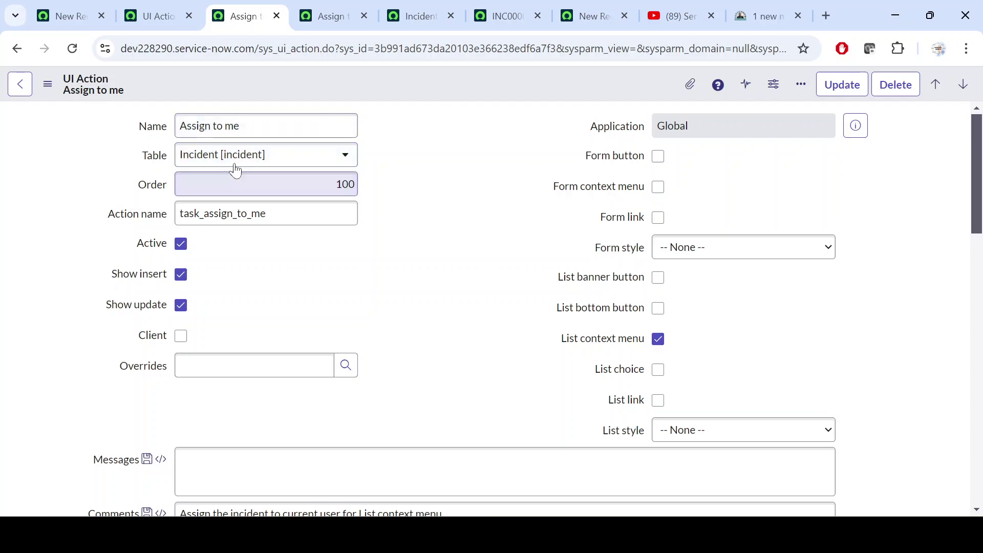
{"action": "key", "text": "Tab"}
{"action": "key", "text": "Tab"}
{"action": "key", "text": "Tab"}
{"action": "key", "text": "Tab"}
{"action": "key", "text": "Tab"}
{"action": "key", "text": "Tab"}
{"action": "key", "text": "Tab"}
{"action": "key", "text": "Tab"}
{"action": "key", "text": "Tab"}
{"action": "key", "text": "Tab"}
{"action": "key", "text": "Tab"}
{"action": "key", "text": "Tab"}
{"action": "key", "text": "Tab"}
{"action": "key", "text": "Tab"}
{"action": "key", "text": "Tab"}
{"action": "key", "text": "Tab"}
{"action": "key", "text": "Tab"}
{"action": "key", "text": "Tab"}
{"action": "key", "text": "Tab"}
{"action": "key", "text": "Tab"}
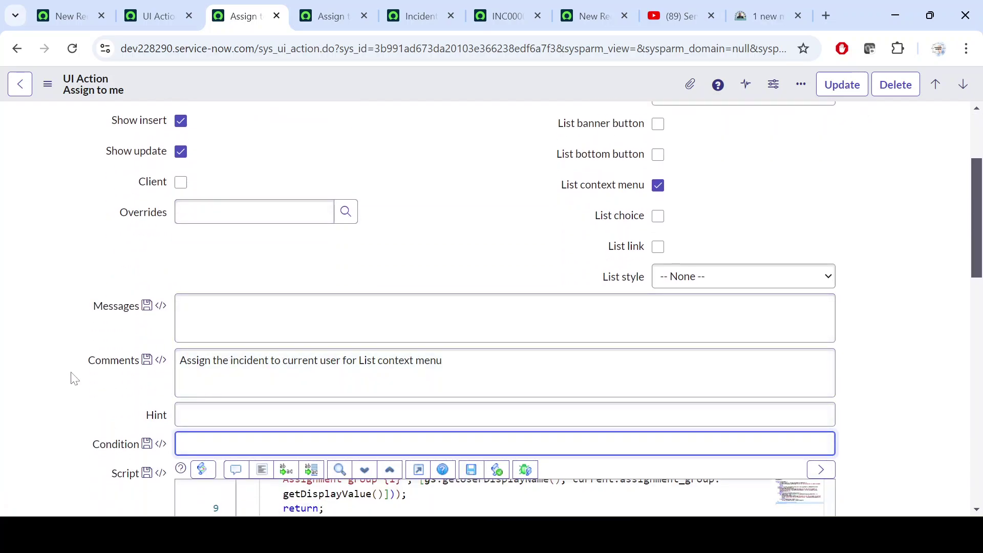
{"action": "left_click", "coordinate": [472, 238]}
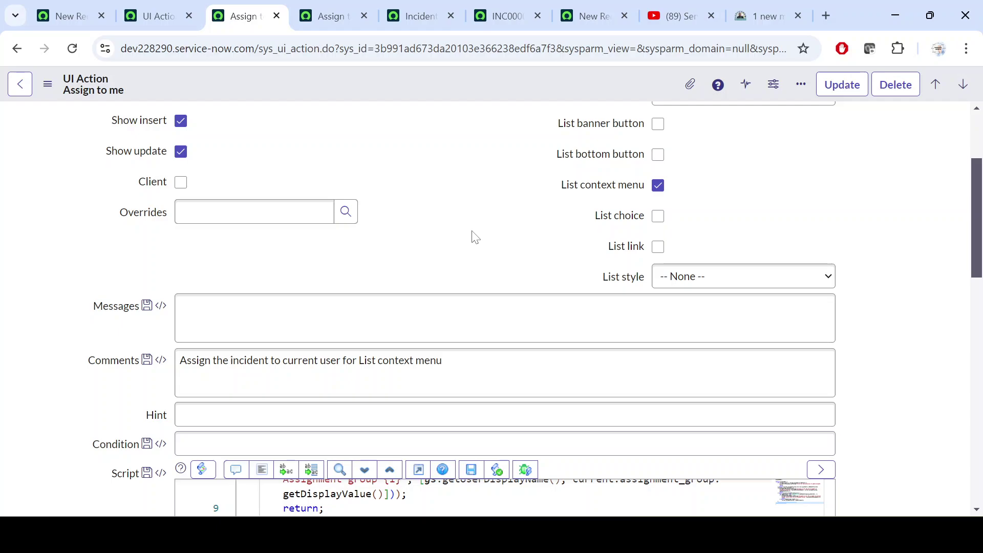
{"action": "scroll", "coordinate": [476, 237], "scroll_direction": "up", "scroll_amount": 3}
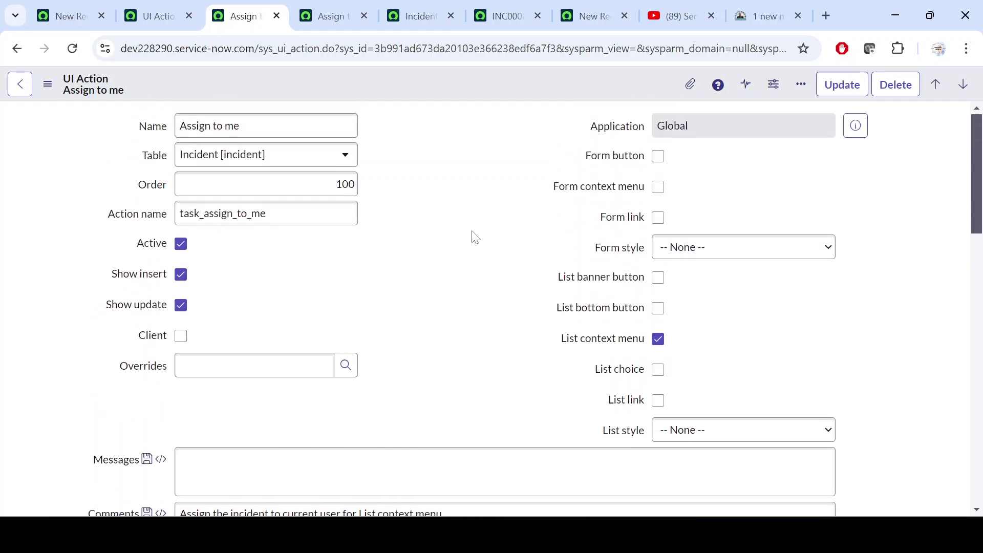
- Compare the table and display options of the Task and Incident versions of the Assign to me UI Action
{"action": "left_click", "coordinate": [332, 17]}
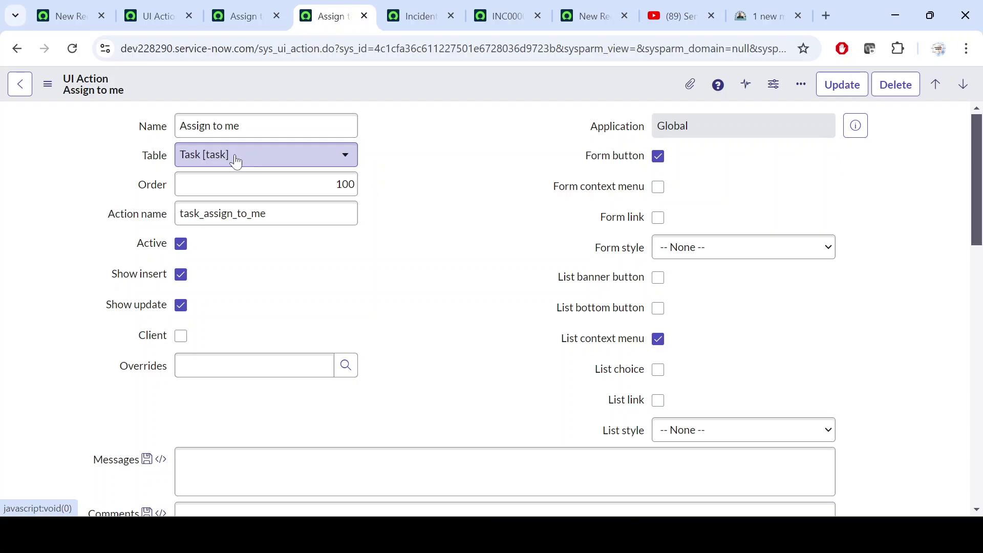
{"action": "left_click", "coordinate": [254, 10]}
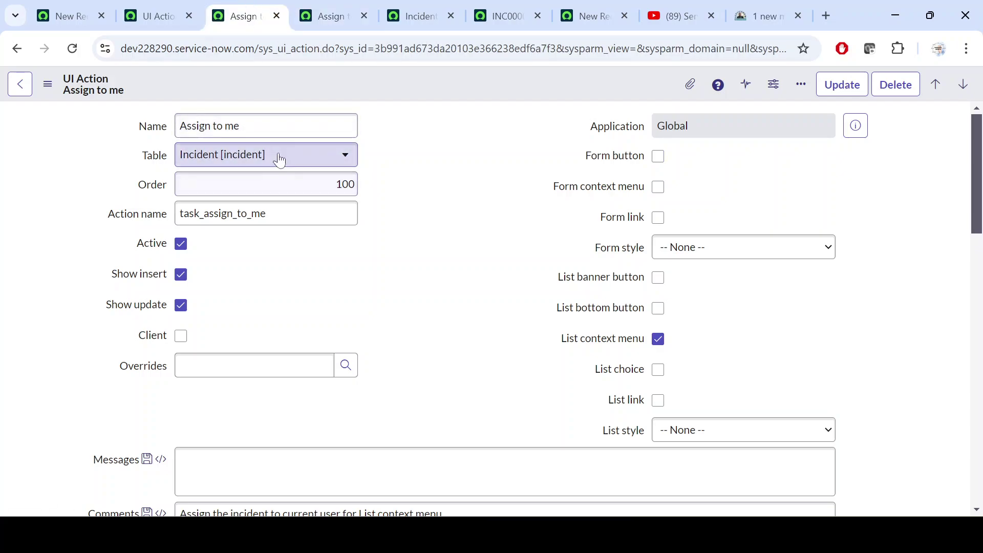
{"action": "left_click", "coordinate": [325, 8]}
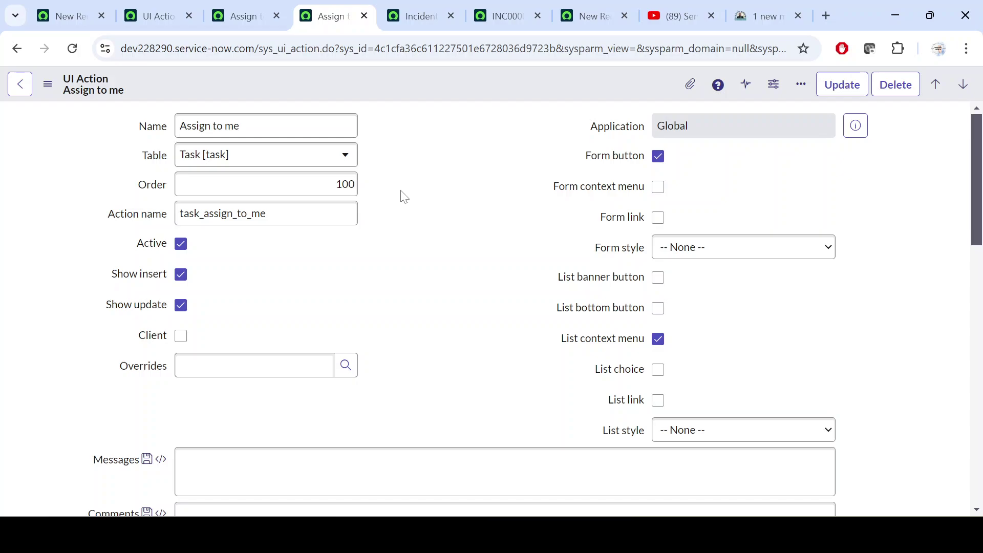
{"action": "left_click", "coordinate": [246, 14]}
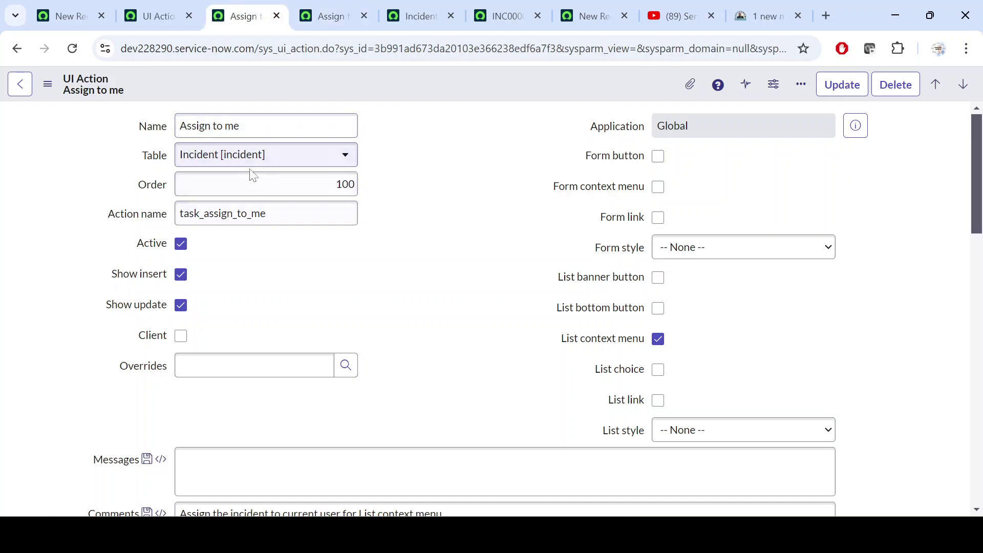
{"action": "left_click", "coordinate": [317, 15]}
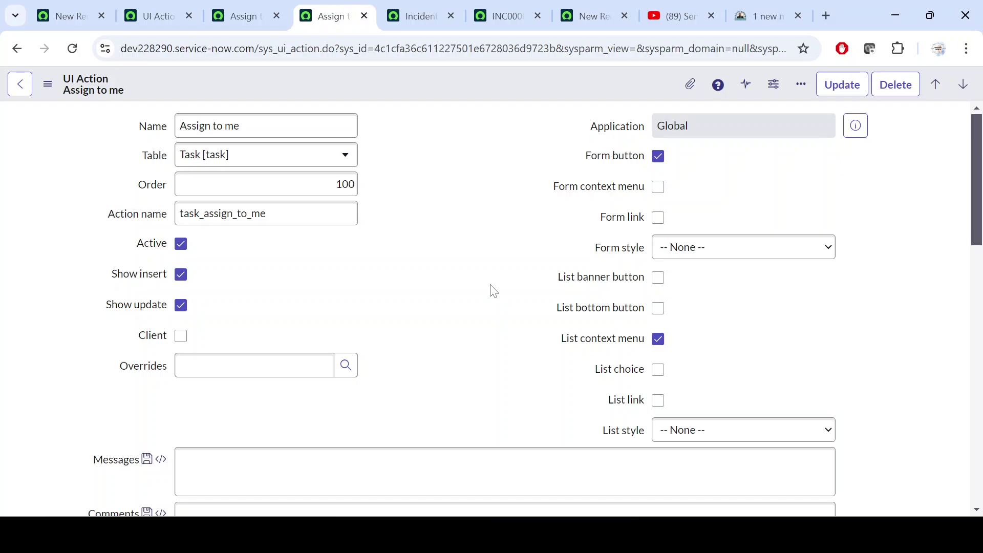
- Reload the Task table's Assign to me UI Action, disable its Form button option and save the record
{"action": "left_click", "coordinate": [72, 48]}
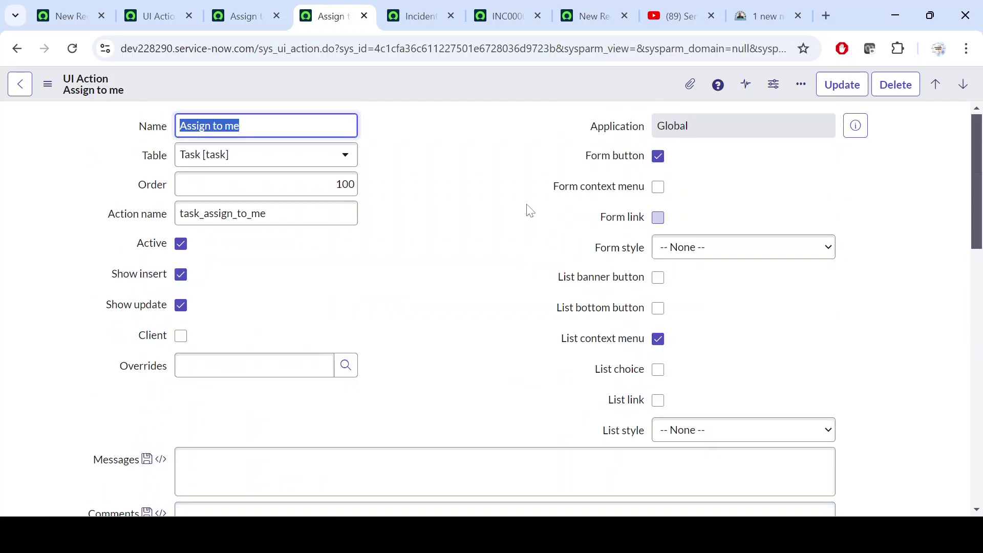
{"action": "left_click", "coordinate": [659, 156]}
{"action": "right_click", "coordinate": [453, 82]}
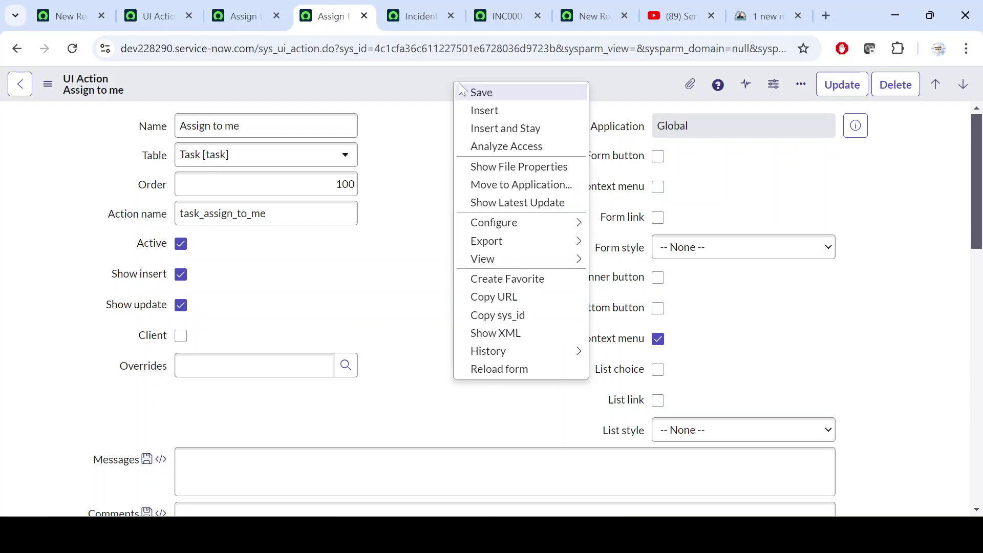
{"action": "left_click", "coordinate": [465, 203]}
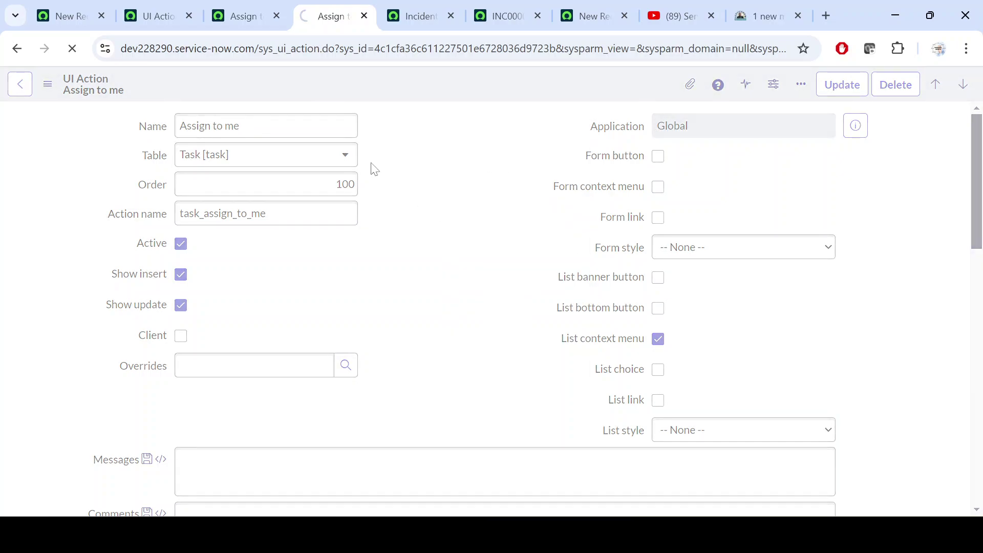
- Return to incident INC0000053 and close the unused new UI Action record for the Incident table
{"action": "left_click", "coordinate": [235, 11]}
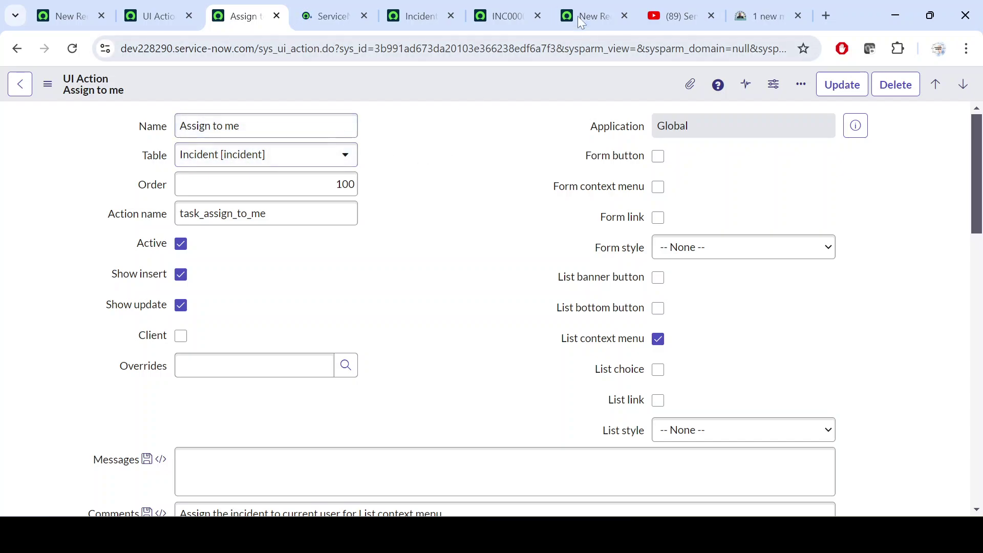
{"action": "left_click", "coordinate": [507, 15]}
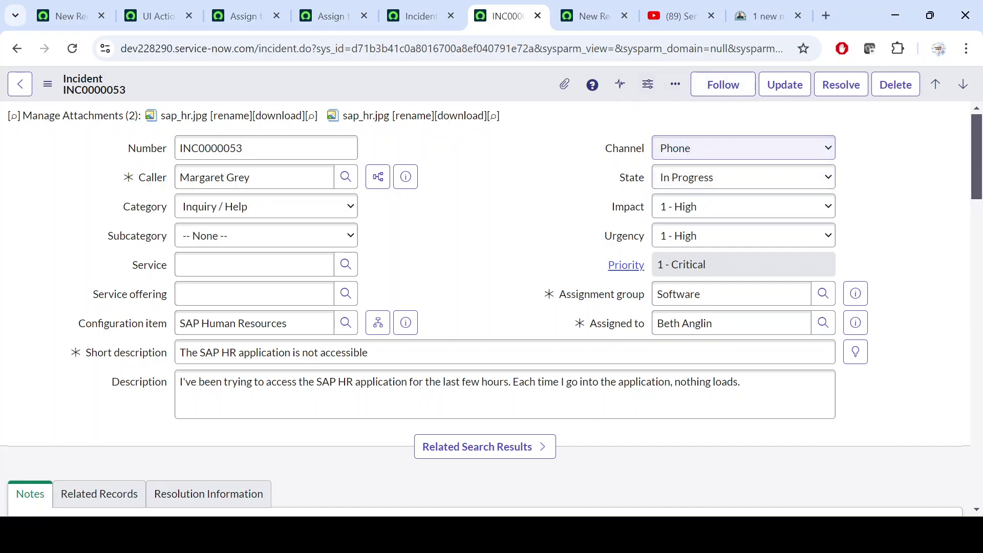
{"action": "left_click", "coordinate": [588, 9]}
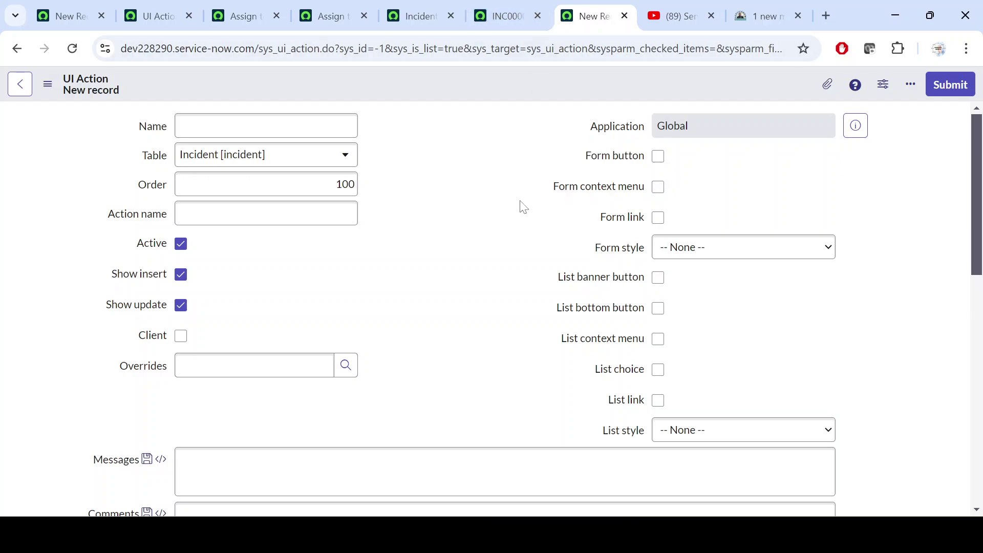
{"action": "left_click", "coordinate": [507, 16]}
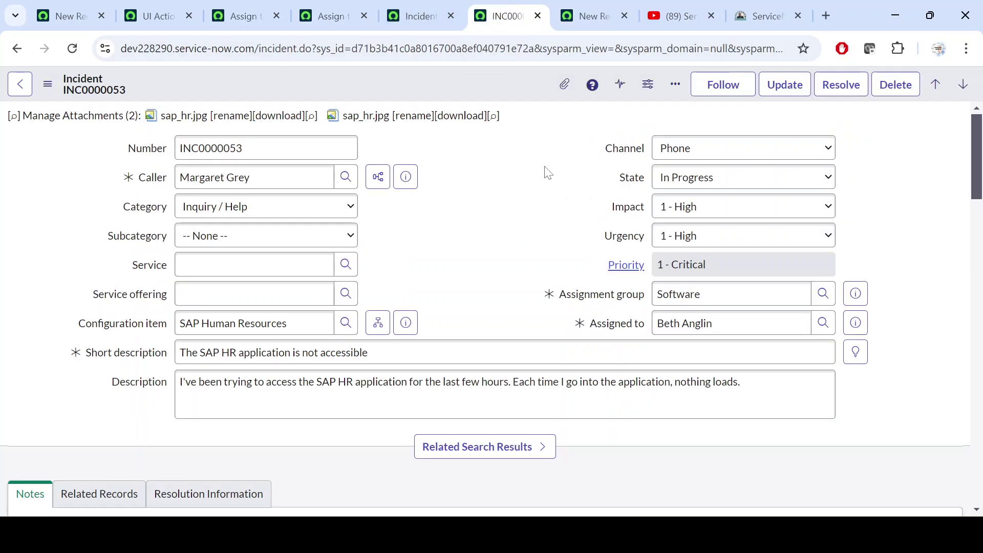
{"action": "left_click", "coordinate": [625, 15]}
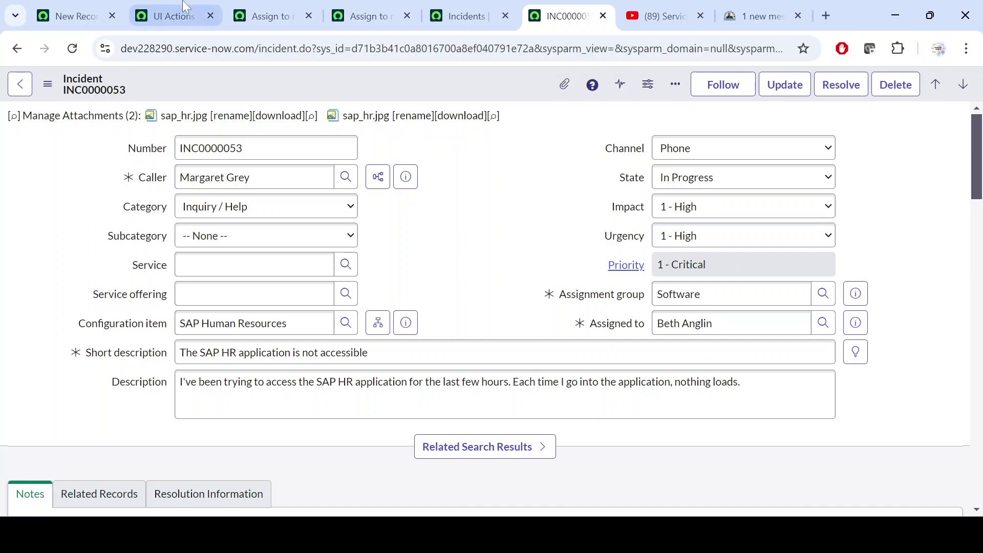
- Review the name and table of the Assign to me UI Action defined on Incident
{"action": "left_click", "coordinate": [266, 16]}
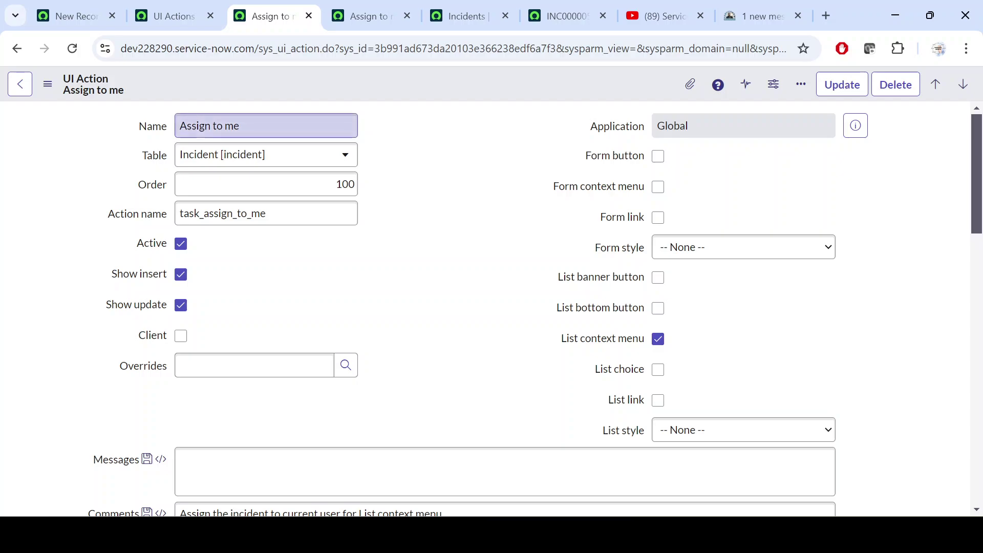
{"action": "triple_click", "coordinate": [215, 126]}
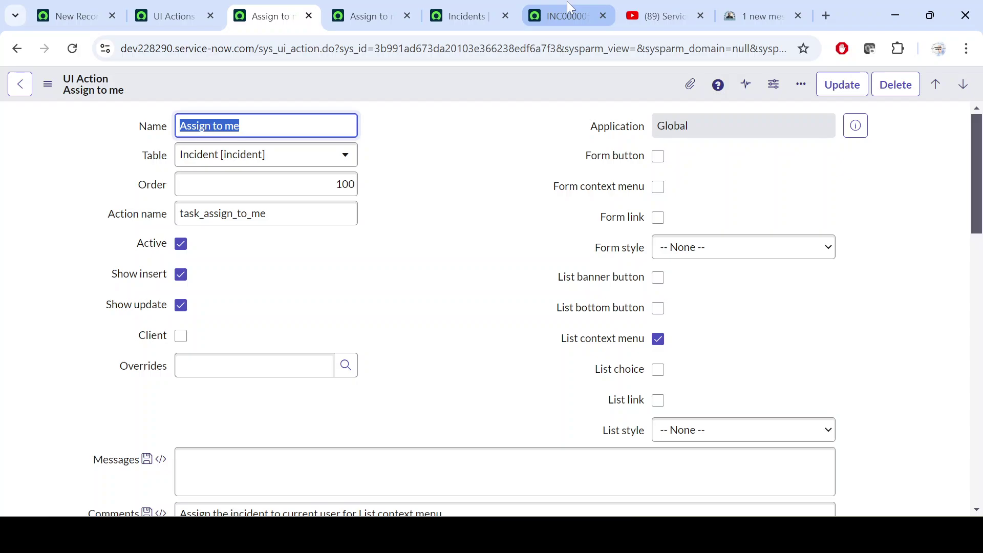
{"action": "mouse_move", "coordinate": [569, 4]}
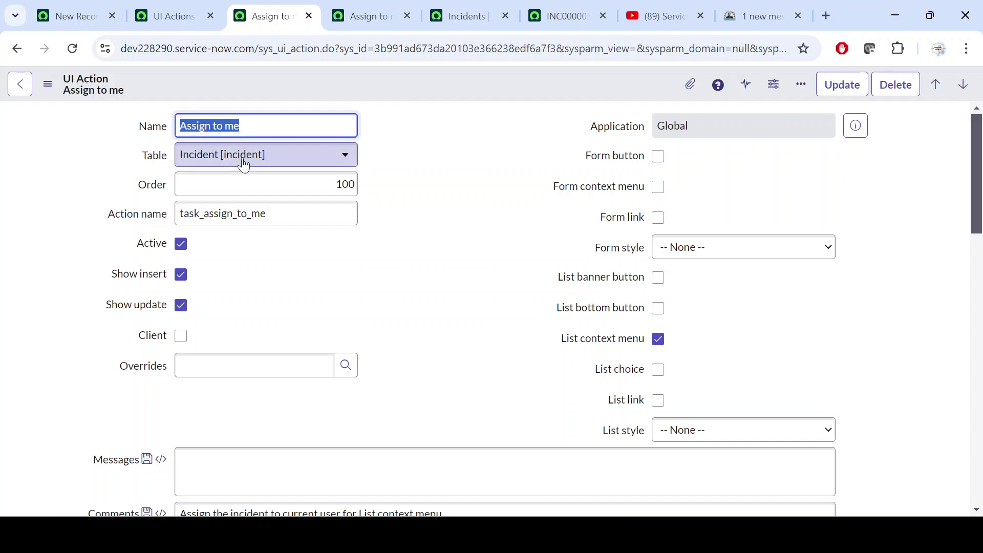
{"action": "left_click", "coordinate": [413, 188]}
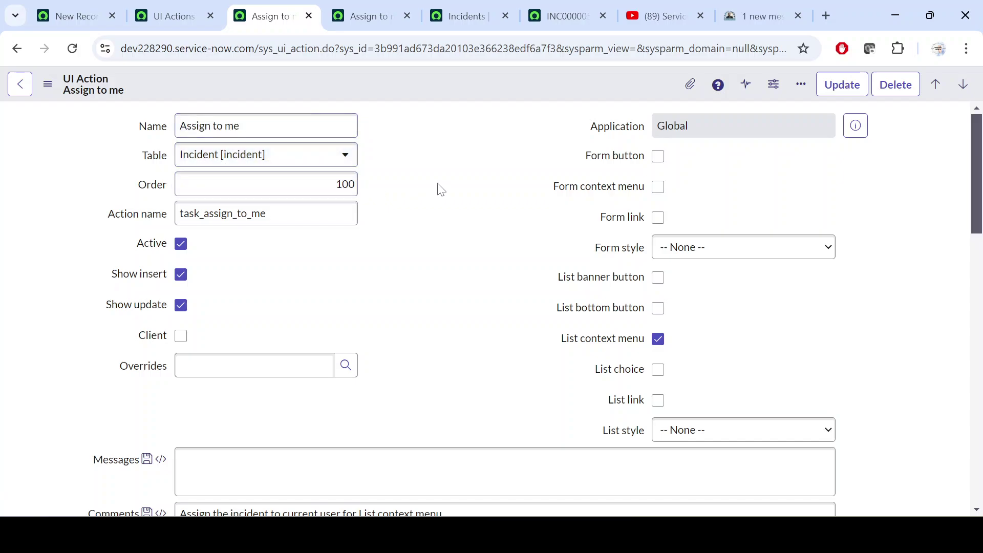
- Highlight the action name task_assign_to_me in the Incident UI Action to examine it
{"action": "double_click", "coordinate": [247, 214]}
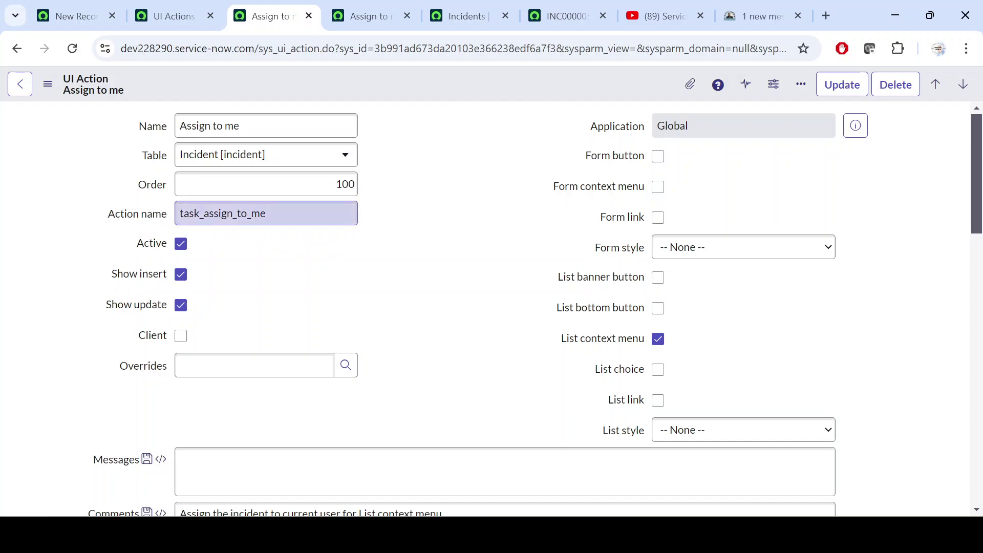
{"action": "key", "text": "End"}
{"action": "key", "text": "shift+Left"}
{"action": "key", "text": "shift+Left"}
{"action": "key", "text": "shift+Left"}
{"action": "key", "text": "shift+Left"}
{"action": "key", "text": "shift+Left"}
{"action": "key", "text": "shift+Left"}
{"action": "key", "text": "shift+Left"}
{"action": "key", "text": "shift+Left"}
{"action": "key", "text": "shift+Left"}
{"action": "key", "text": "shift+Left"}
{"action": "key", "text": "shift+Left"}
{"action": "key", "text": "shift+Left"}
{"action": "key", "text": "shift+Left"}
{"action": "key", "text": "shift+Left"}
{"action": "key", "text": "shift+Left"}
{"action": "key", "text": "shift+Left"}
{"action": "key", "text": "shift+Left"}
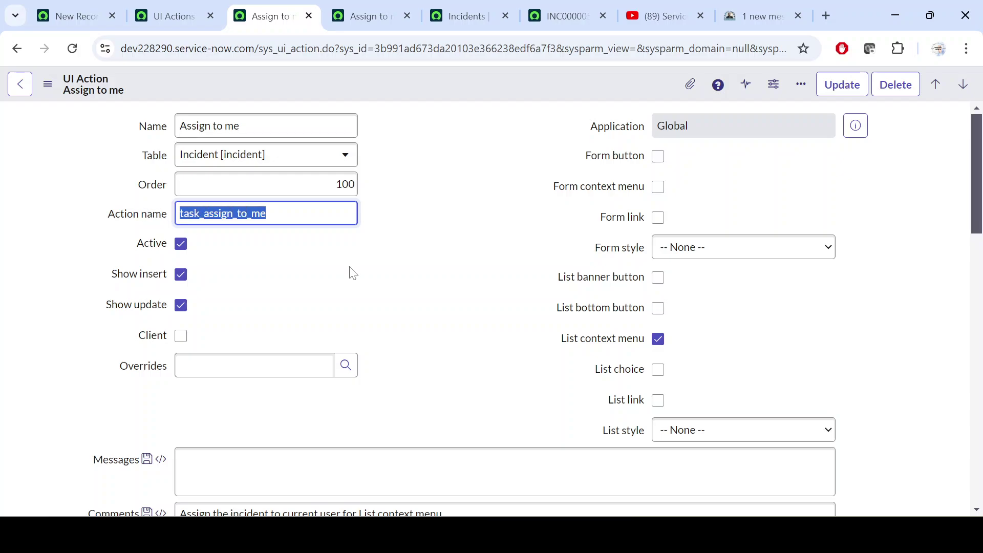
{"action": "left_click", "coordinate": [356, 274]}
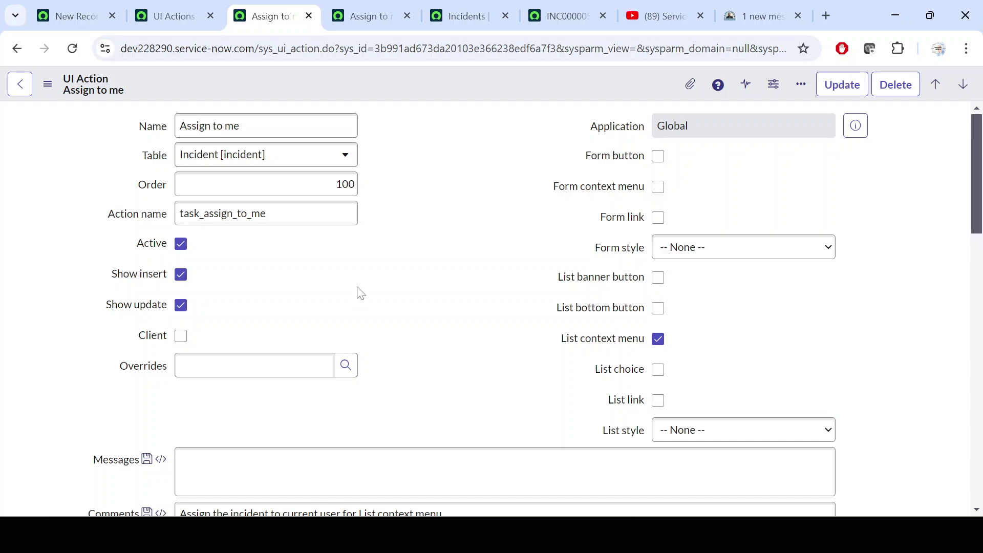
- Enable the Client option on the Incident UI Action to inspect the Onclick field, and disable it again
{"action": "scroll", "coordinate": [361, 293], "scroll_direction": "down", "scroll_amount": 3}
{"action": "left_click", "coordinate": [182, 183]}
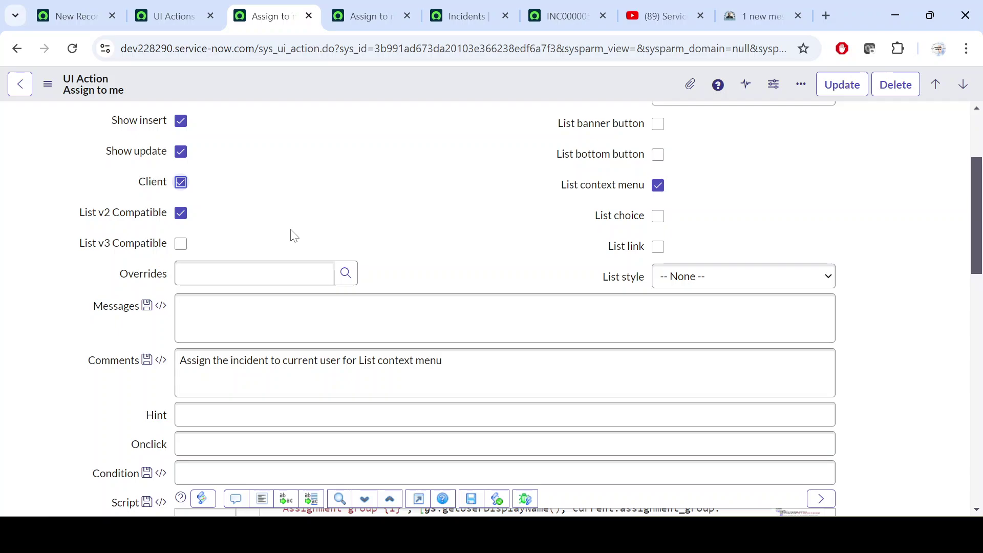
{"action": "scroll", "coordinate": [295, 237], "scroll_direction": "down", "scroll_amount": 1}
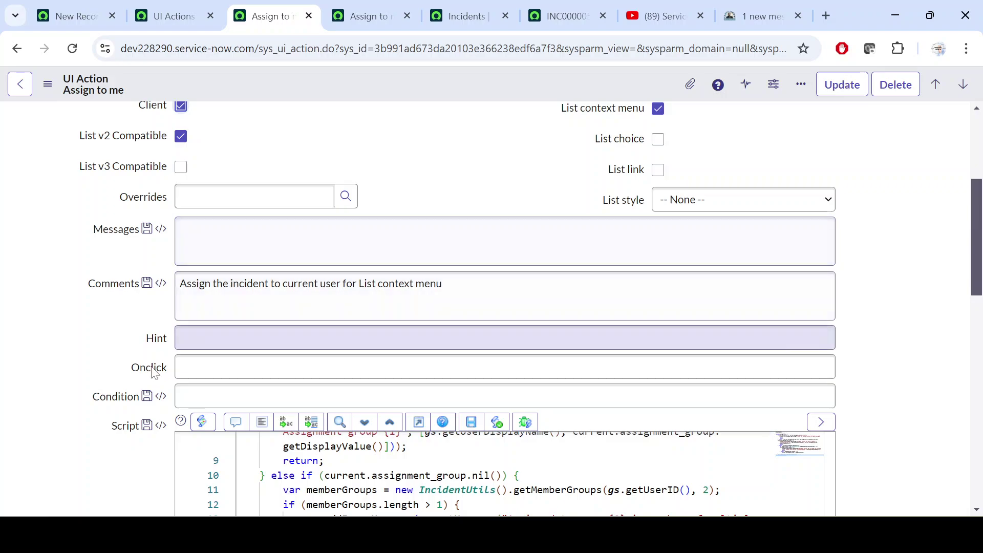
{"action": "left_click", "coordinate": [182, 368]}
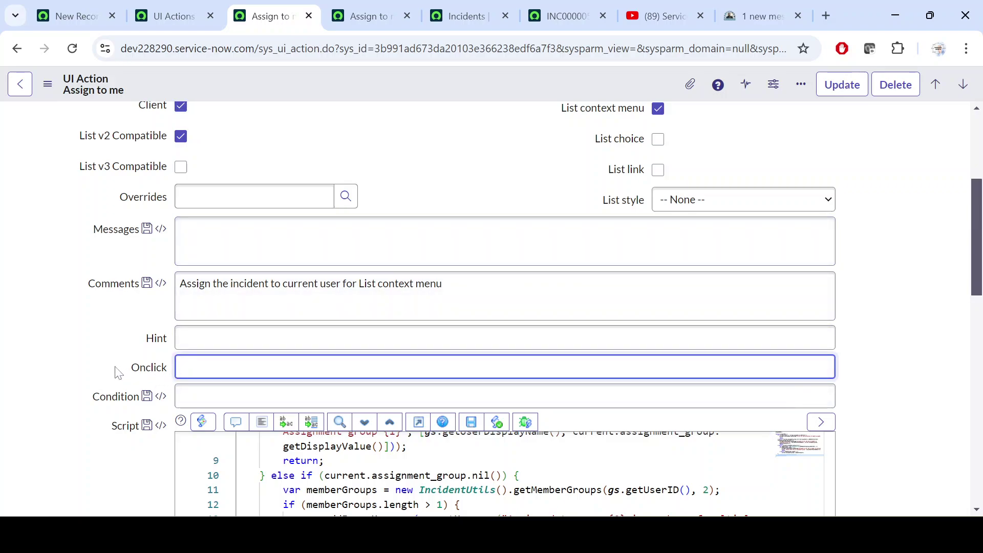
{"action": "scroll", "coordinate": [161, 351], "scroll_direction": "up", "scroll_amount": 2}
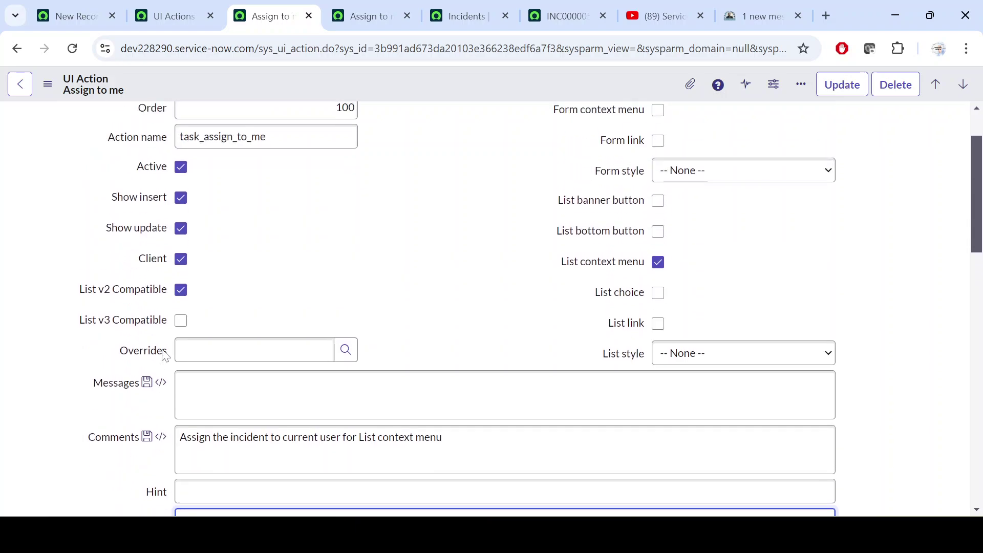
{"action": "left_click", "coordinate": [181, 260]}
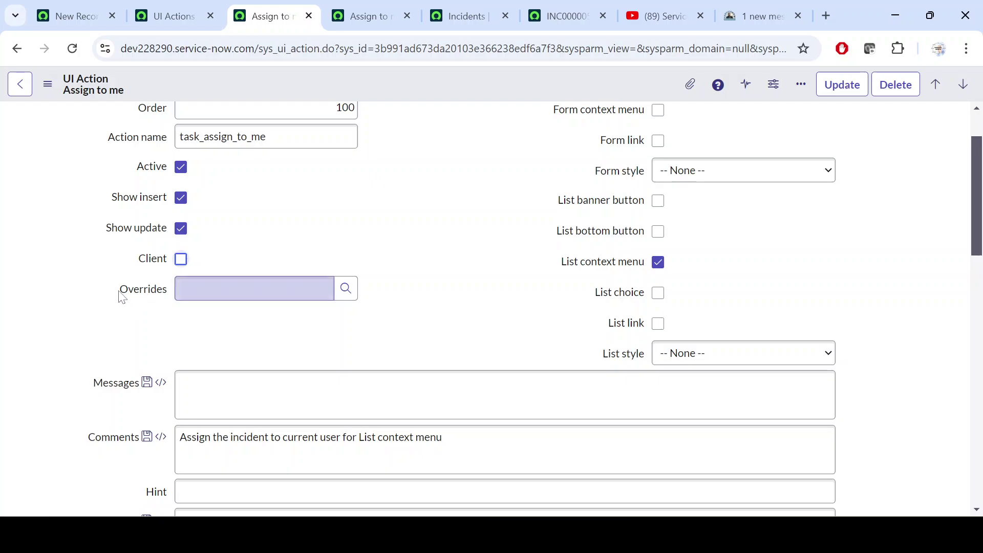
- Examine the Overrides, Messages and Comments fields of the Incident Assign to me UI Action
{"action": "left_click_drag", "start_coordinate": [120, 291], "coordinate": [159, 291]}
{"action": "left_click", "coordinate": [290, 242]}
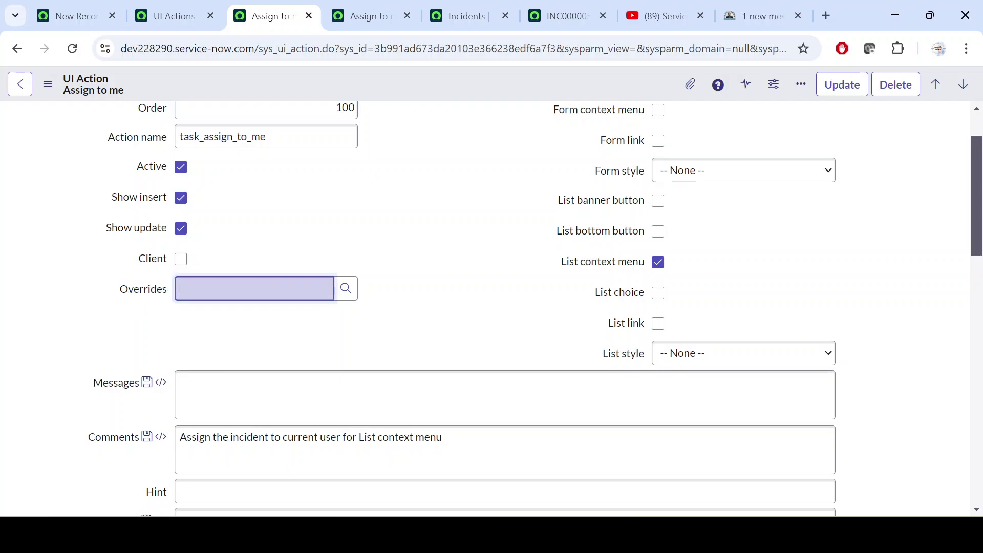
{"action": "scroll", "coordinate": [290, 242], "scroll_direction": "up", "scroll_amount": 1}
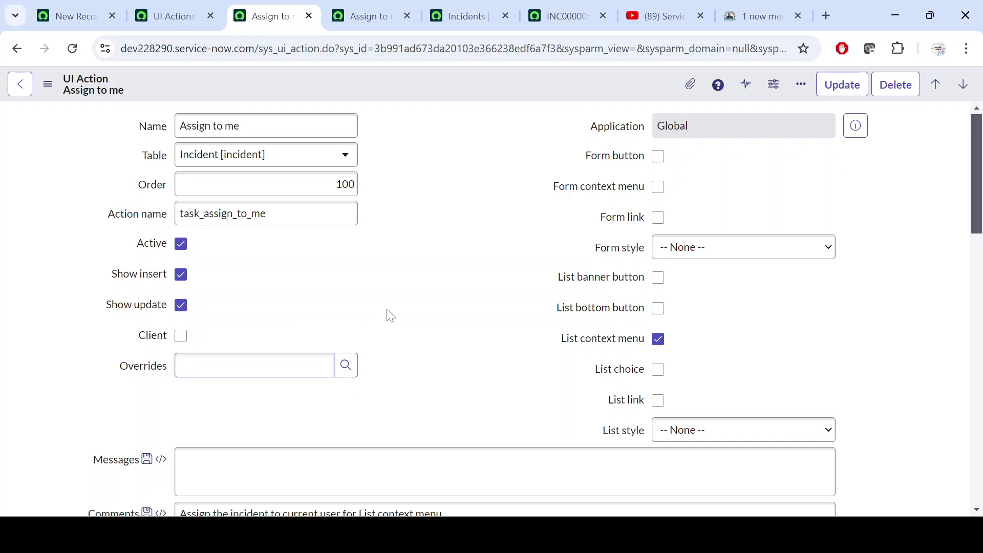
{"action": "scroll", "coordinate": [330, 334], "scroll_direction": "down", "scroll_amount": 3}
{"action": "left_click", "coordinate": [329, 328]}
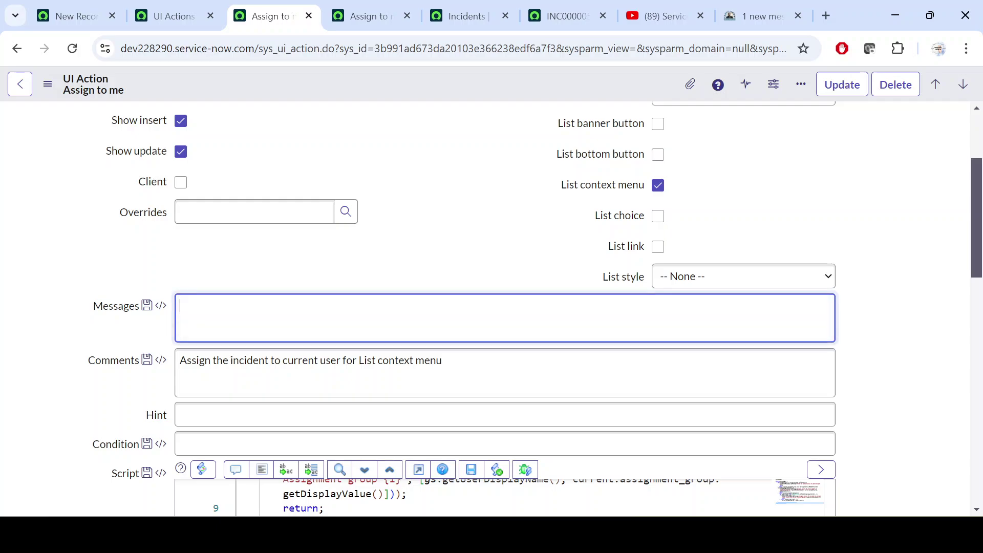
{"action": "scroll", "coordinate": [329, 328], "scroll_direction": "down", "scroll_amount": 2}
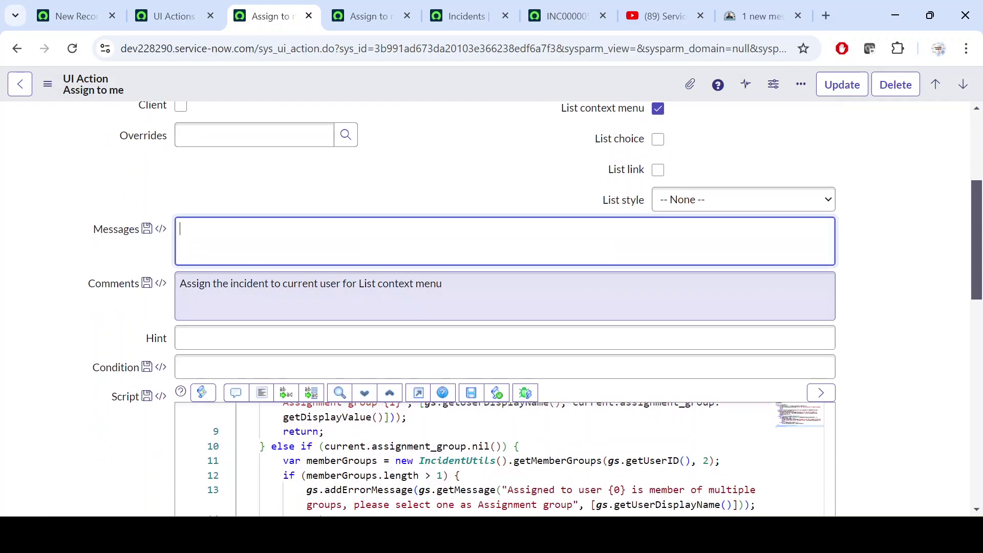
- Highlight the Comments text and the List context menu option of the Incident UI Action to examine them
{"action": "left_click_drag", "start_coordinate": [451, 285], "coordinate": [151, 297]}
{"action": "left_click", "coordinate": [287, 284]}
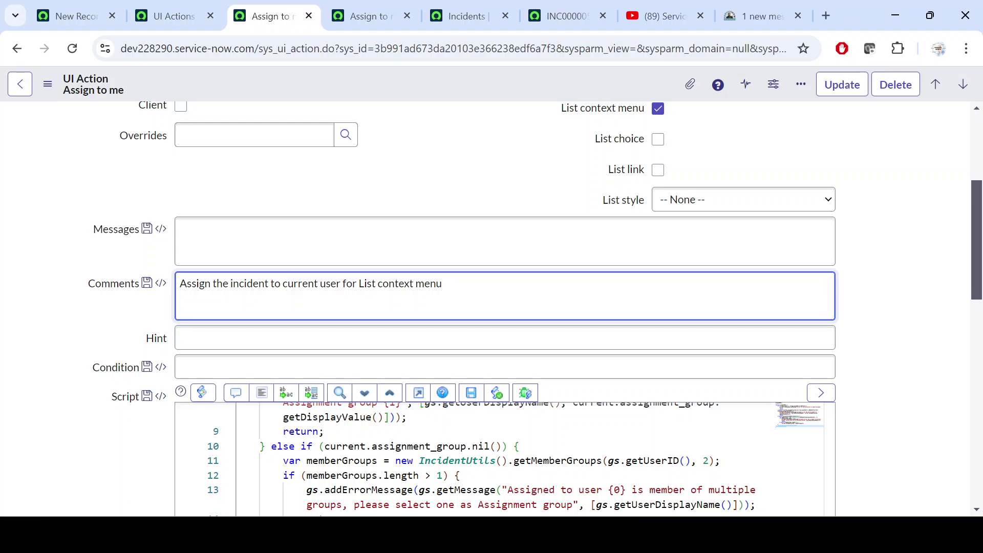
{"action": "left_click_drag", "start_coordinate": [443, 284], "coordinate": [200, 284]}
{"action": "left_click", "coordinate": [379, 284]}
{"action": "scroll", "coordinate": [445, 329], "scroll_direction": "up", "scroll_amount": 5}
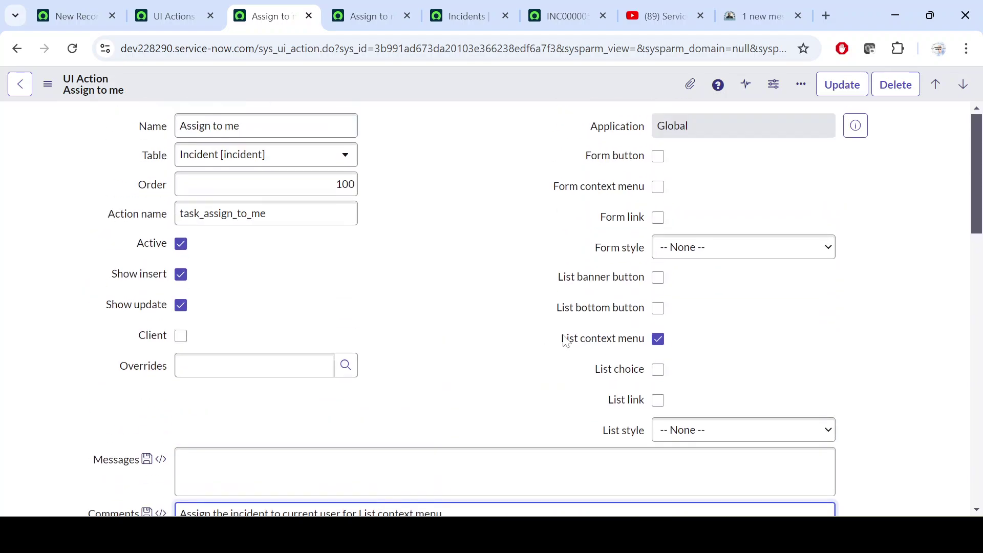
{"action": "left_click_drag", "start_coordinate": [566, 342], "coordinate": [502, 379]}
{"action": "left_click", "coordinate": [502, 378]}
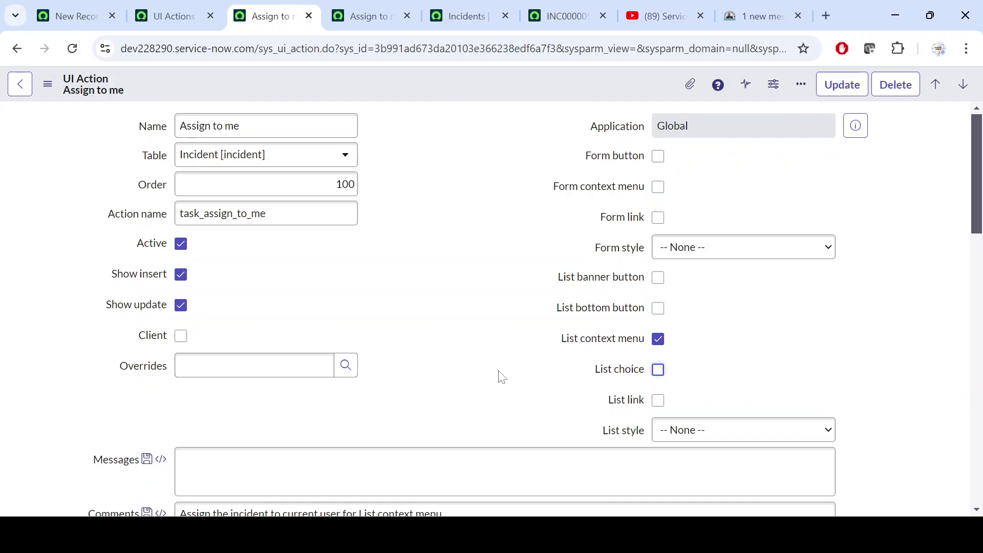
- Compare the Comments description of the Incident UI Action with its form and list placement options
{"action": "scroll", "coordinate": [502, 377], "scroll_direction": "down", "scroll_amount": 8}
{"action": "scroll", "coordinate": [502, 378], "scroll_direction": "up", "scroll_amount": 5}
{"action": "left_click_drag", "start_coordinate": [443, 361], "coordinate": [109, 365]}
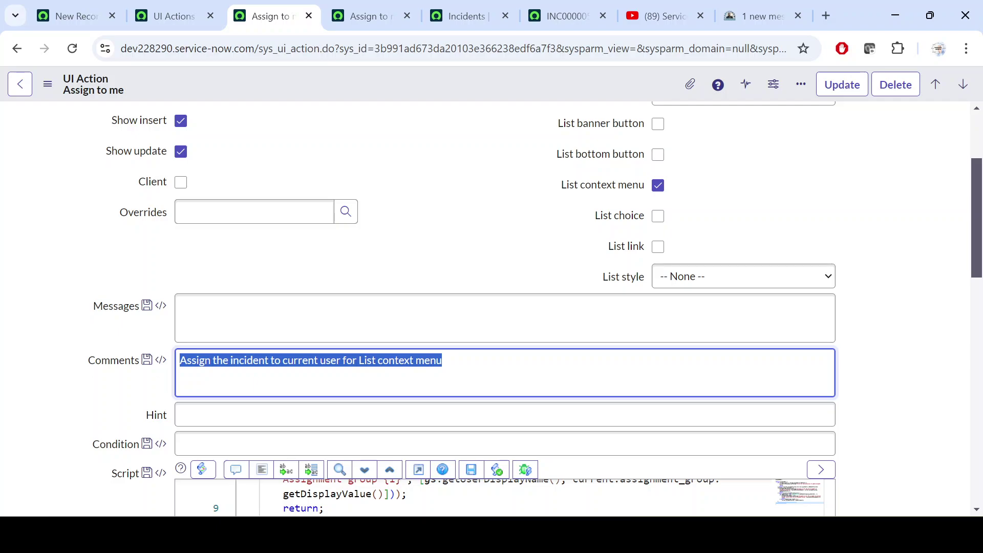
{"action": "key", "text": "Right"}
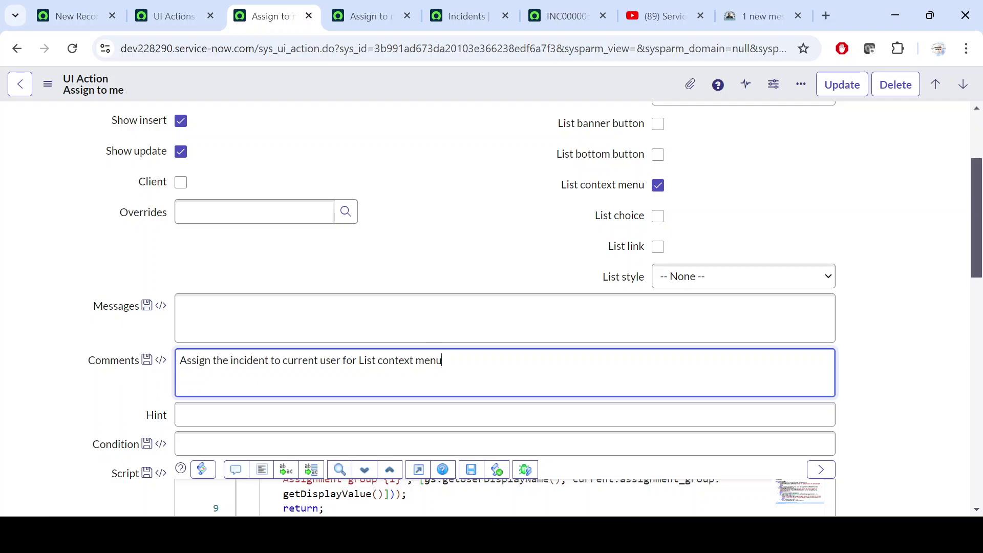
{"action": "left_click_drag", "start_coordinate": [443, 360], "coordinate": [135, 398]}
{"action": "scroll", "coordinate": [660, 248], "scroll_direction": "up", "scroll_amount": 3}
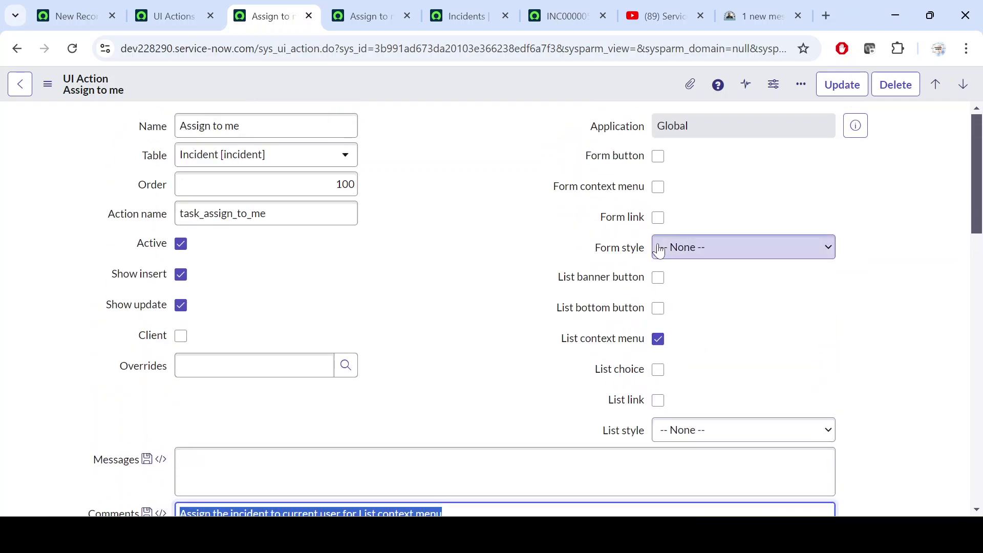
{"action": "scroll", "coordinate": [633, 365], "scroll_direction": "down", "scroll_amount": 5}
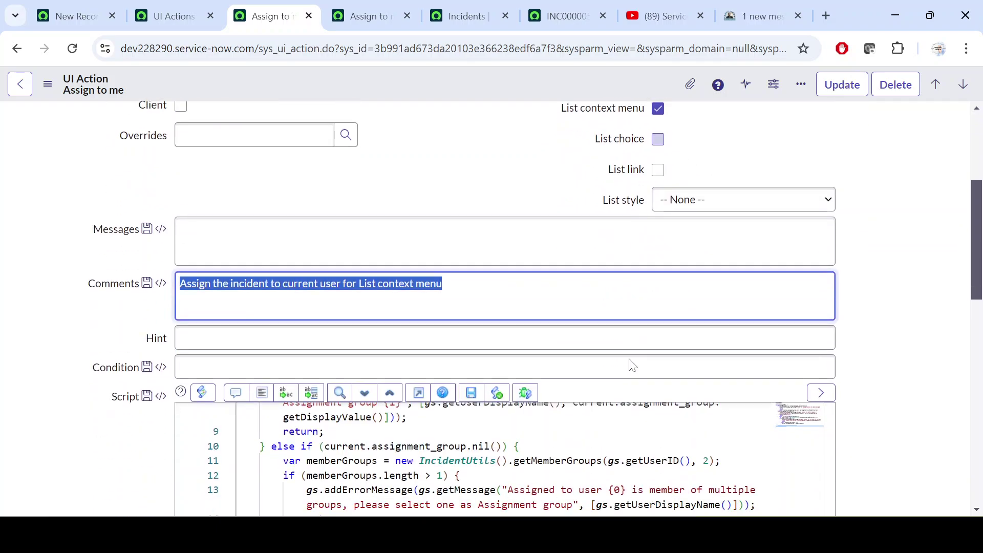
{"action": "scroll", "coordinate": [660, 245], "scroll_direction": "up", "scroll_amount": 3}
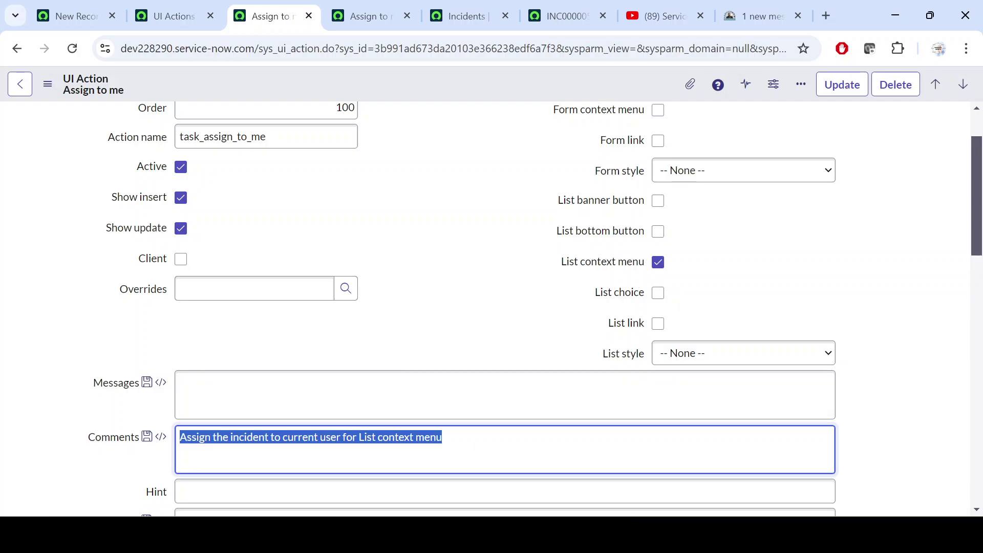
{"action": "left_click", "coordinate": [360, 437]}
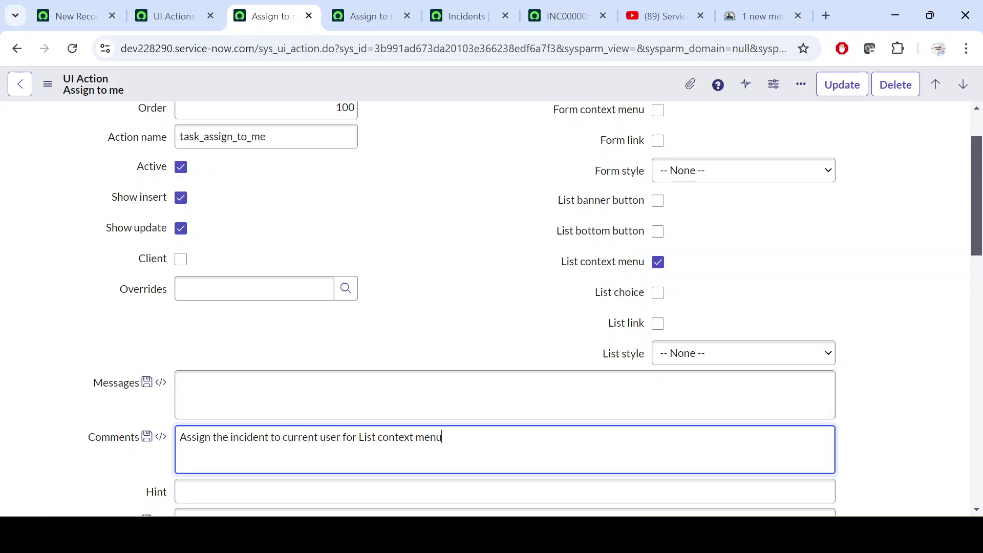
{"action": "scroll", "coordinate": [118, 400], "scroll_direction": "down", "scroll_amount": 3}
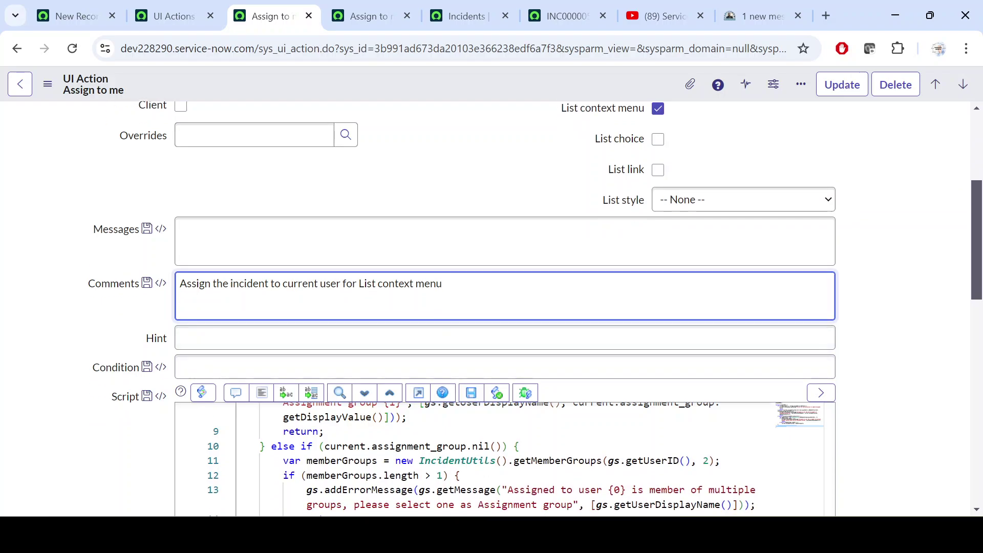
{"action": "left_click_drag", "start_coordinate": [443, 284], "coordinate": [163, 293]}
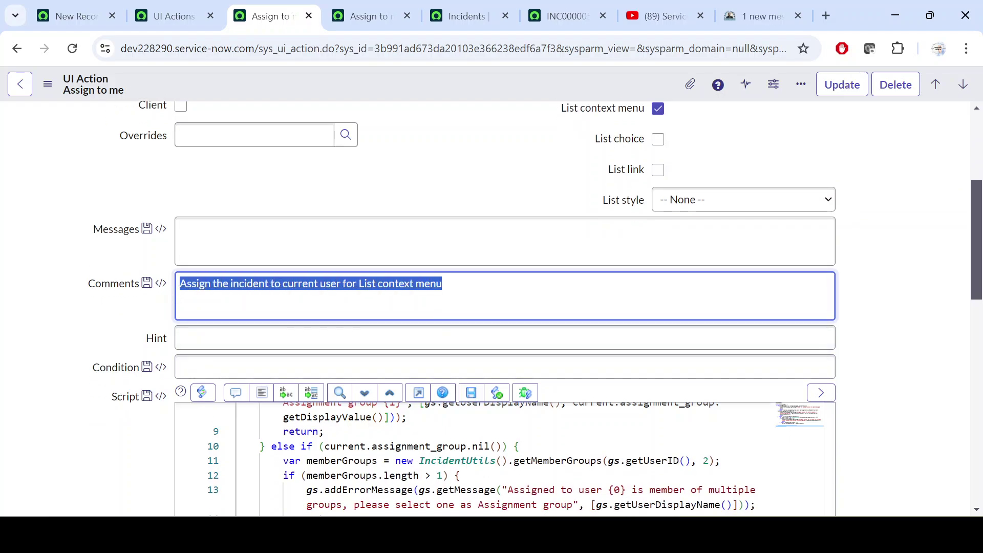
- Examine the Hint and Condition fields of the Incident Assign to me UI Action
{"action": "left_click", "coordinate": [358, 338]}
{"action": "scroll", "coordinate": [505, 307], "scroll_direction": "down", "scroll_amount": 1}
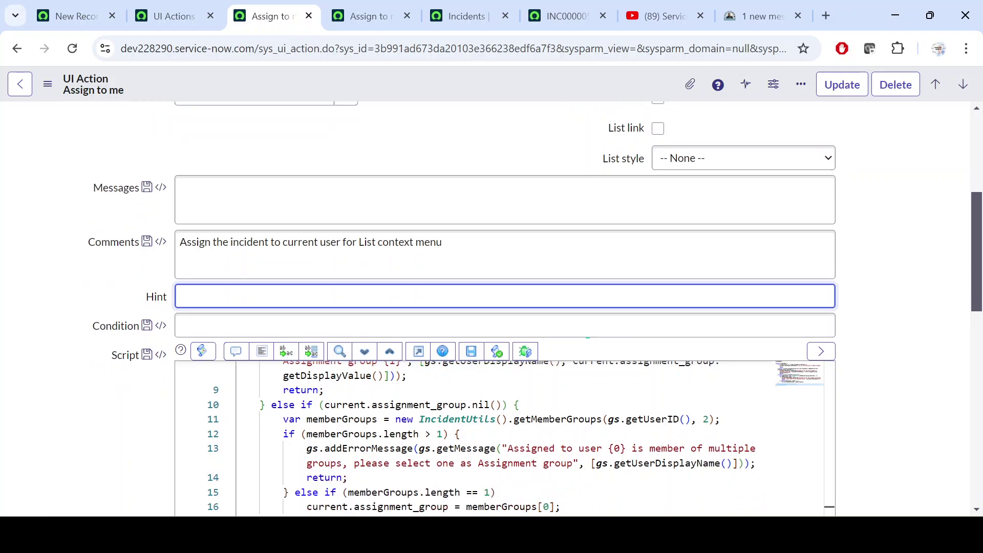
{"action": "scroll", "coordinate": [235, 342], "scroll_direction": "down", "scroll_amount": 2}
{"action": "left_click", "coordinate": [504, 213]}
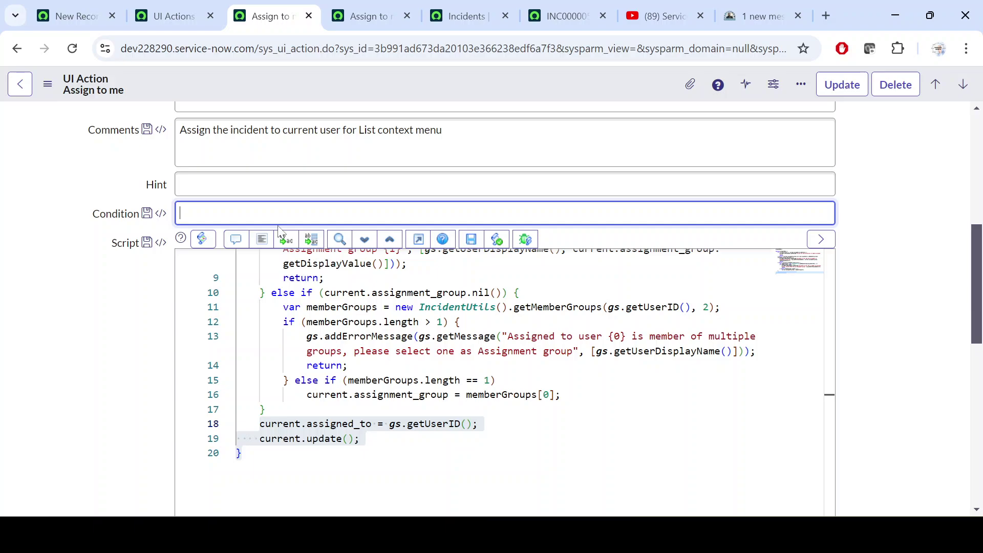
- Copy the condition gs.hasRole('itil') from the Assign to me UI Action defined on Task
{"action": "left_click", "coordinate": [369, 16]}
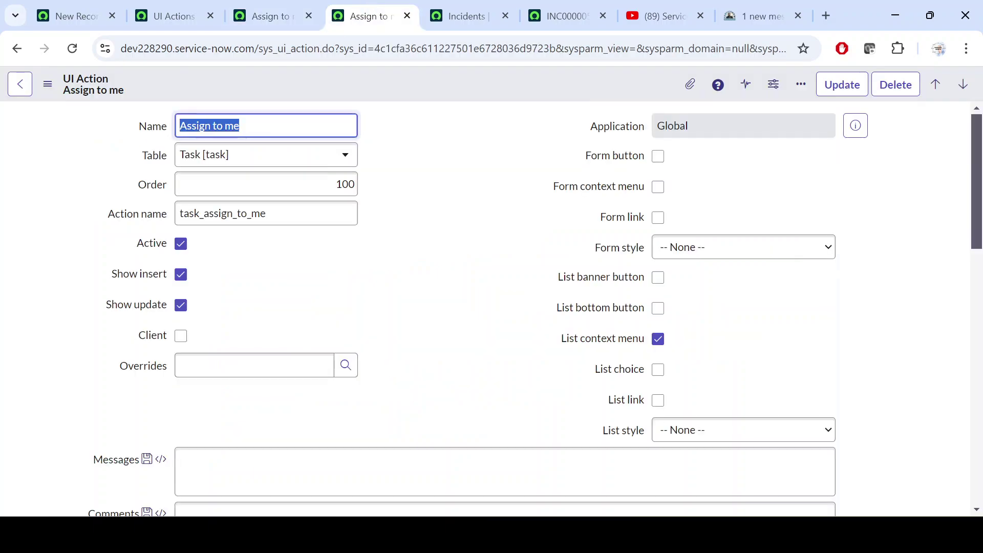
{"action": "scroll", "coordinate": [135, 315], "scroll_direction": "down", "scroll_amount": 5}
{"action": "scroll", "coordinate": [143, 311], "scroll_direction": "down", "scroll_amount": 2}
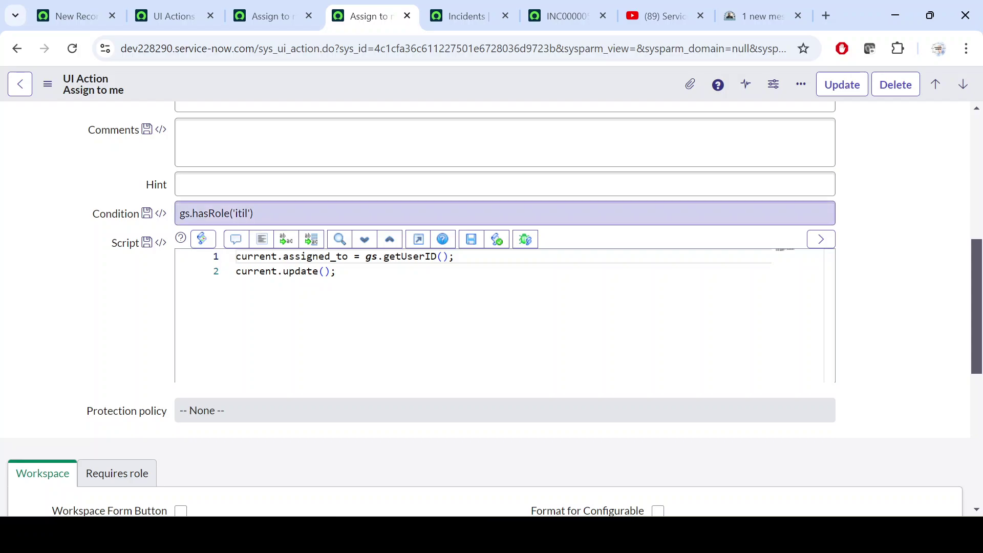
{"action": "left_click_drag", "start_coordinate": [258, 218], "coordinate": [185, 213]}
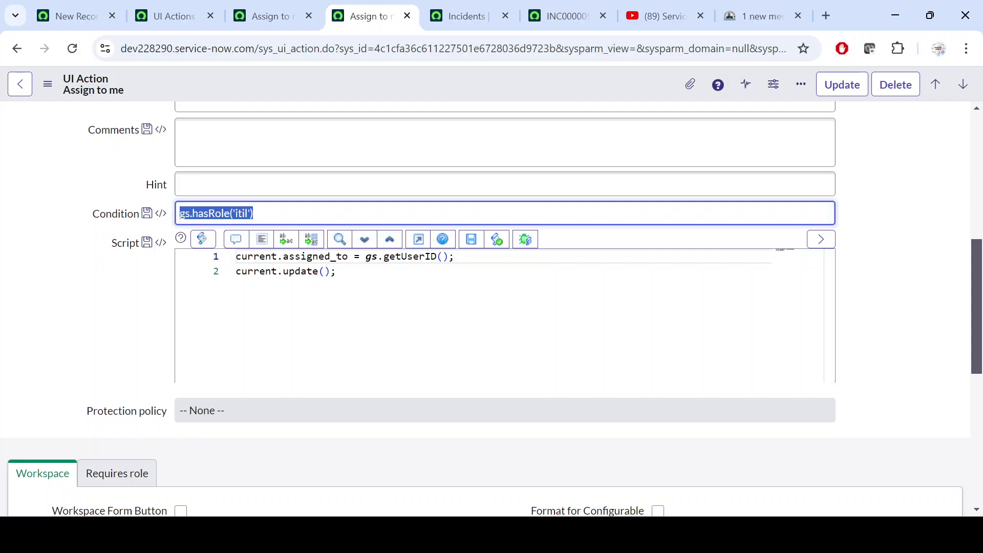
{"action": "left_click", "coordinate": [254, 213]}
{"action": "left_click_drag", "start_coordinate": [254, 213], "coordinate": [147, 218]}
{"action": "key", "text": "ctrl+c"}
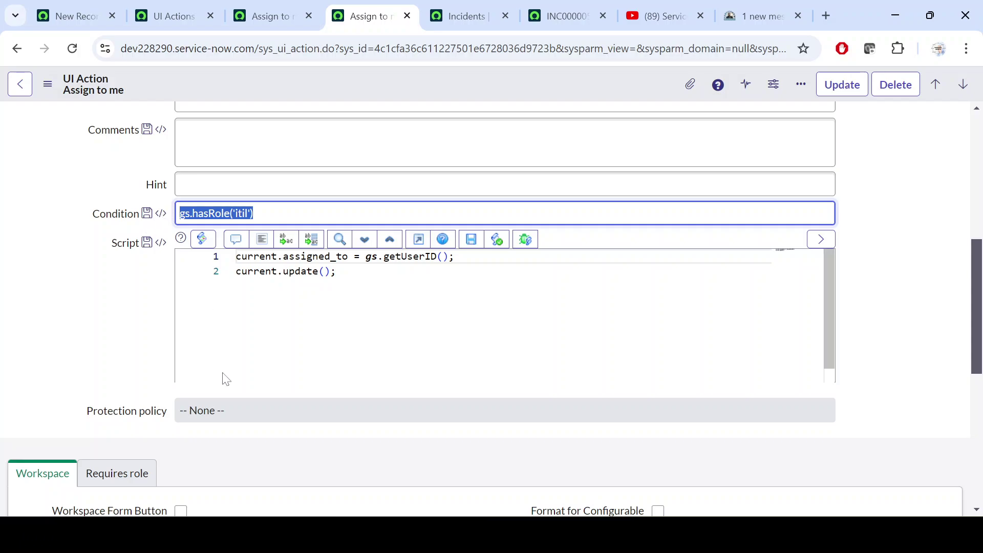
- Paste gs.hasRole('itil') into the Condition field of the Incident UI Action, and clear the field again
{"action": "left_click", "coordinate": [280, 16]}
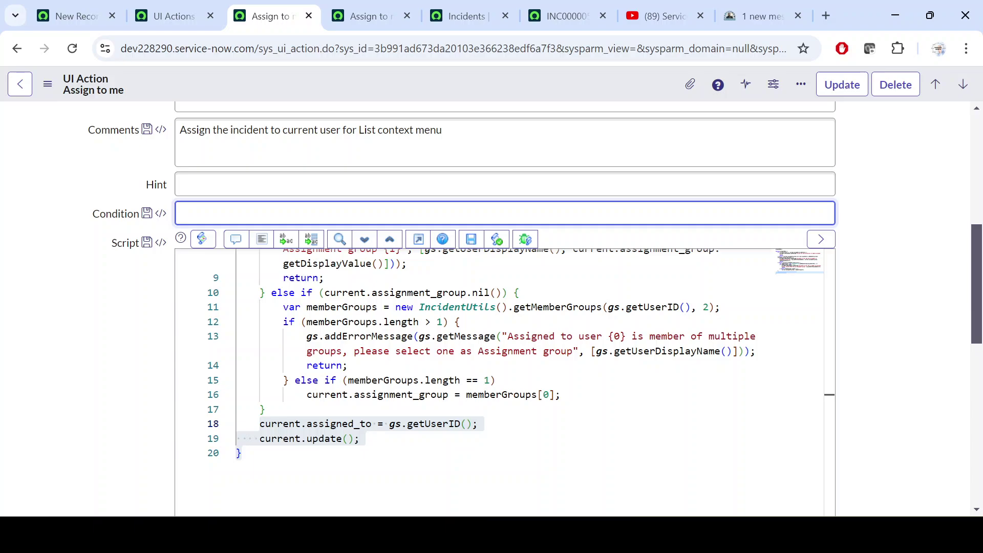
{"action": "left_click", "coordinate": [365, 21]}
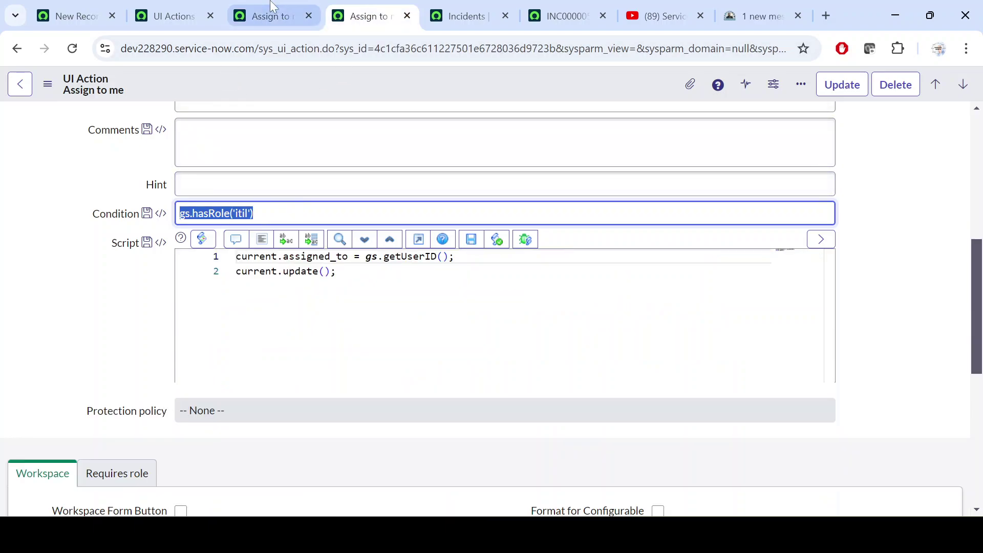
{"action": "left_click", "coordinate": [267, 16]}
{"action": "key", "text": "ctrl+v"}
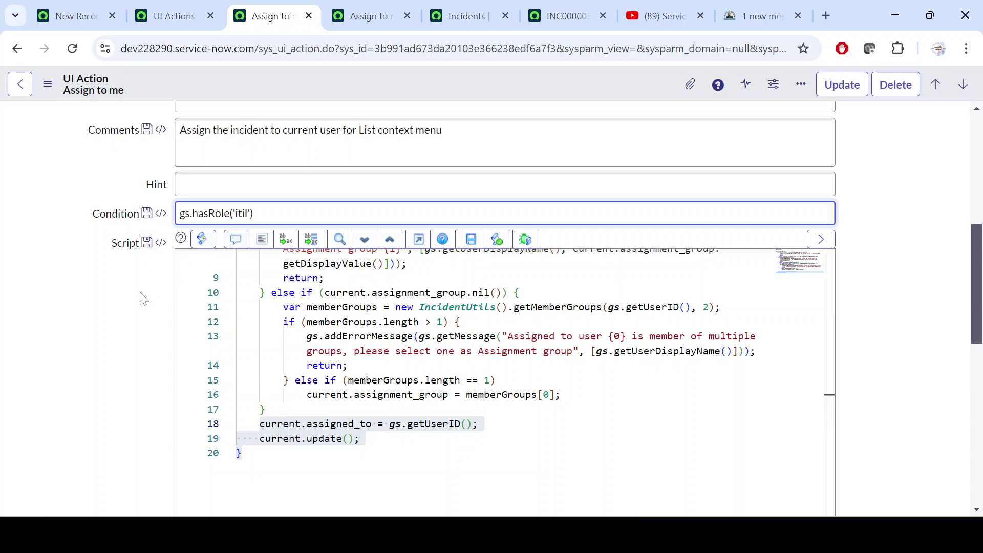
{"action": "left_click", "coordinate": [132, 309]}
{"action": "left_click_drag", "start_coordinate": [192, 214], "coordinate": [254, 213]}
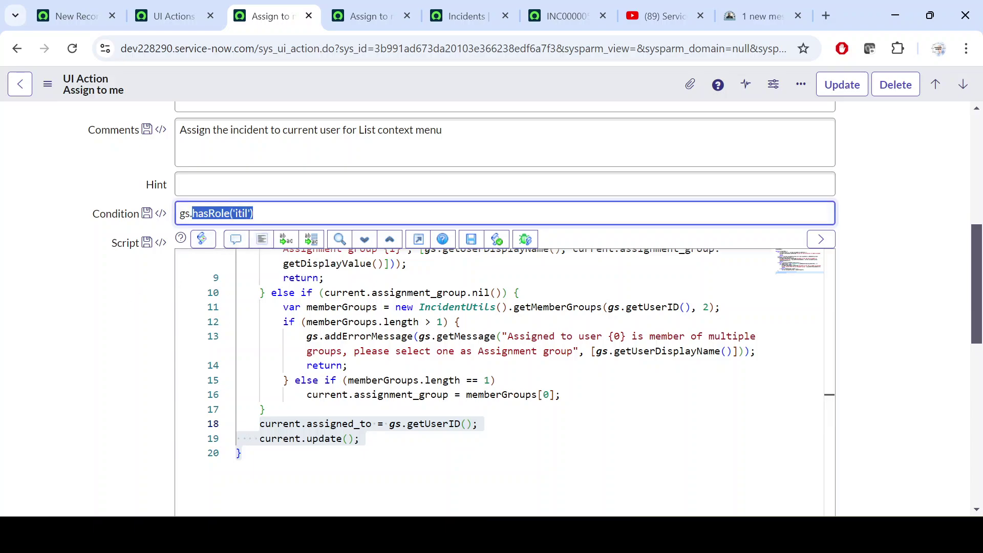
{"action": "key", "text": "BackSpace"}
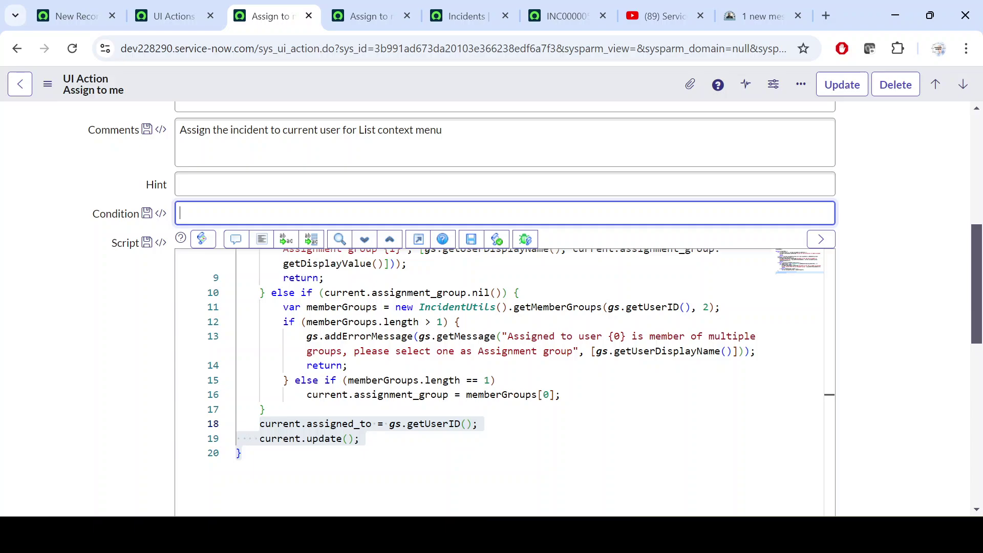
- Examine the assignToMe function in the Script field of the Incident UI Action
{"action": "left_click", "coordinate": [342, 307]}
{"action": "scroll", "coordinate": [342, 307], "scroll_direction": "up", "scroll_amount": 3}
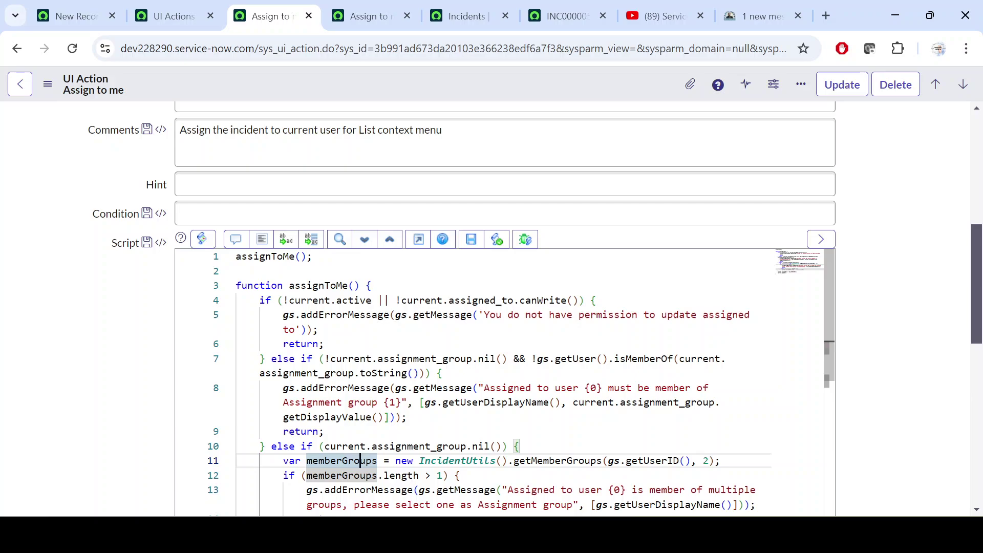
{"action": "left_click_drag", "start_coordinate": [236, 256], "coordinate": [348, 480]}
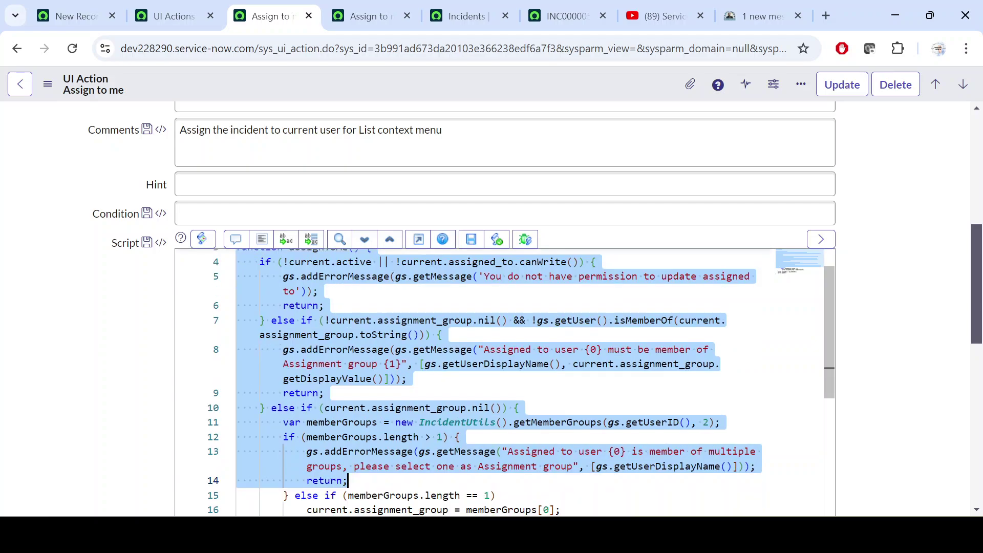
{"action": "left_click", "coordinate": [323, 305]}
{"action": "scroll", "coordinate": [324, 305], "scroll_direction": "down", "scroll_amount": 1}
{"action": "scroll", "coordinate": [323, 305], "scroll_direction": "up", "scroll_amount": 2}
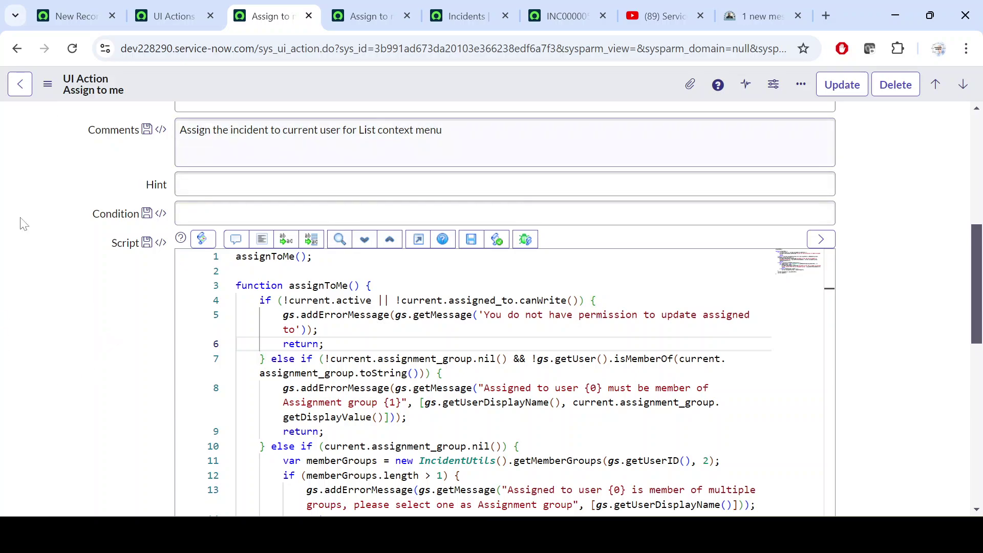
- Enable Workspace Form Button and Workspace Form Menu one at a time to inspect the Workspace Client Script, disabling each again
{"action": "scroll", "coordinate": [57, 347], "scroll_direction": "down", "scroll_amount": 6}
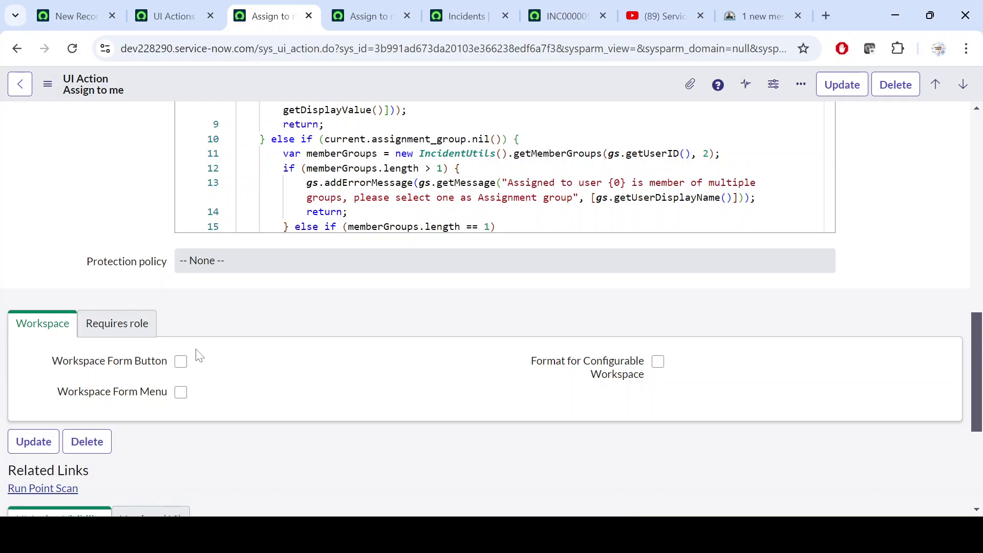
{"action": "scroll", "coordinate": [208, 353], "scroll_direction": "down", "scroll_amount": 3}
{"action": "scroll", "coordinate": [214, 325], "scroll_direction": "up", "scroll_amount": 2}
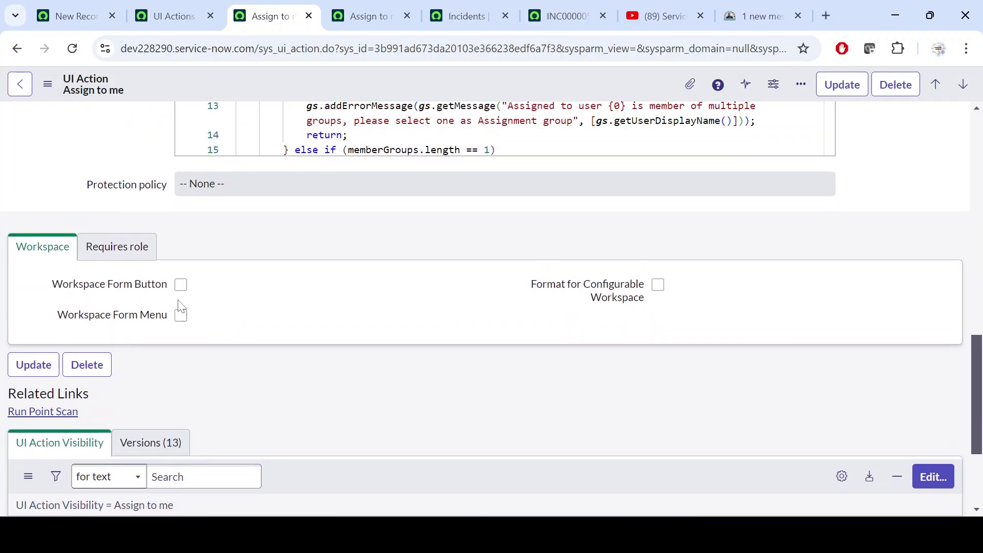
{"action": "left_click", "coordinate": [35, 254]}
{"action": "left_click", "coordinate": [181, 285]}
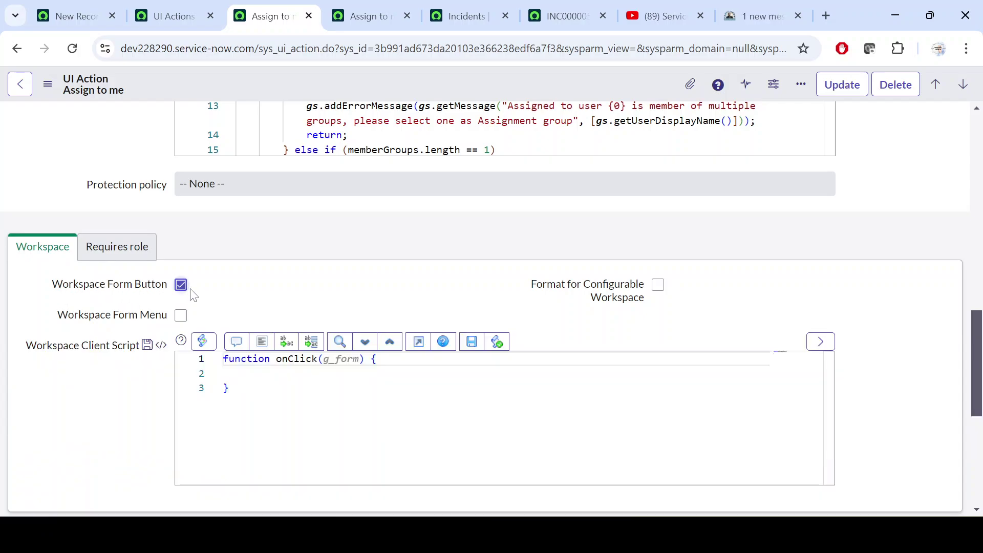
{"action": "left_click", "coordinate": [180, 285]}
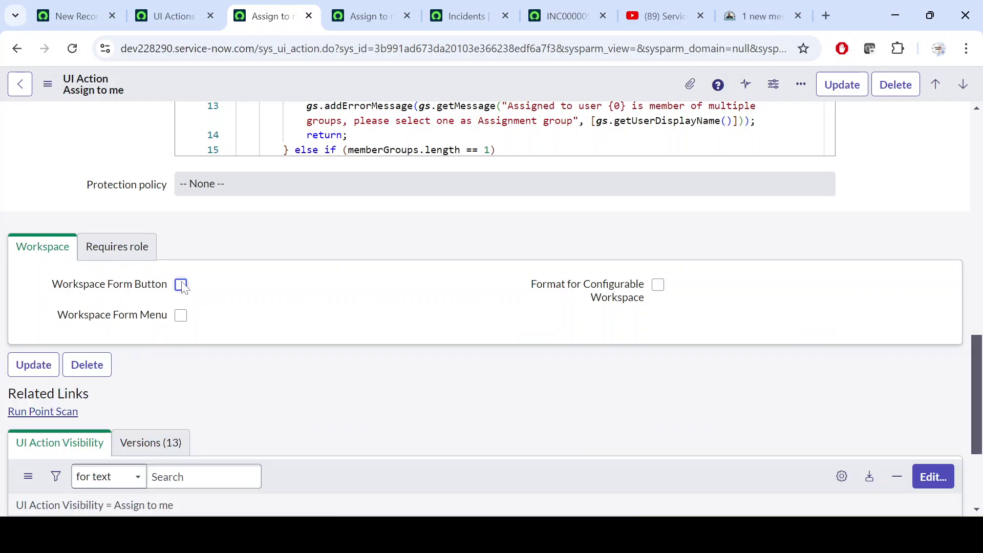
{"action": "left_click", "coordinate": [182, 316]}
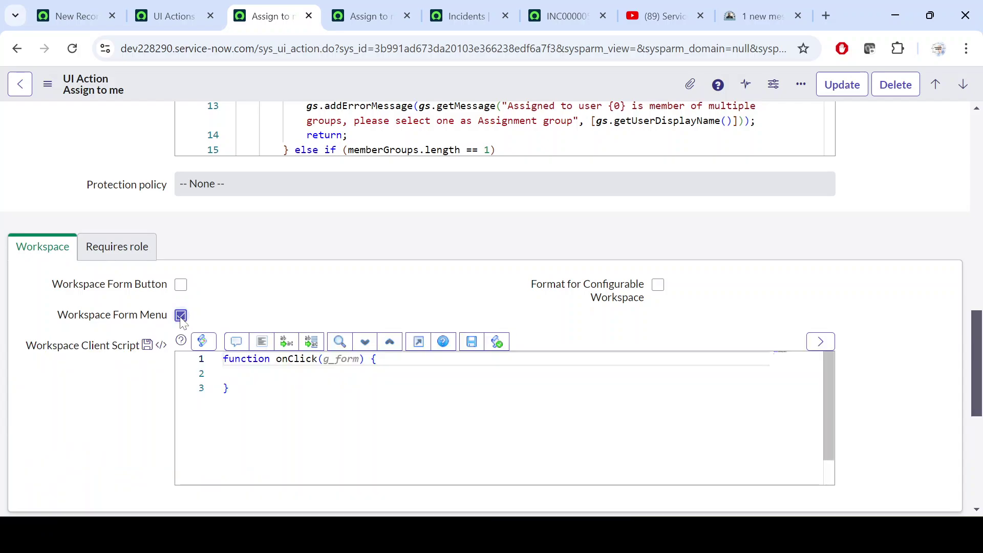
{"action": "left_click", "coordinate": [182, 316]}
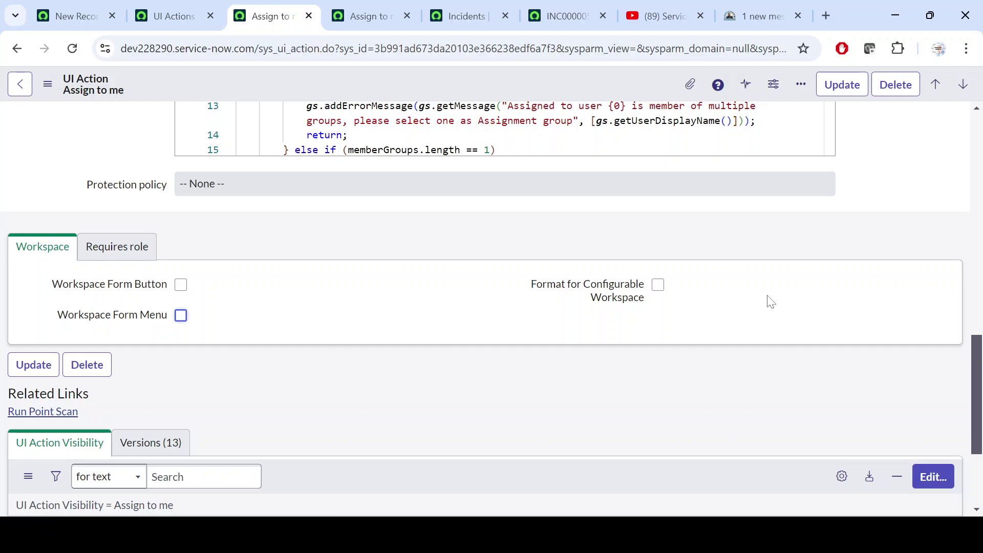
- Enable Workspace Form Button together with Format for Configurable Workspace on the Incident UI Action, and disable both again
{"action": "left_click", "coordinate": [180, 285]}
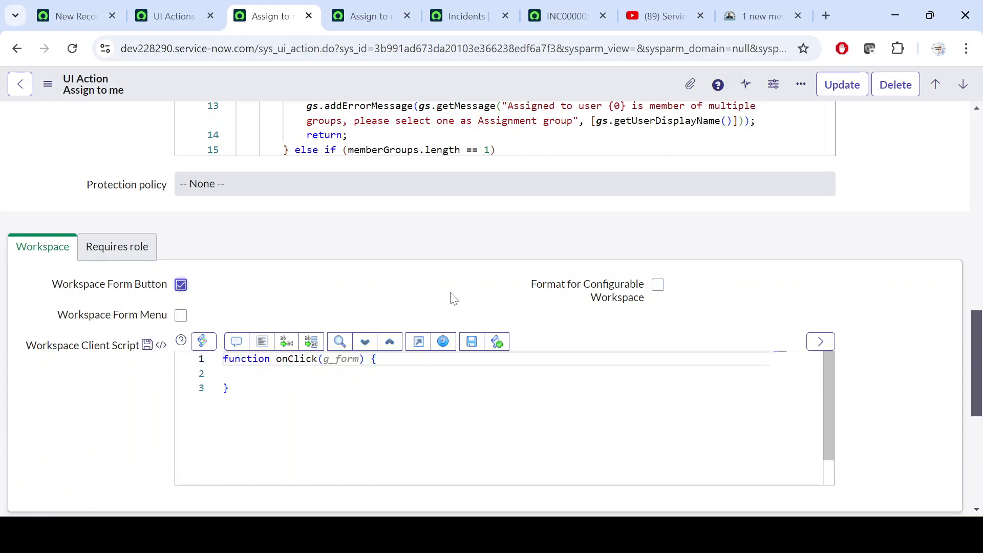
{"action": "left_click", "coordinate": [658, 286]}
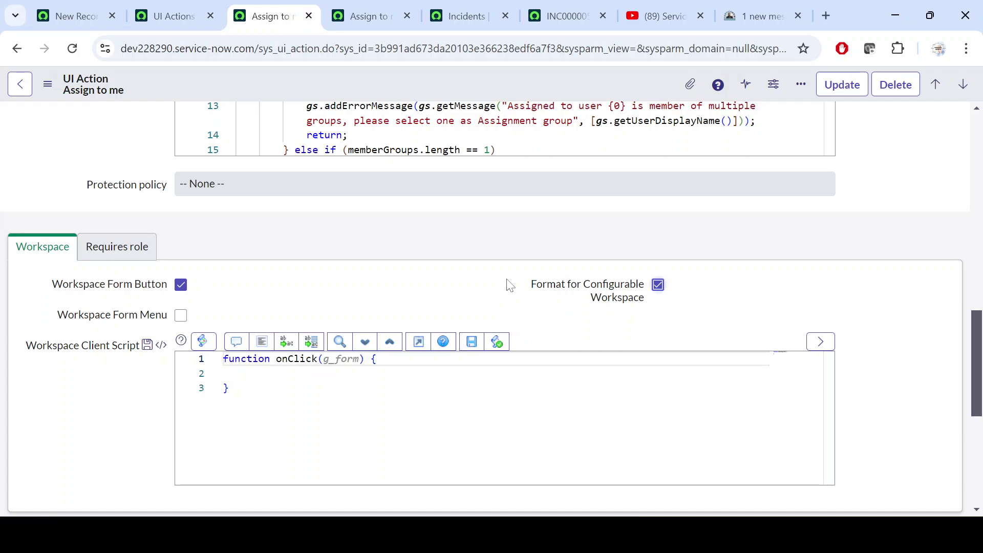
{"action": "left_click", "coordinate": [182, 286]}
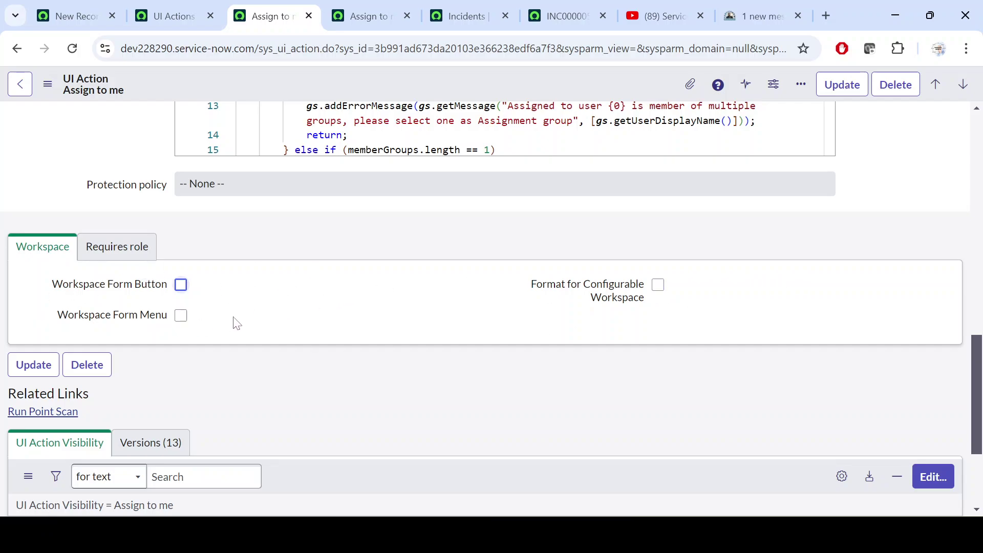
{"action": "scroll", "coordinate": [213, 265], "scroll_direction": "up", "scroll_amount": 1}
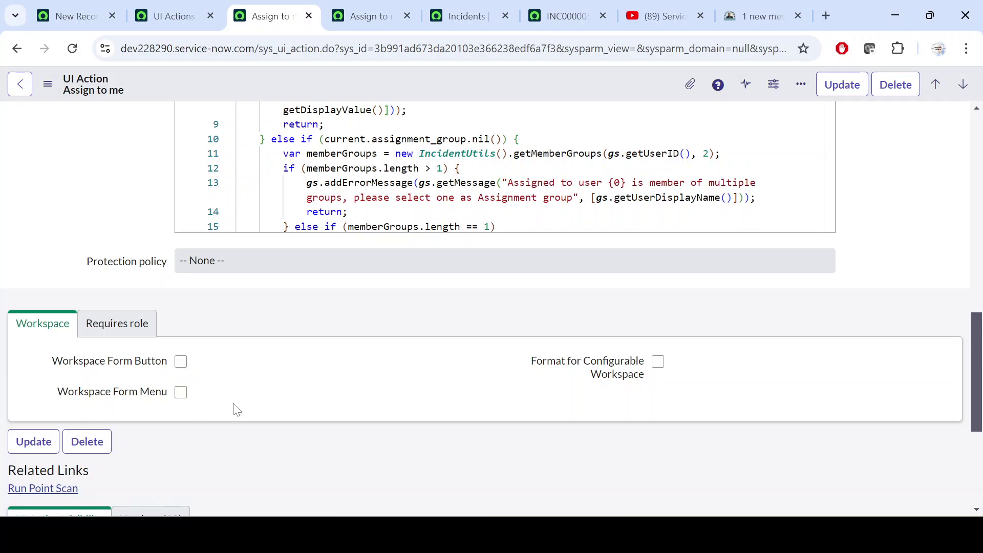
- Examine the Requires role list and the UI Action Visibility related list of the Incident UI Action
{"action": "left_click", "coordinate": [123, 323]}
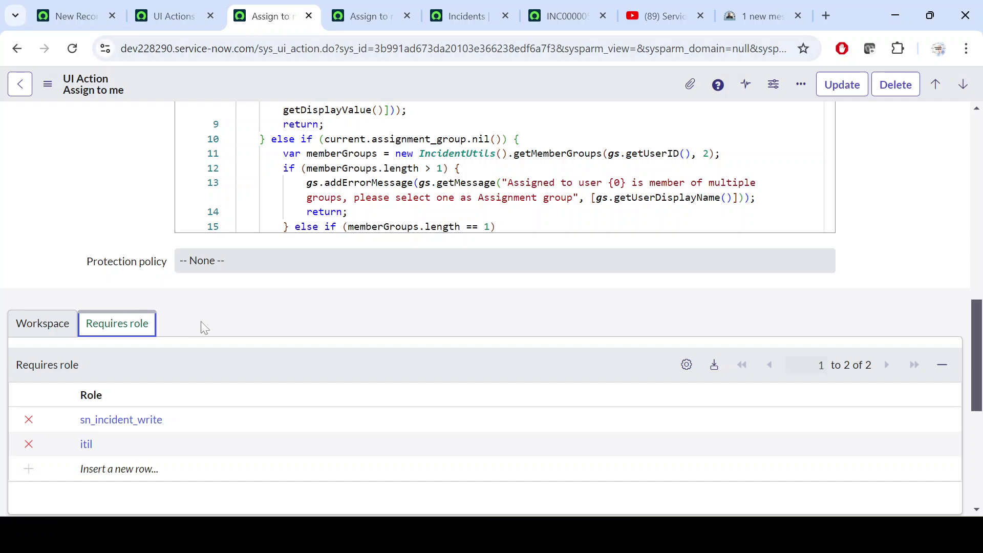
{"action": "scroll", "coordinate": [201, 322], "scroll_direction": "down", "scroll_amount": 1}
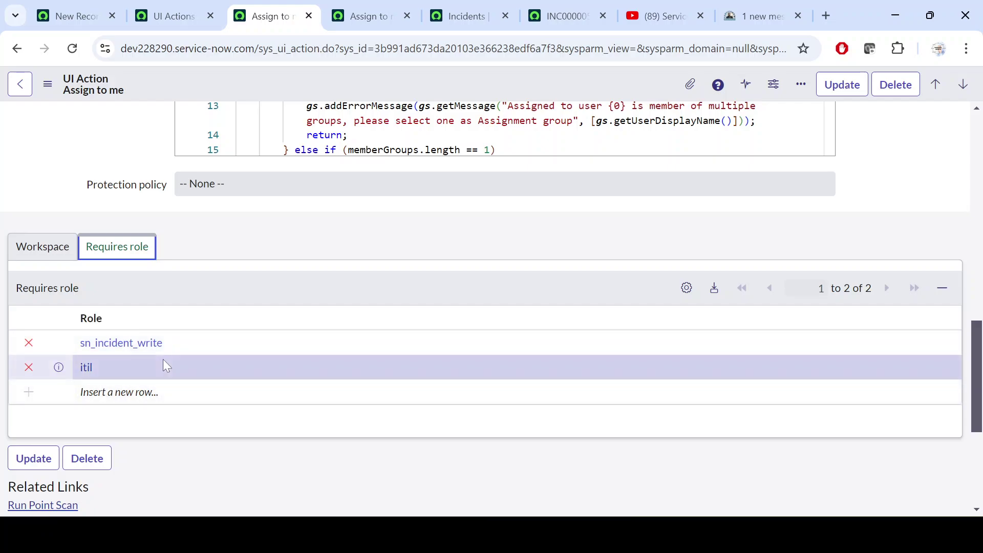
{"action": "scroll", "coordinate": [164, 366], "scroll_direction": "down", "scroll_amount": 2}
{"action": "scroll", "coordinate": [162, 359], "scroll_direction": "down", "scroll_amount": 3}
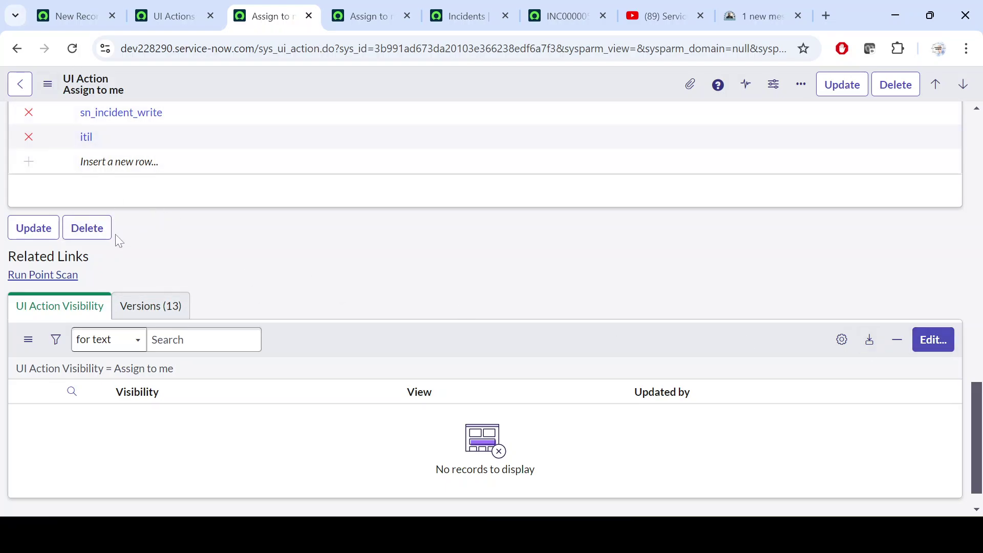
{"action": "scroll", "coordinate": [117, 238], "scroll_direction": "up", "scroll_amount": 12}
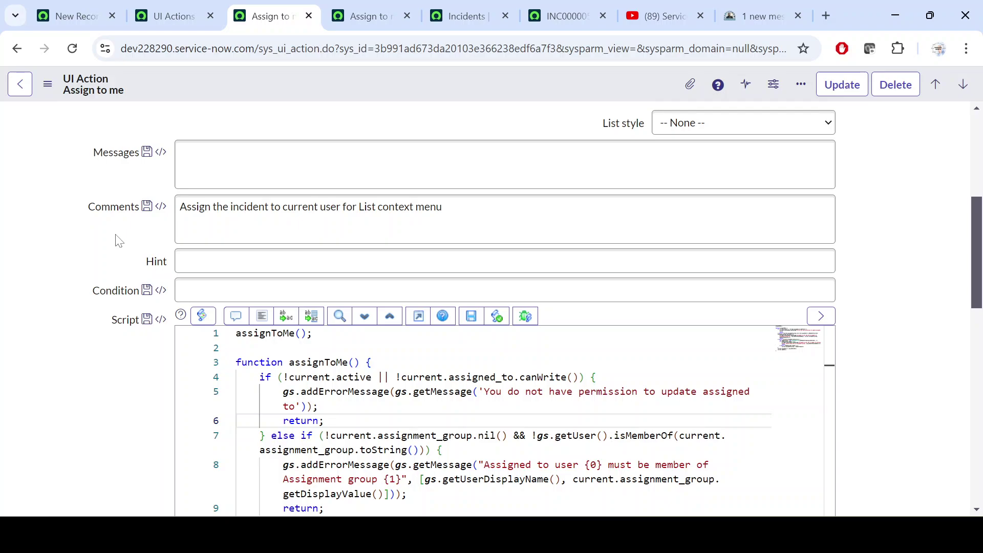
{"action": "scroll", "coordinate": [117, 238], "scroll_direction": "down", "scroll_amount": 12}
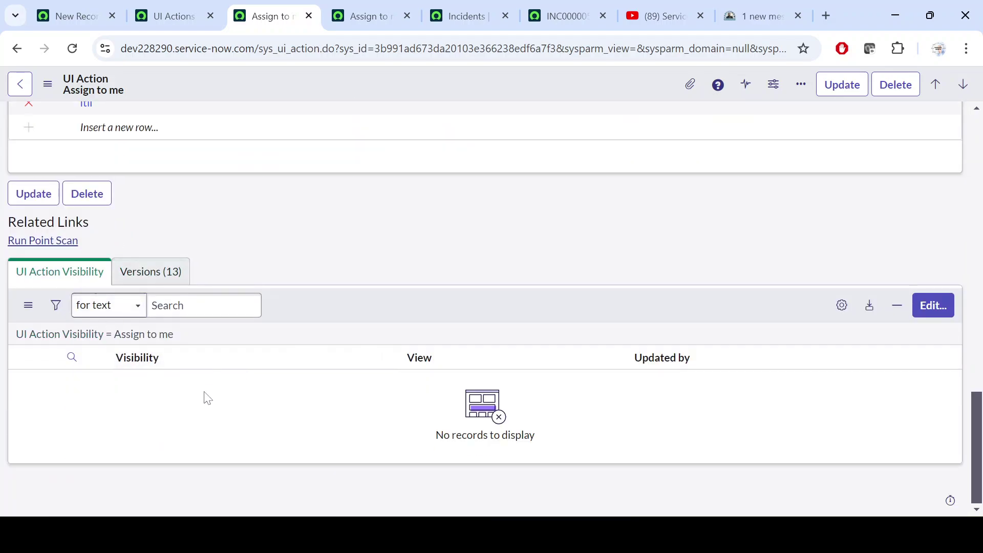
{"action": "scroll", "coordinate": [114, 205], "scroll_direction": "up", "scroll_amount": 15}
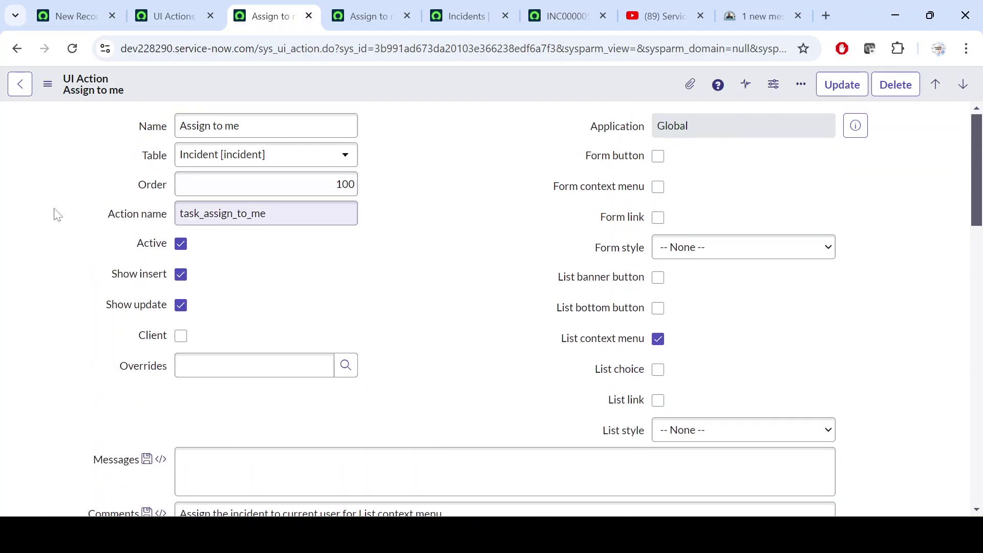
{"action": "scroll", "coordinate": [59, 216], "scroll_direction": "down", "scroll_amount": 5}
{"action": "scroll", "coordinate": [143, 158], "scroll_direction": "down", "scroll_amount": 5}
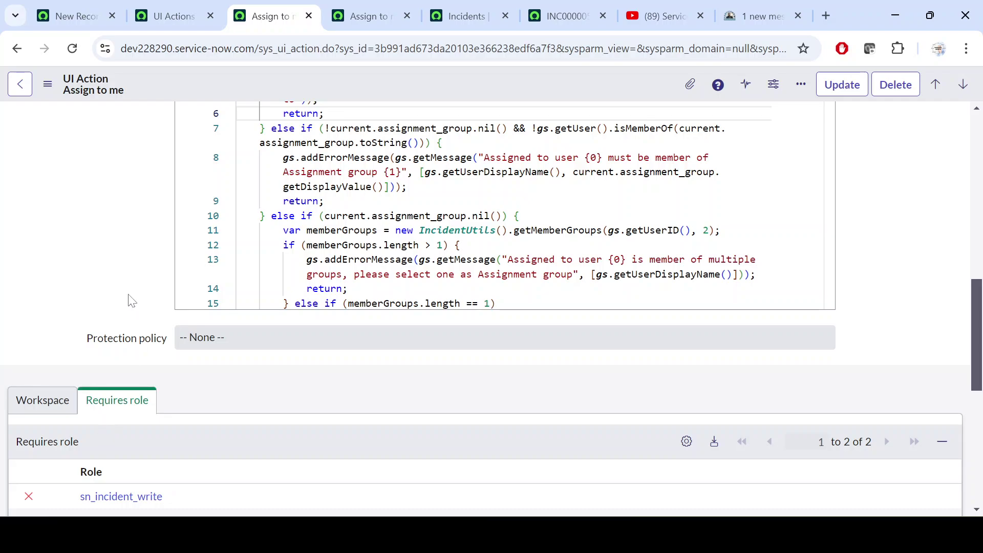
{"action": "scroll", "coordinate": [127, 298], "scroll_direction": "up", "scroll_amount": 10}
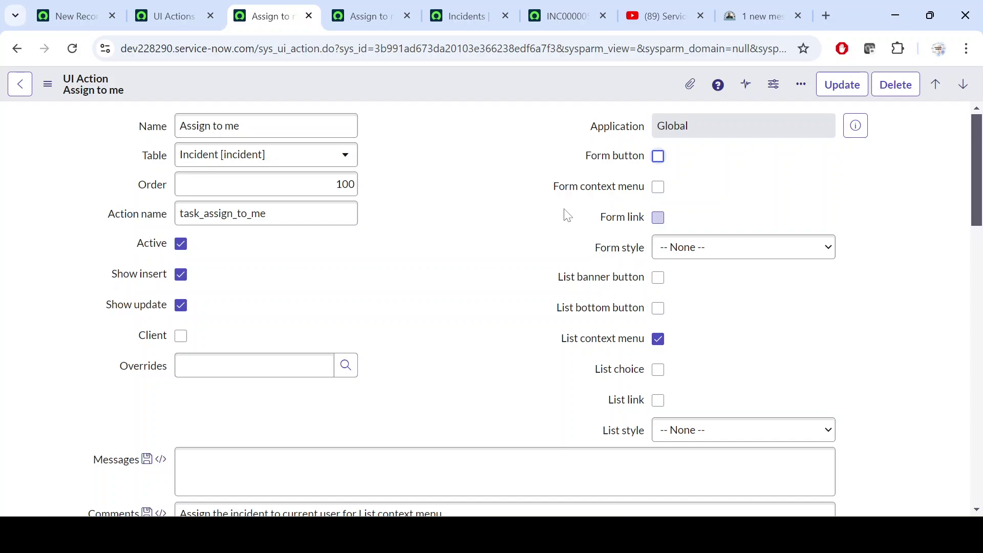
- Review the List context menu option of the Incident UI Action, and inspect the context menu of INC0010003 in the reloaded incident list
{"action": "left_click", "coordinate": [480, 170]}
{"action": "left_click_drag", "start_coordinate": [559, 342], "coordinate": [647, 342]}
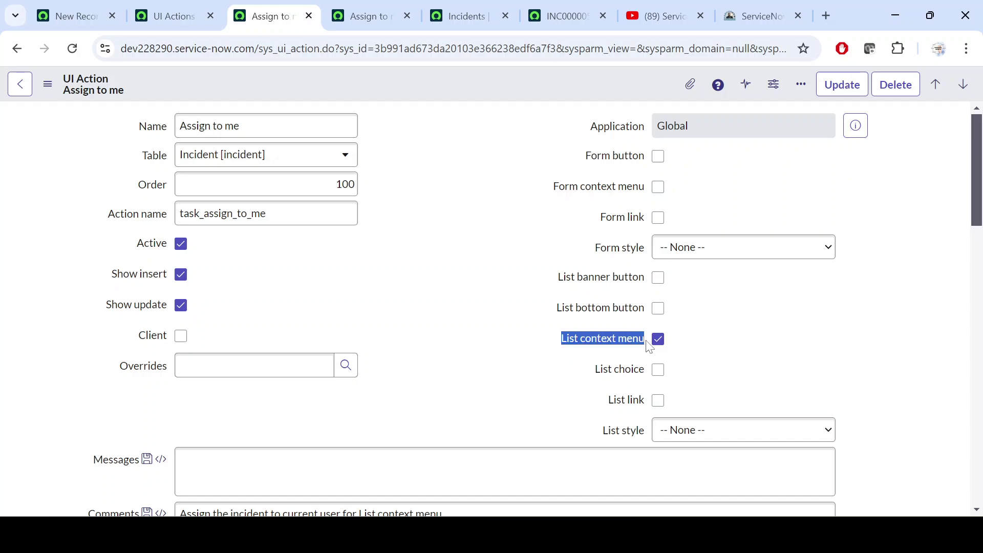
{"action": "left_click", "coordinate": [490, 240]}
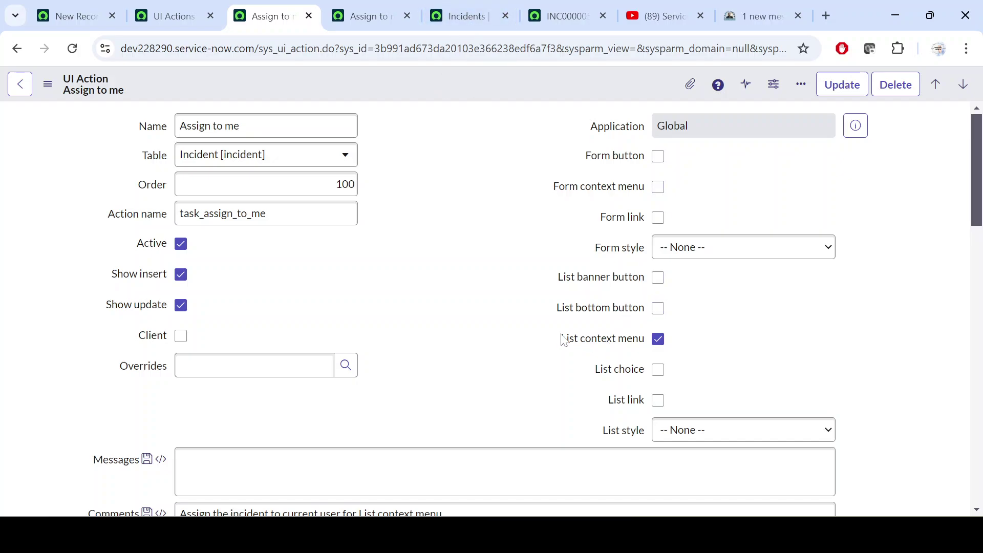
{"action": "left_click", "coordinate": [468, 16]}
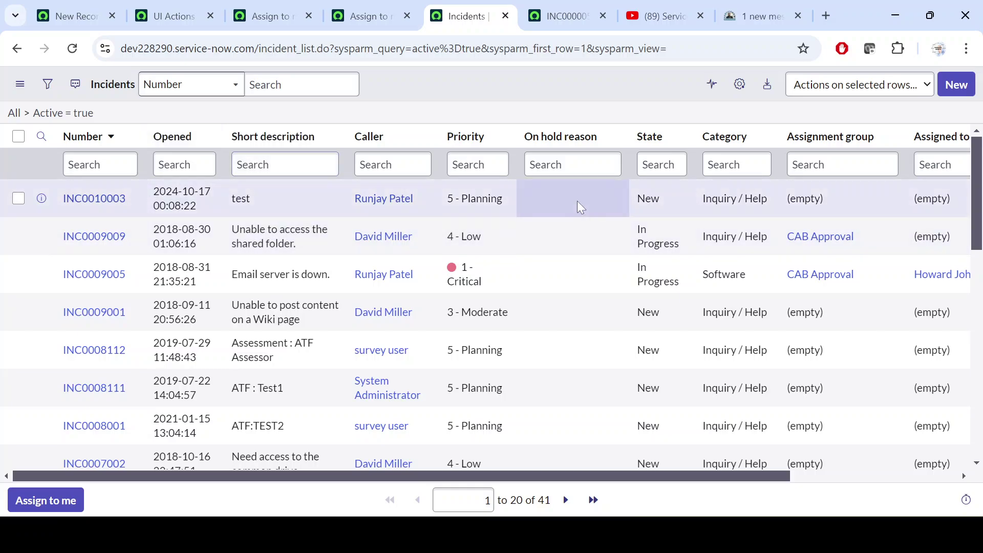
{"action": "right_click", "coordinate": [578, 202]}
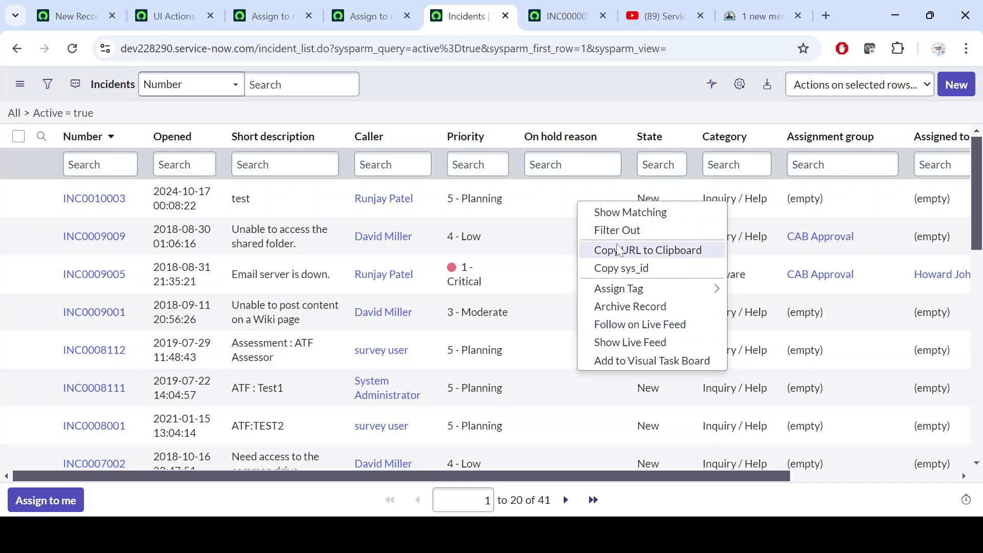
{"action": "left_click", "coordinate": [73, 52]}
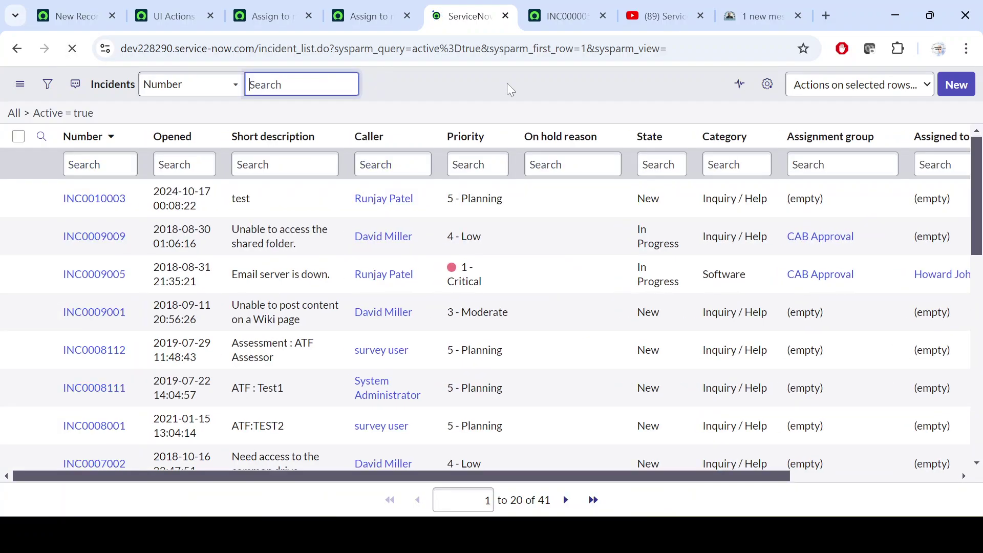
{"action": "right_click", "coordinate": [575, 196]}
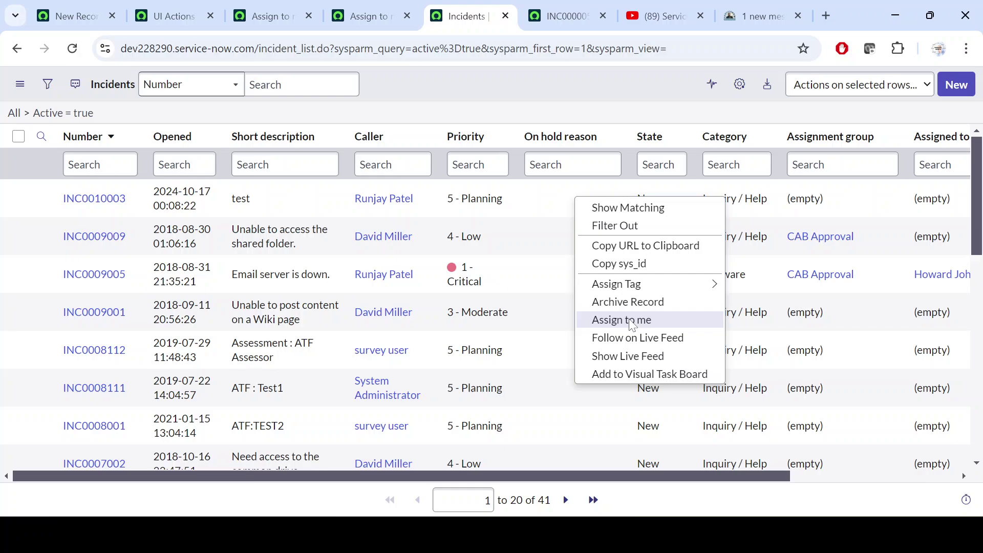
- Rename the Incident UI Action to Assign to me-1 and save the record
{"action": "key", "text": "ctrl+3"}
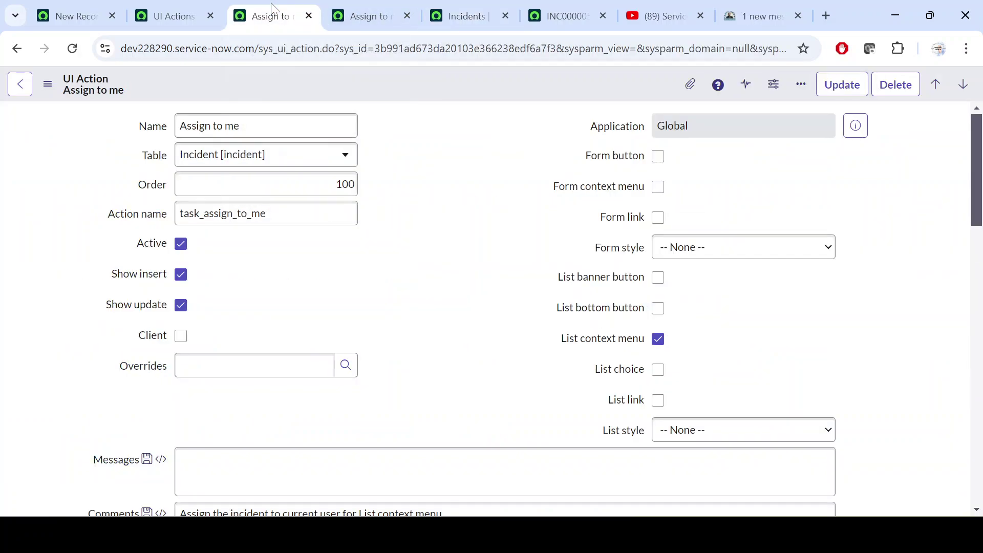
{"action": "key", "text": "Tab"}
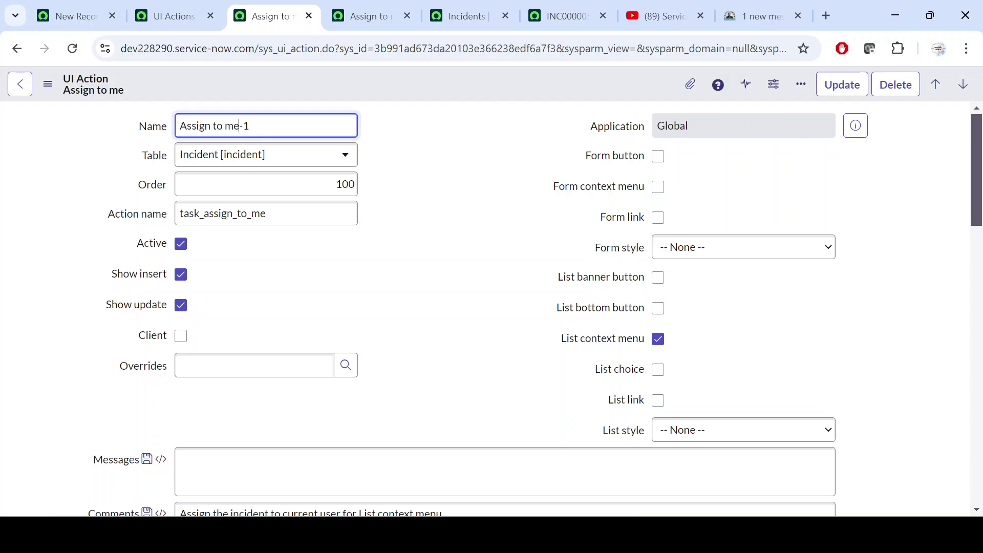
{"action": "key", "text": "shift+End"}
{"action": "left_click", "coordinate": [471, 154]}
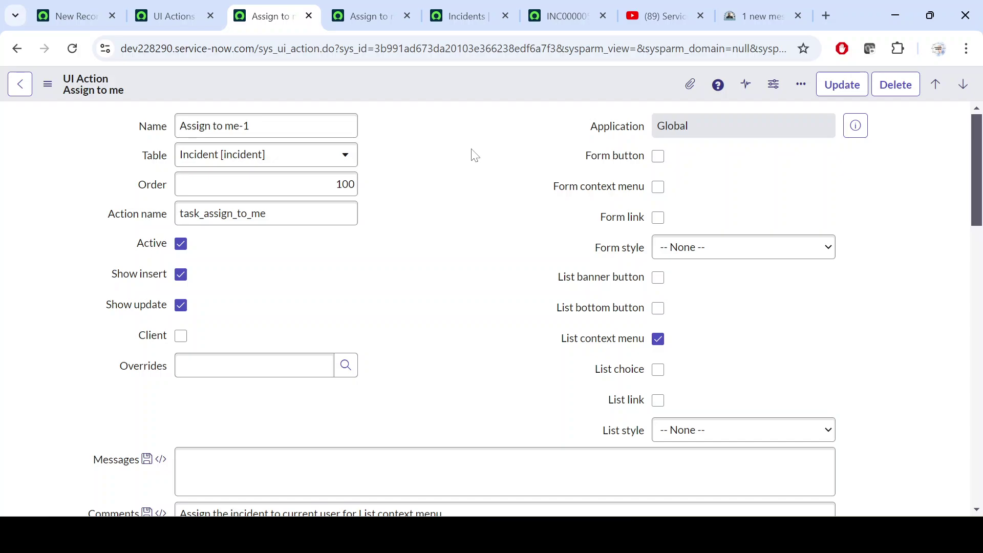
{"action": "left_click", "coordinate": [126, 131]}
{"action": "key", "text": "ctrl+a"}
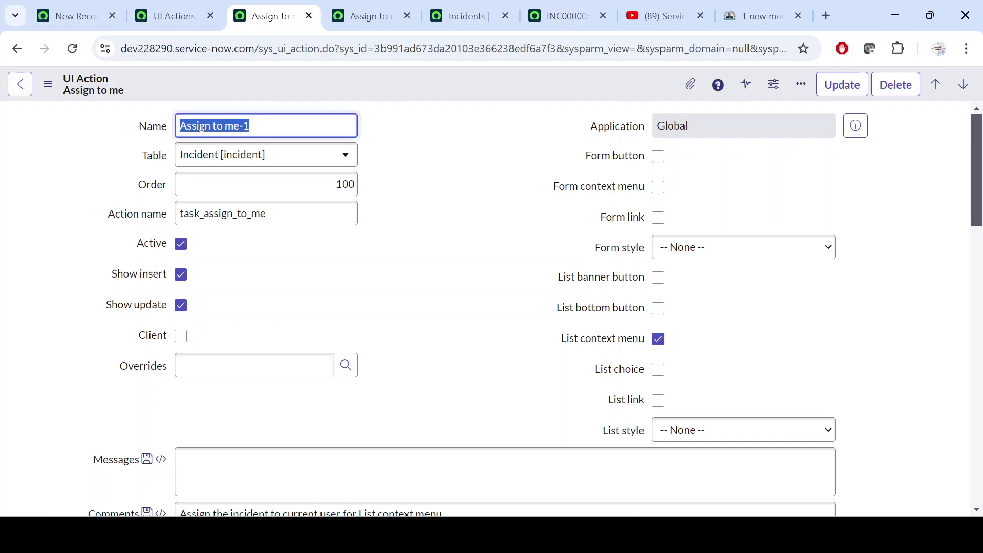
{"action": "left_click", "coordinate": [457, 145]}
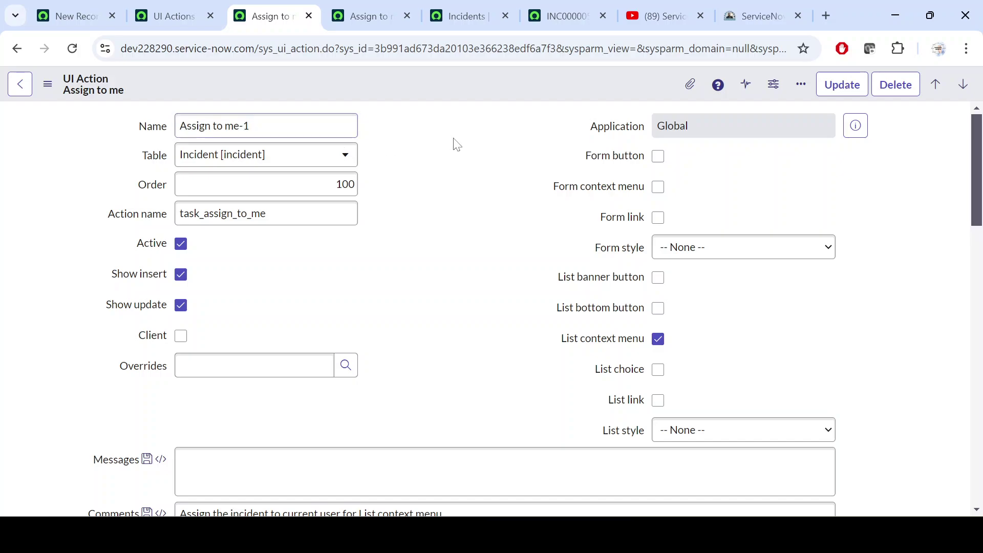
{"action": "right_click", "coordinate": [421, 85]}
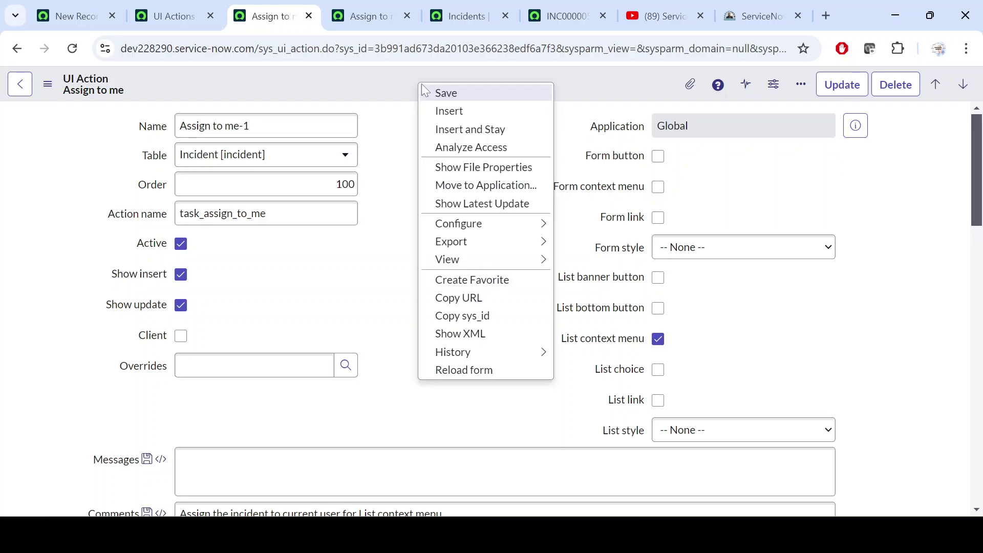
{"action": "left_click", "coordinate": [447, 94]}
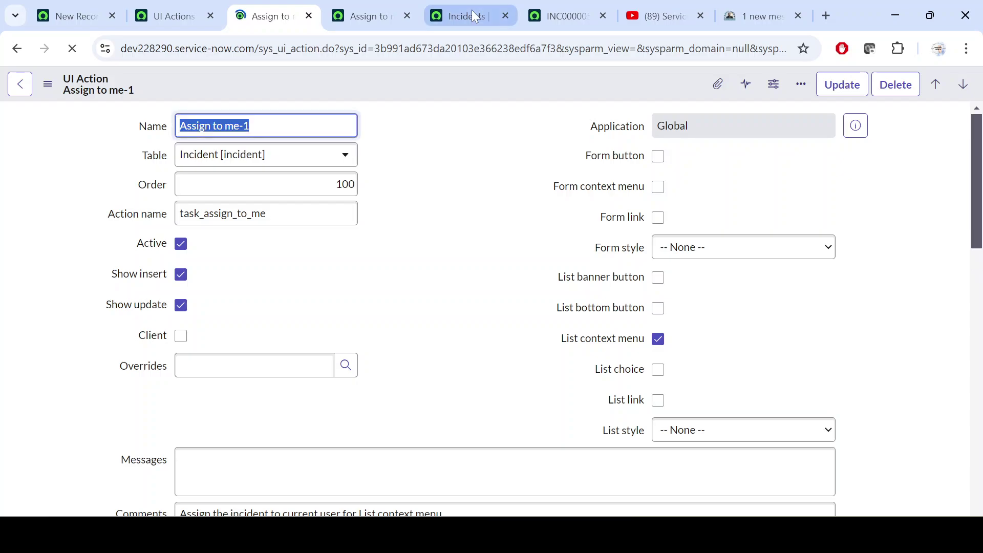
- Reload the incident list and check the context menu of INC0010003 for the renamed action
{"action": "left_click", "coordinate": [473, 15]}
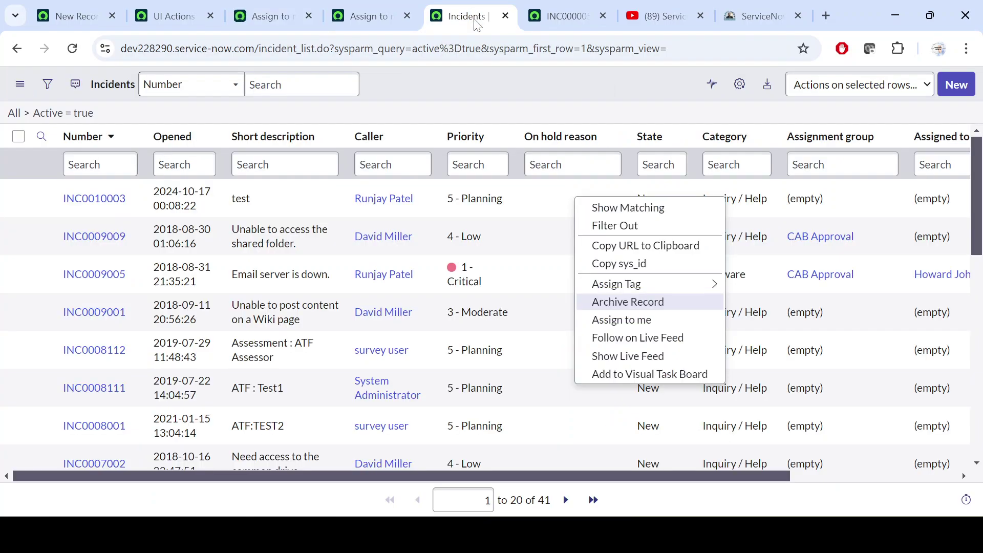
{"action": "left_click", "coordinate": [73, 52]}
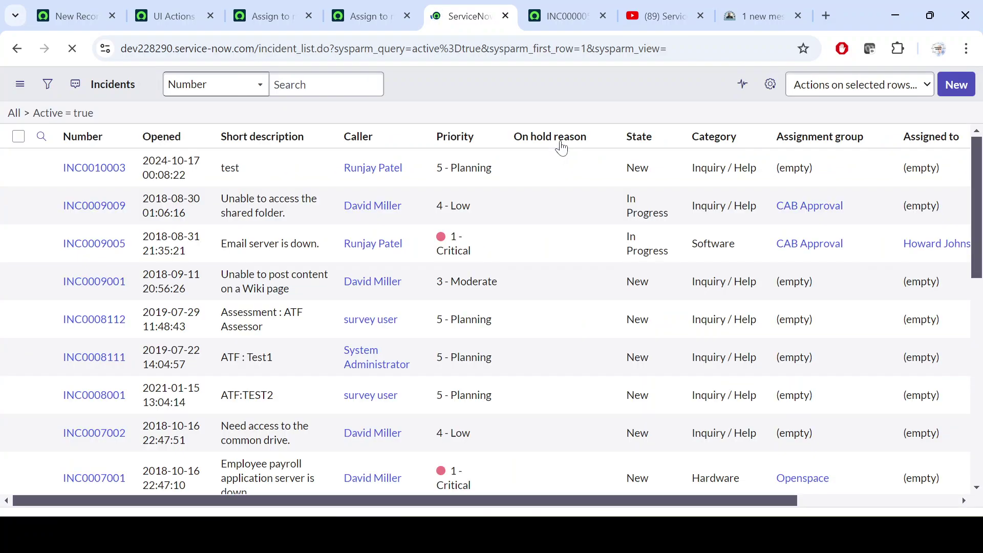
{"action": "right_click", "coordinate": [576, 201]}
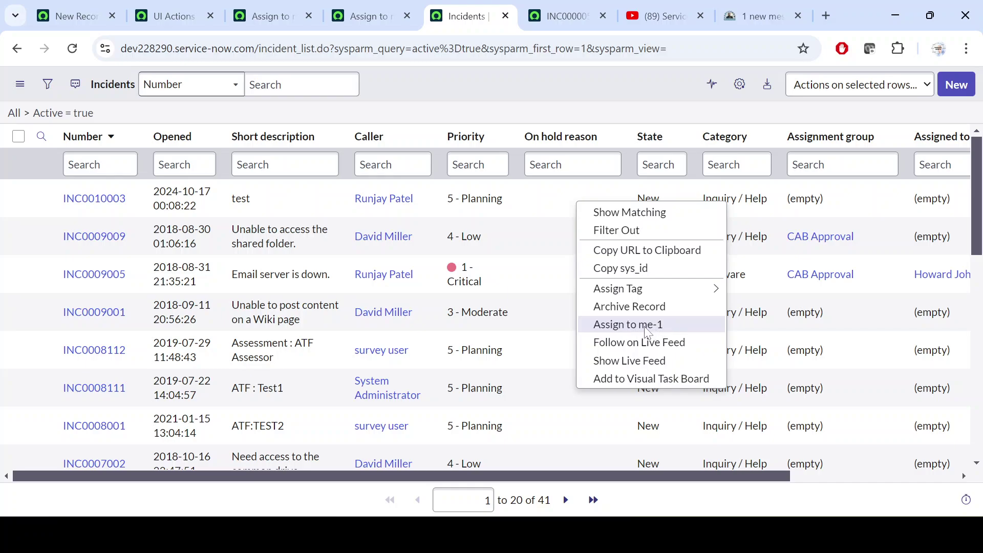
{"action": "left_click", "coordinate": [480, 84]}
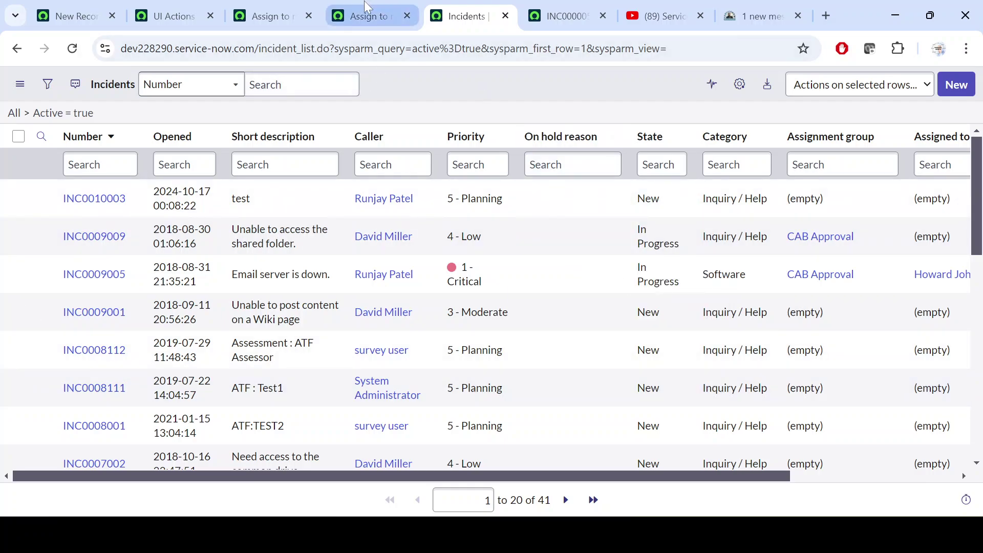
- Compare the Name, Action name and List context menu settings of the Incident UI Action with those of the Task UI Action
{"action": "left_click", "coordinate": [269, 14]}
{"action": "scroll", "coordinate": [85, 186], "scroll_direction": "up", "scroll_amount": 1}
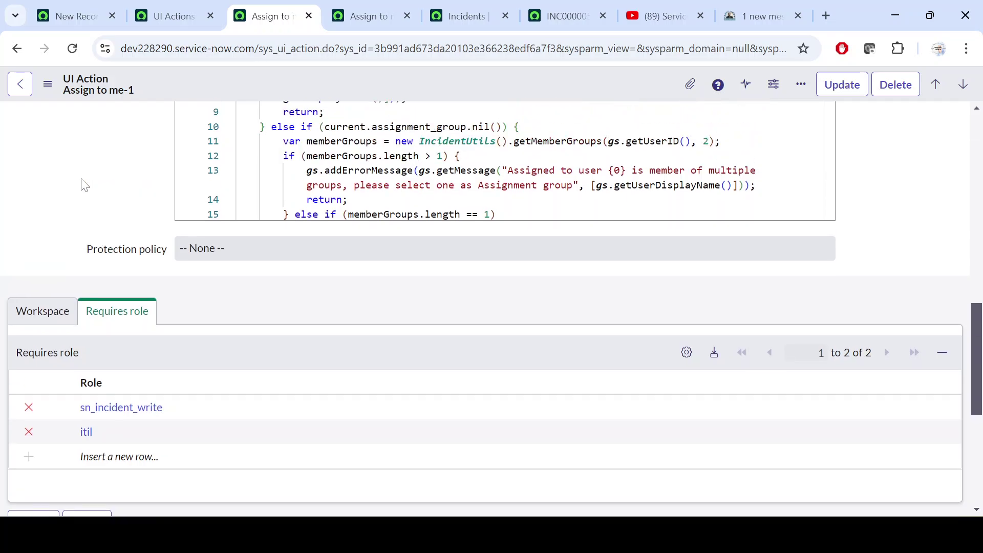
{"action": "scroll", "coordinate": [84, 185], "scroll_direction": "up", "scroll_amount": 10}
{"action": "left_click", "coordinate": [249, 126]}
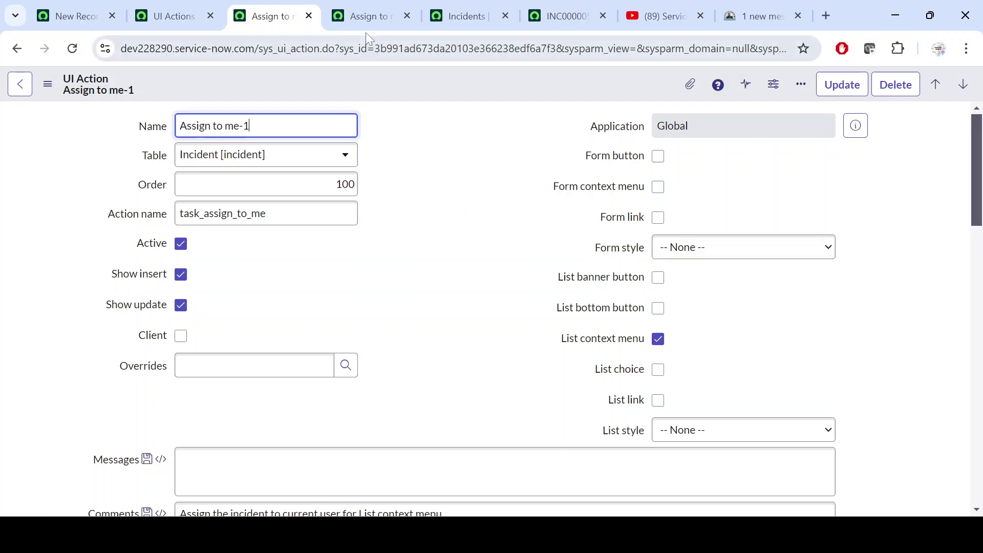
{"action": "left_click", "coordinate": [371, 17]}
{"action": "scroll", "coordinate": [92, 248], "scroll_direction": "up", "scroll_amount": 10}
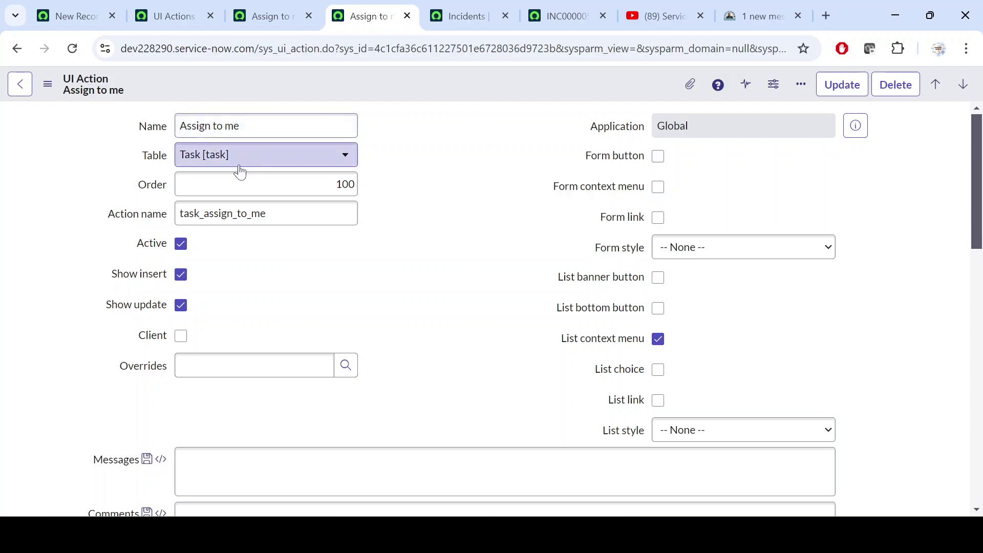
{"action": "left_click", "coordinate": [226, 214]}
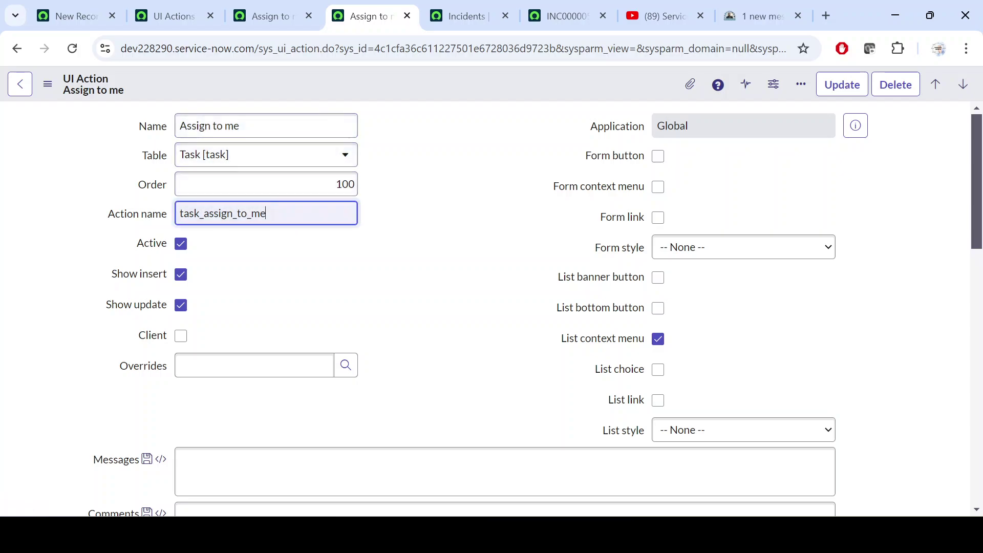
{"action": "left_click_drag", "start_coordinate": [241, 126], "coordinate": [137, 126]}
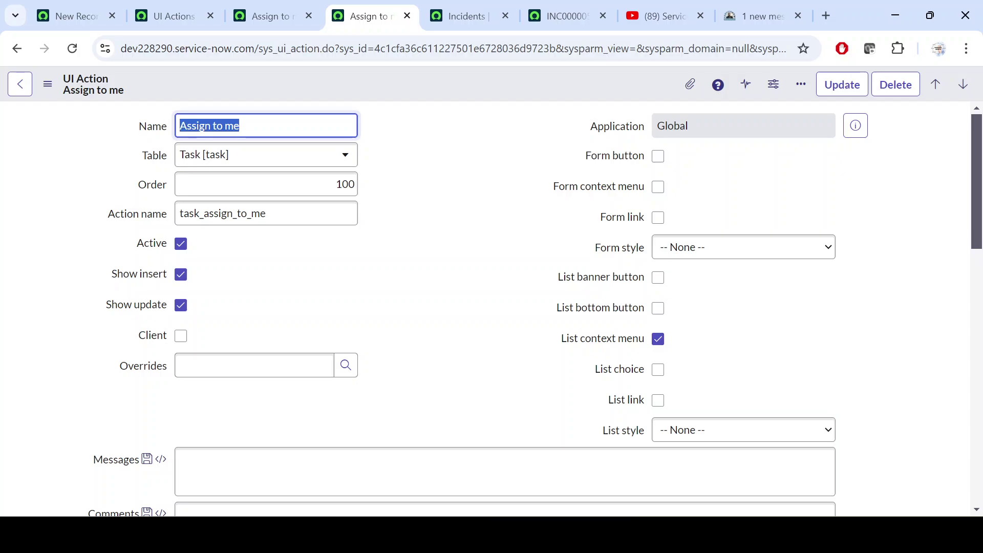
{"action": "left_click", "coordinate": [436, 164]}
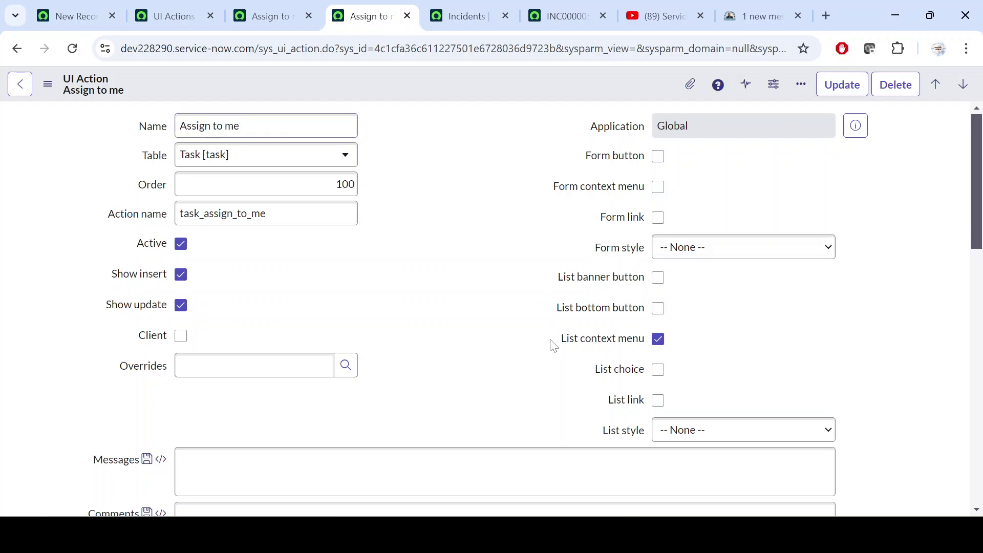
{"action": "left_click_drag", "start_coordinate": [554, 342], "coordinate": [643, 349]}
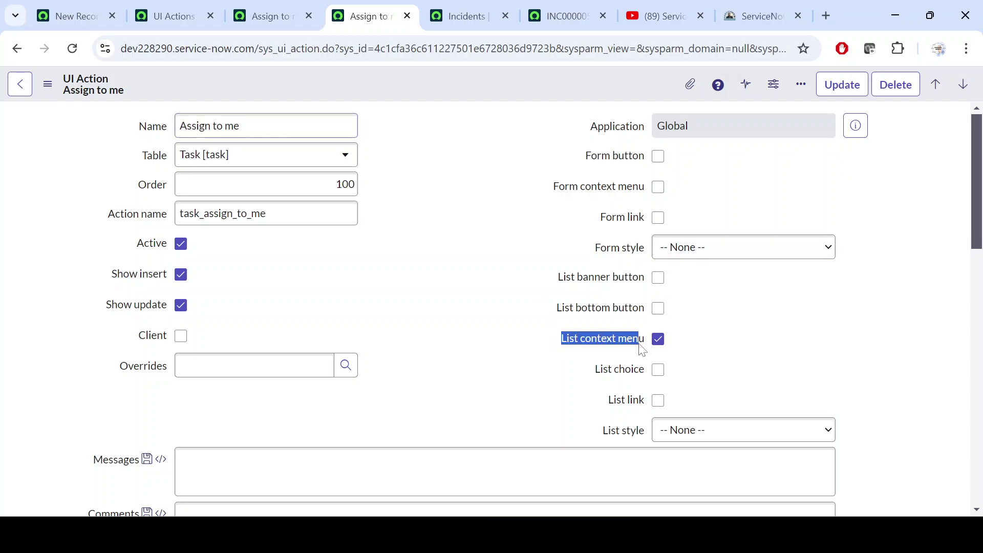
{"action": "left_click", "coordinate": [533, 338]}
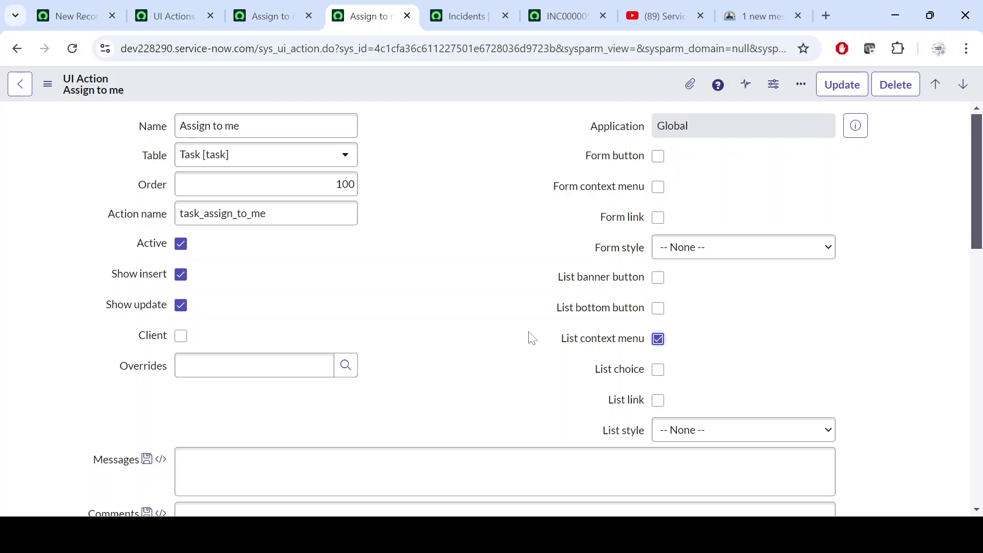
- Switch to the INC0000053 incident form and examine its Update action
{"action": "left_click", "coordinate": [565, 13]}
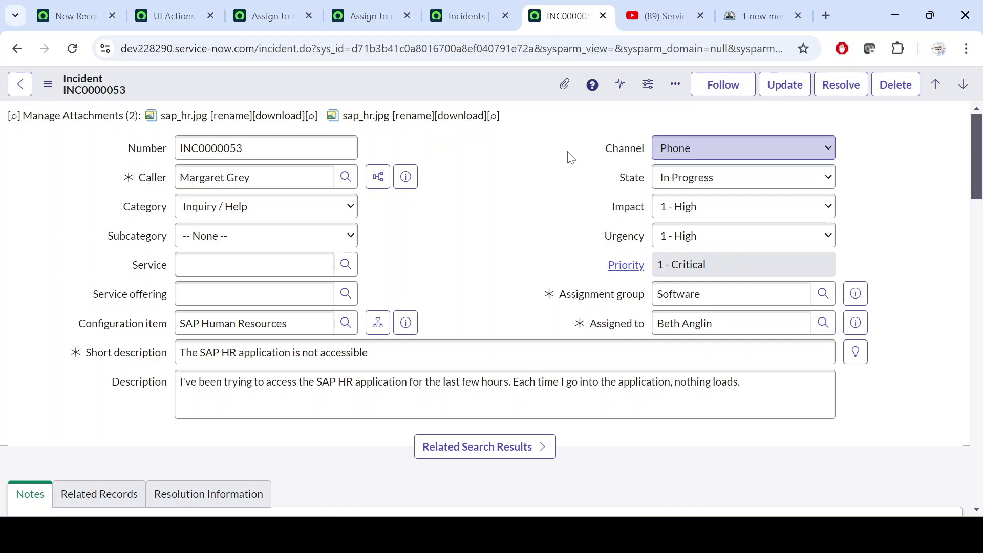
{"action": "left_click", "coordinate": [785, 86]}
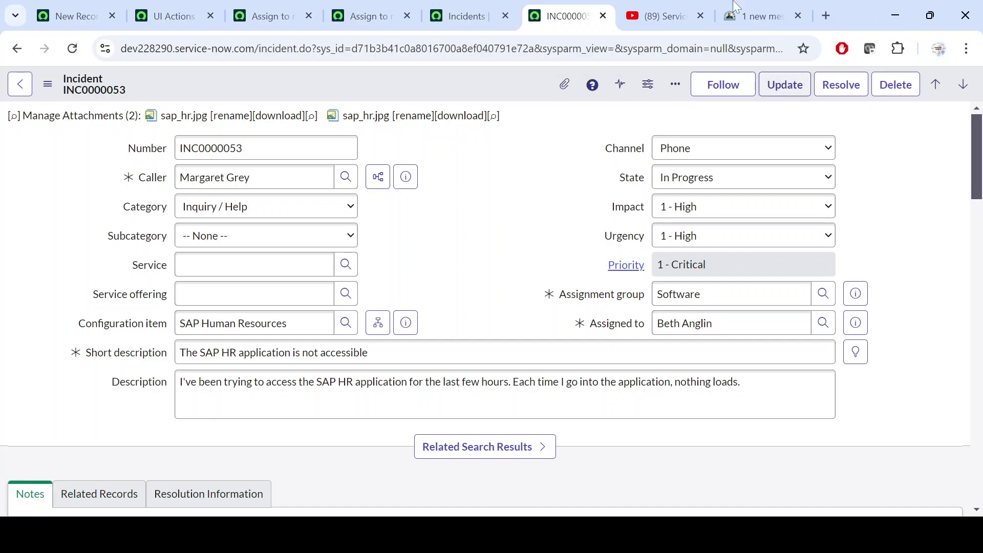
- Return to the Incident Assign to me-1 UI Action and examine its Action name
{"action": "key", "text": "ctrl+shift+Tab"}
{"action": "key", "text": "ctrl+shift+Tab"}
{"action": "key", "text": "ctrl+shift+Tab"}
{"action": "left_click", "coordinate": [456, 203]}
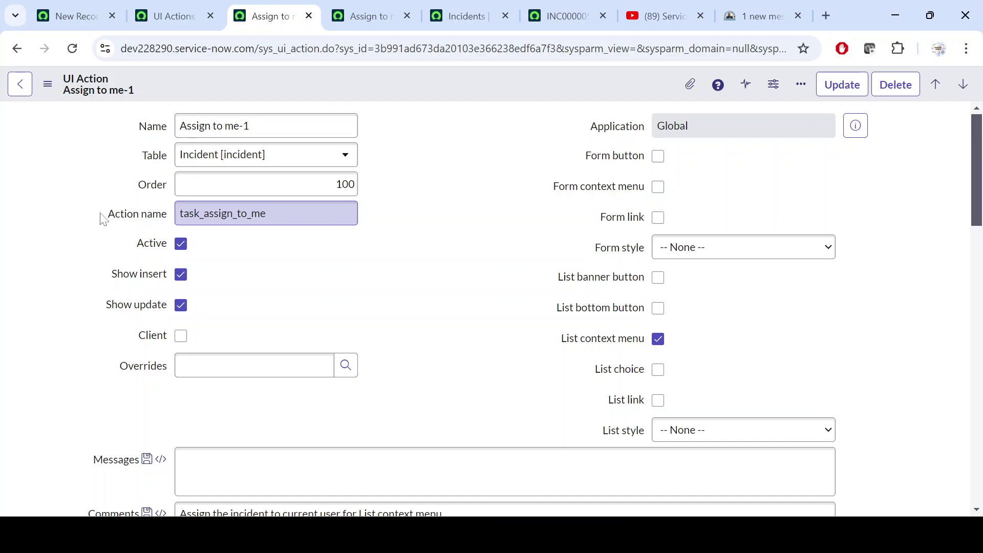
{"action": "left_click_drag", "start_coordinate": [266, 214], "coordinate": [137, 219]}
{"action": "left_click", "coordinate": [335, 262]}
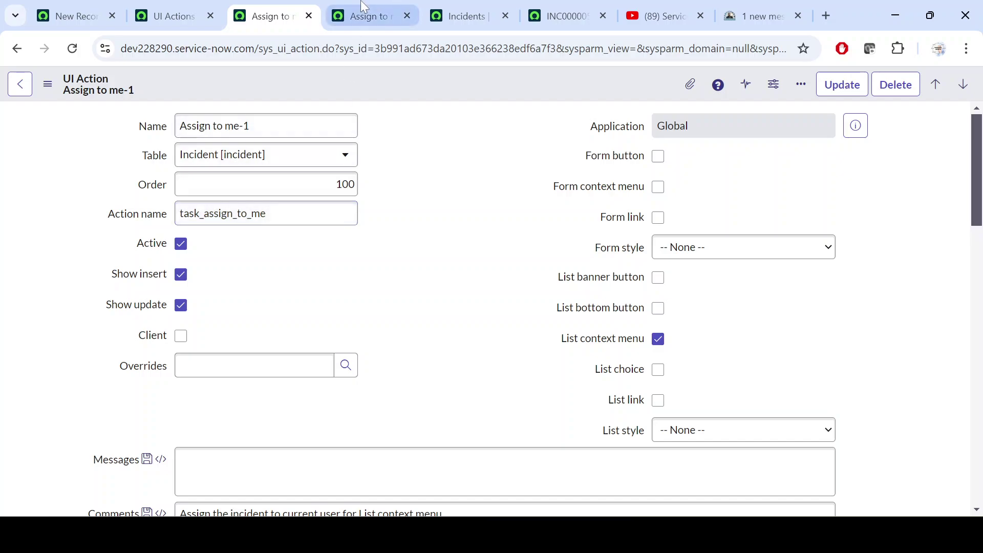
- Compare the Name and Action name of the Task Assign to me UI Action with those of the Incident UI Action
{"action": "key", "text": "ctrl+Tab"}
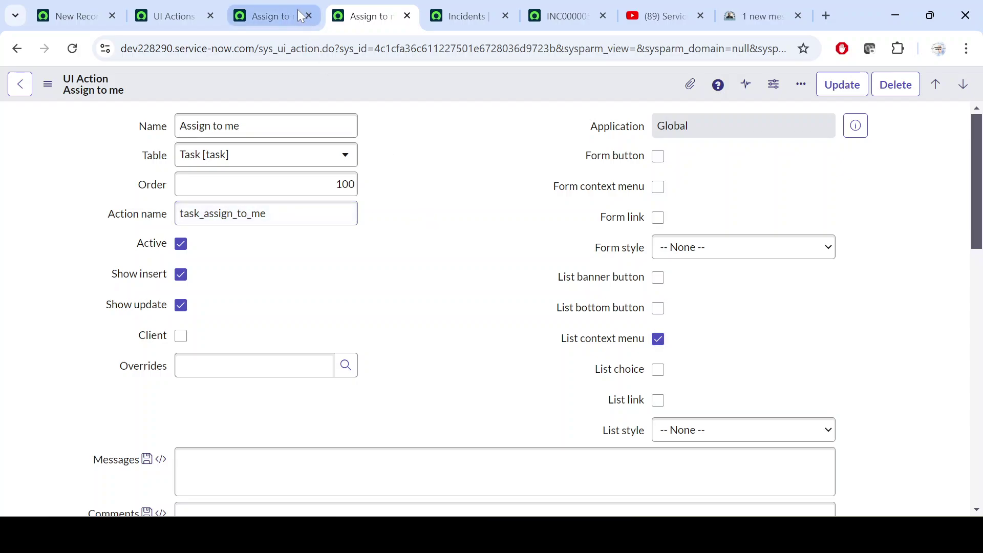
{"action": "mouse_move", "coordinate": [287, 14]}
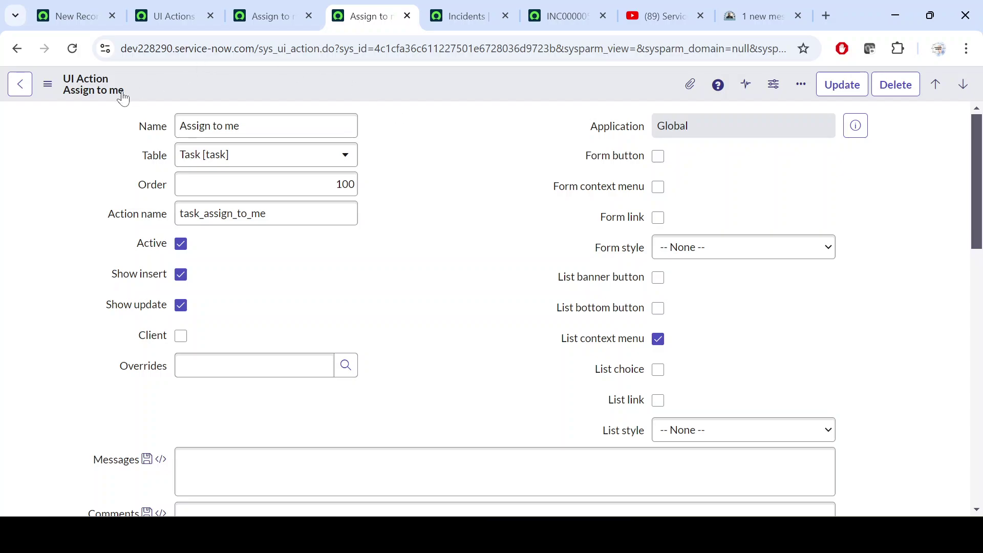
{"action": "left_click", "coordinate": [277, 21]}
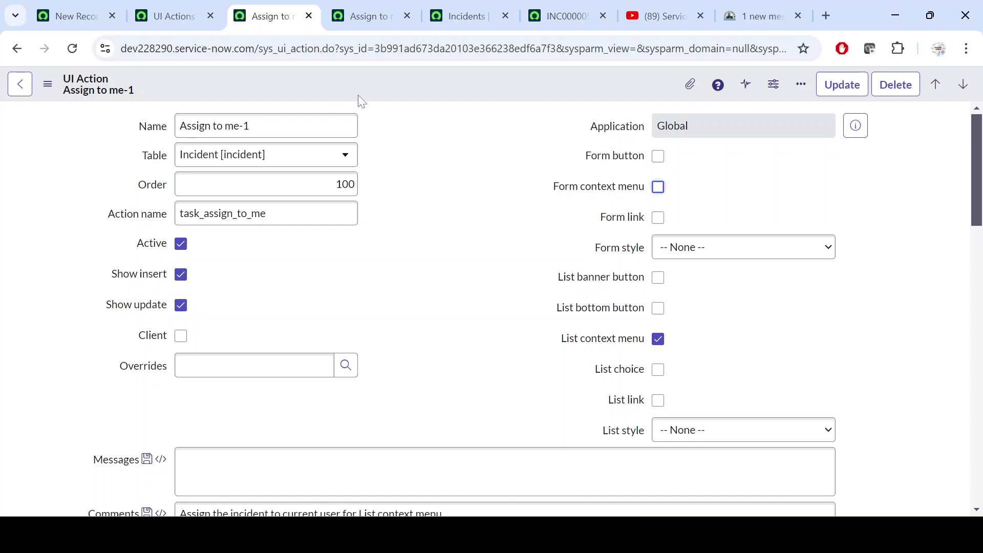
{"action": "left_click_drag", "start_coordinate": [307, 214], "coordinate": [178, 213]}
{"action": "left_click", "coordinate": [454, 224]}
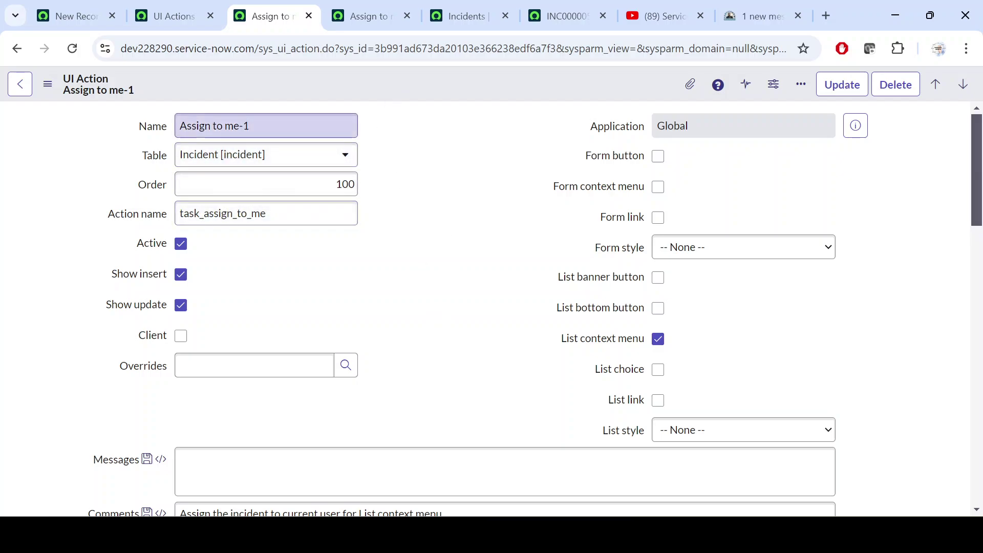
{"action": "left_click", "coordinate": [377, 16]}
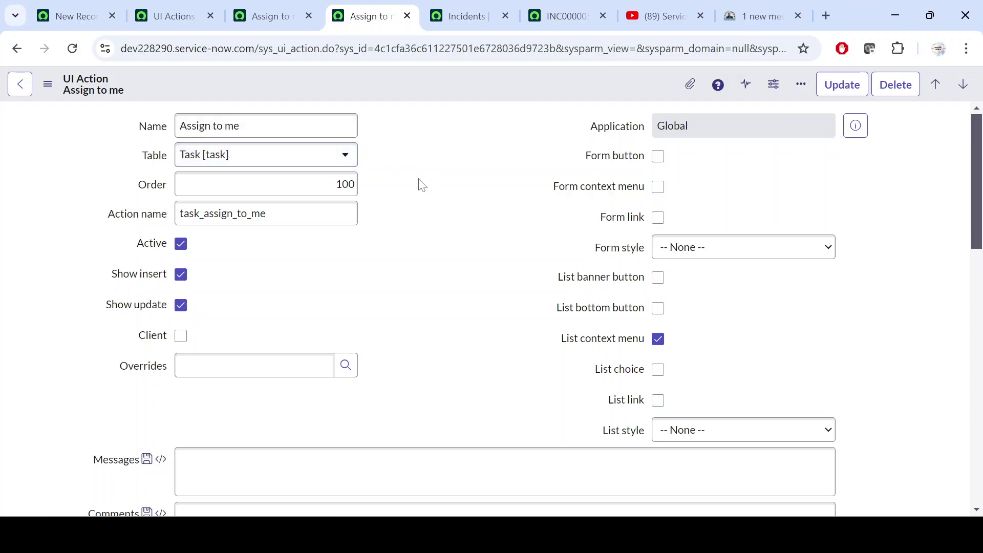
{"action": "left_click_drag", "start_coordinate": [312, 215], "coordinate": [199, 234]}
{"action": "left_click", "coordinate": [266, 16]}
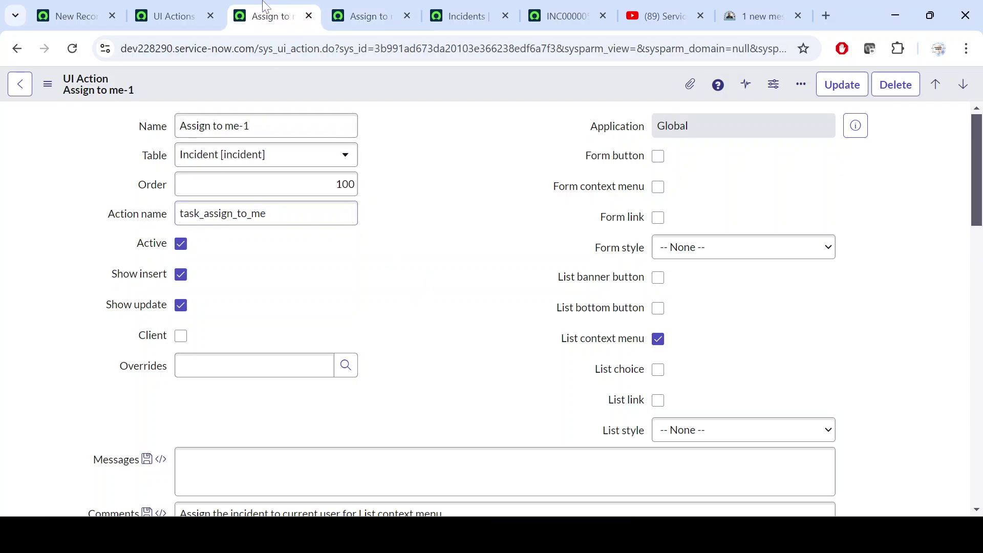
{"action": "left_click", "coordinate": [367, 16]}
{"action": "key", "text": "Tab"}
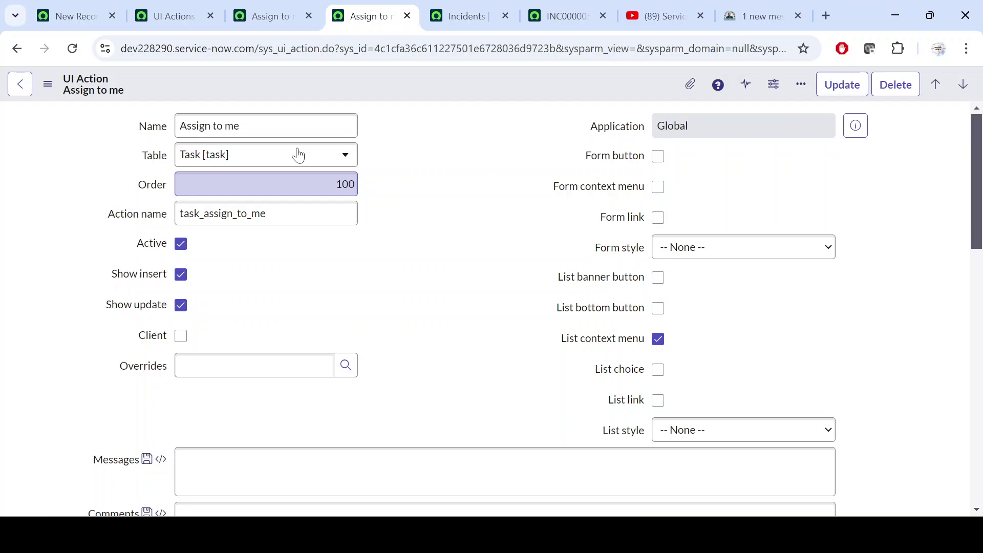
- Set the Incident UI Action's Action name to task_assign_to_me1 and save the record
{"action": "left_click", "coordinate": [277, 16]}
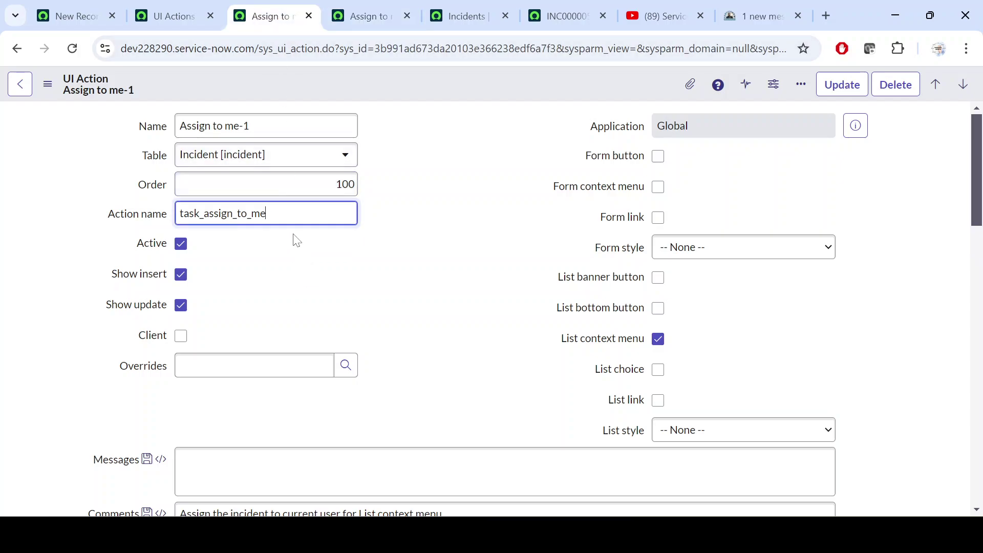
{"action": "key", "text": "ctrl+a"}
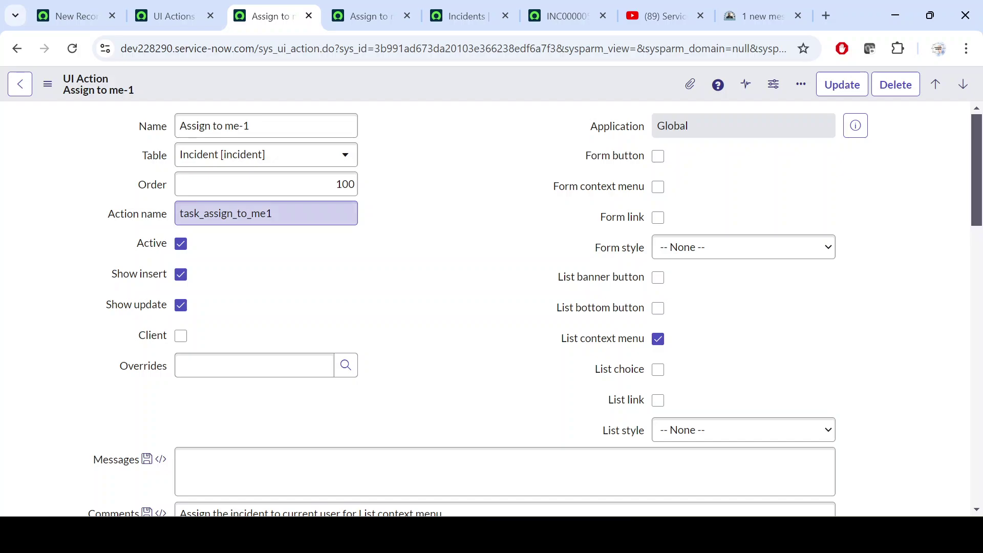
{"action": "key", "text": "ctrl+a"}
{"action": "left_click", "coordinate": [455, 256]}
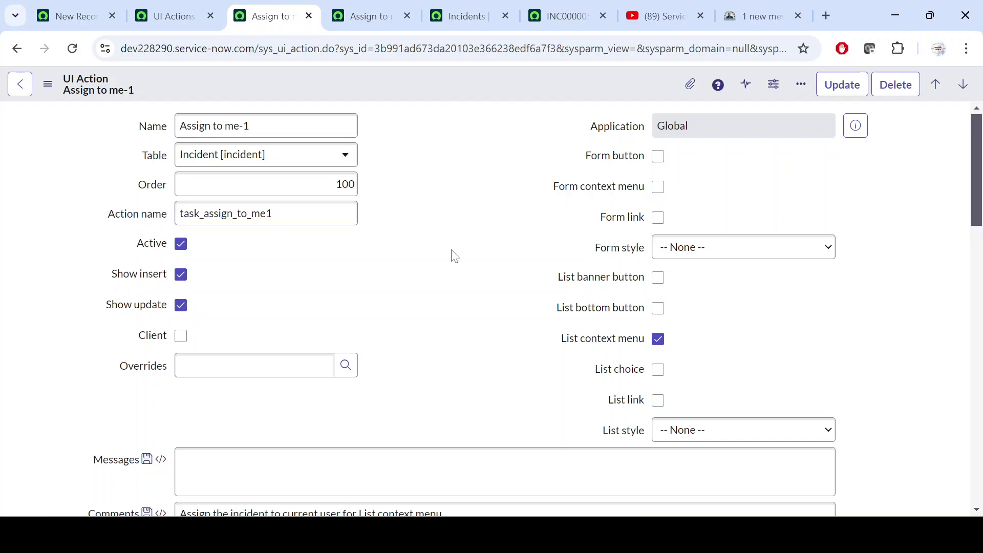
{"action": "right_click", "coordinate": [457, 87]}
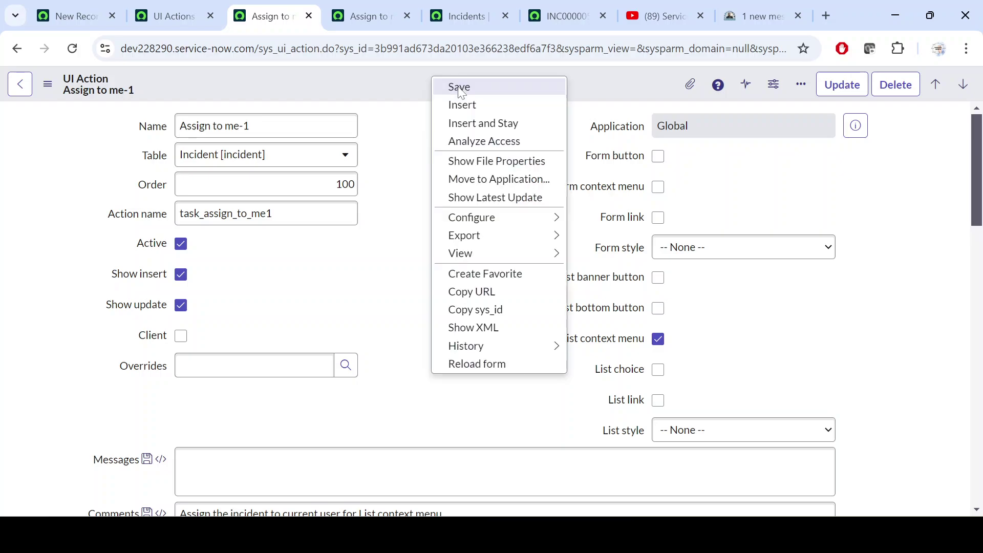
{"action": "left_click", "coordinate": [477, 364]}
- Reload the incident list and check its row context menu for the Task and Incident assignment actions
{"action": "left_click", "coordinate": [374, 19]}
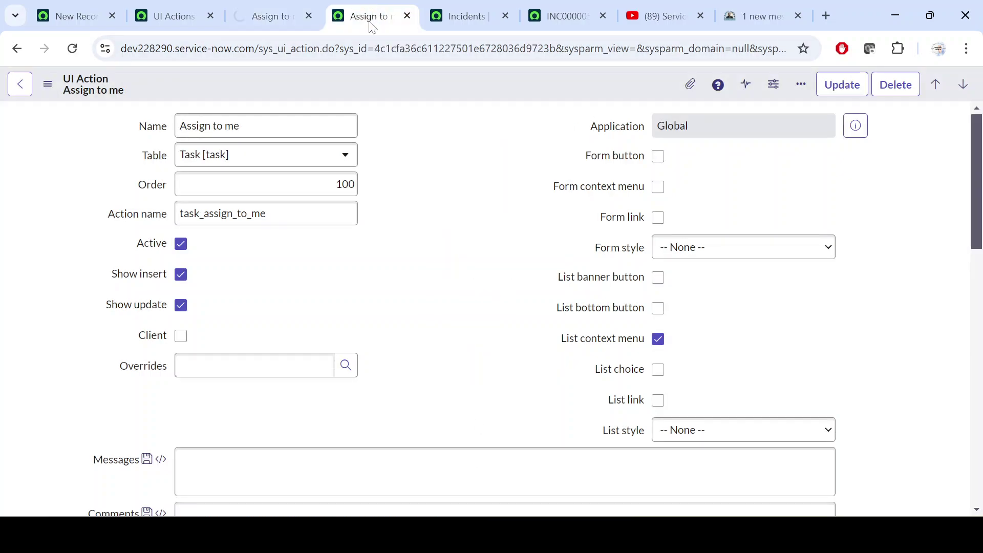
{"action": "left_click", "coordinate": [569, 8]}
{"action": "left_click", "coordinate": [467, 7]}
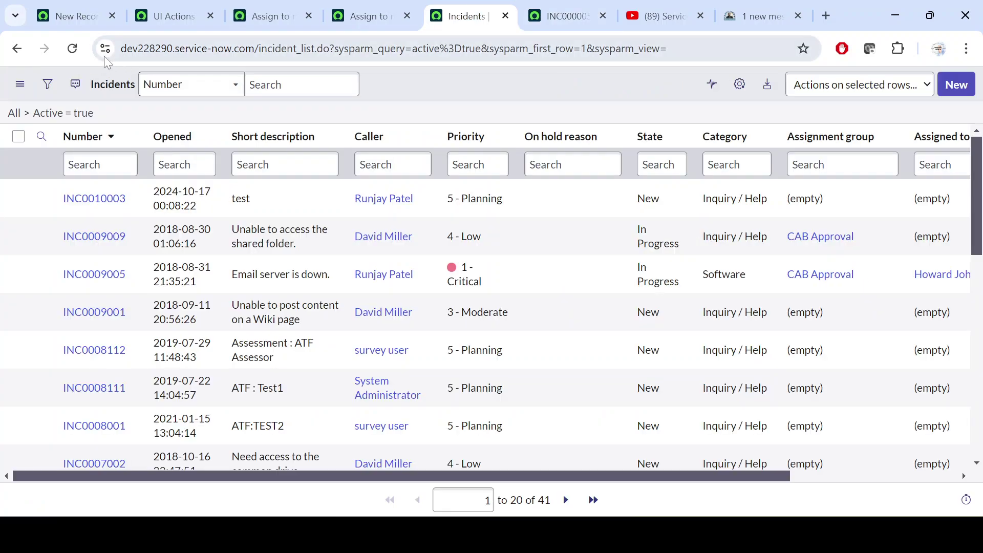
{"action": "left_click", "coordinate": [76, 51]}
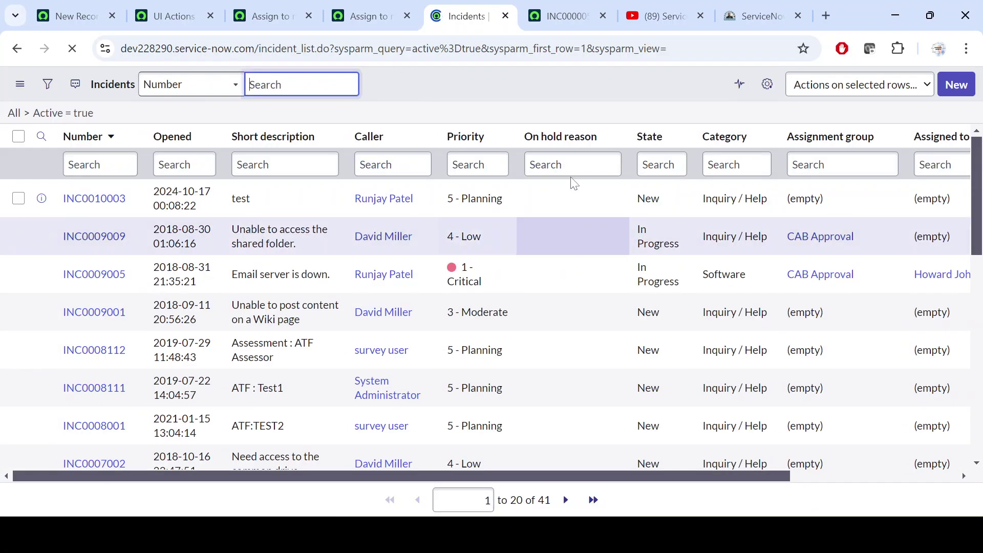
{"action": "right_click", "coordinate": [563, 192]}
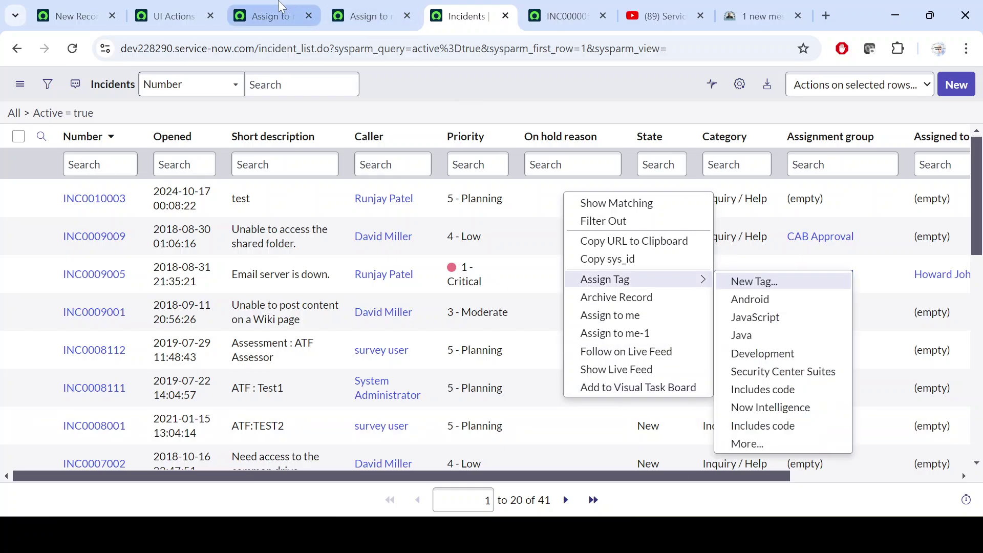
- Restore the Incident UI Action's Action name to task_assign_to_me and save the record
{"action": "left_click", "coordinate": [282, 14]}
{"action": "key", "text": "Tab"}
{"action": "key", "text": "Tab"}
{"action": "key", "text": "Tab"}
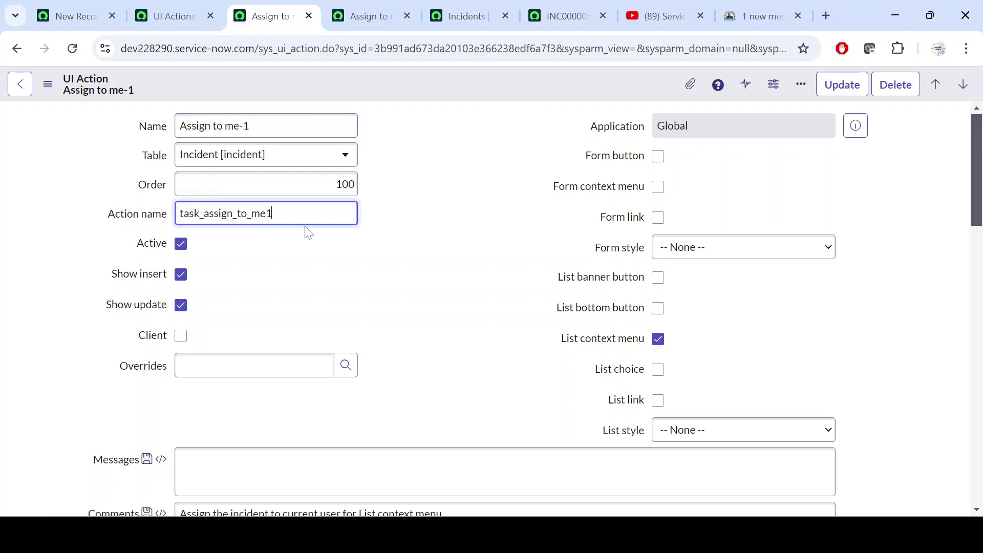
{"action": "key", "text": "BackSpace"}
{"action": "right_click", "coordinate": [449, 82]}
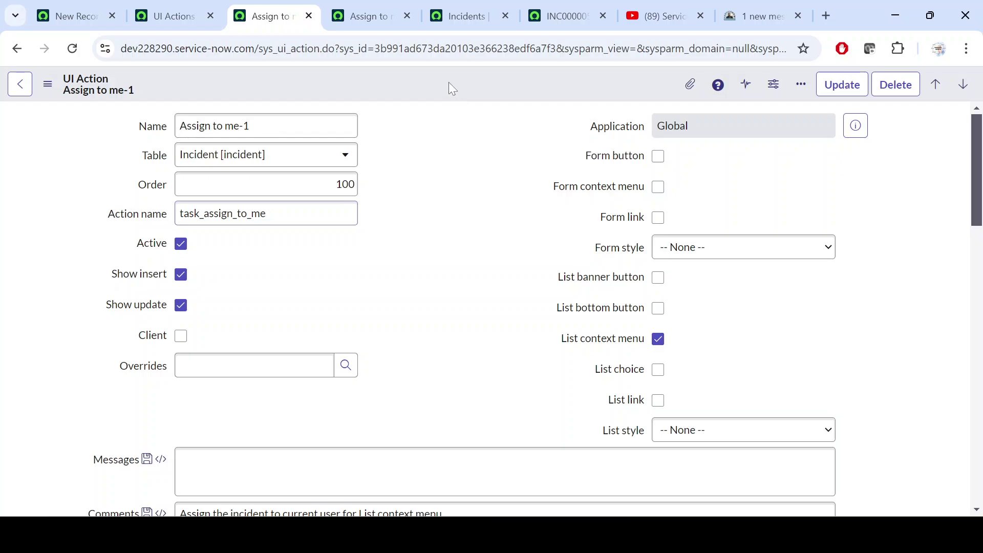
{"action": "left_click", "coordinate": [476, 94]}
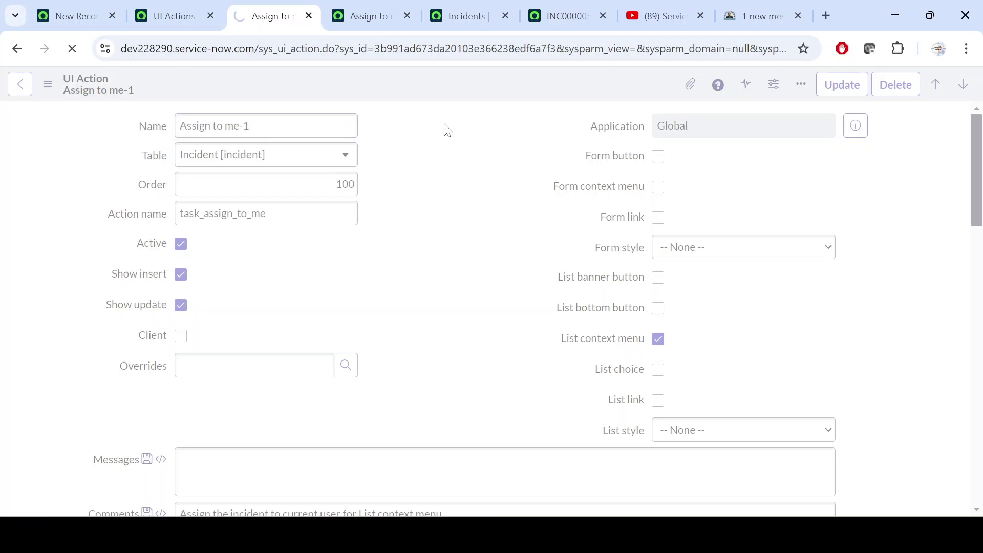
- Reload the incident list again and recheck the context menu of INC0010003 for both Assign to me actions
{"action": "key", "text": "ctrl+Tab"}
{"action": "key", "text": "ctrl+Tab"}
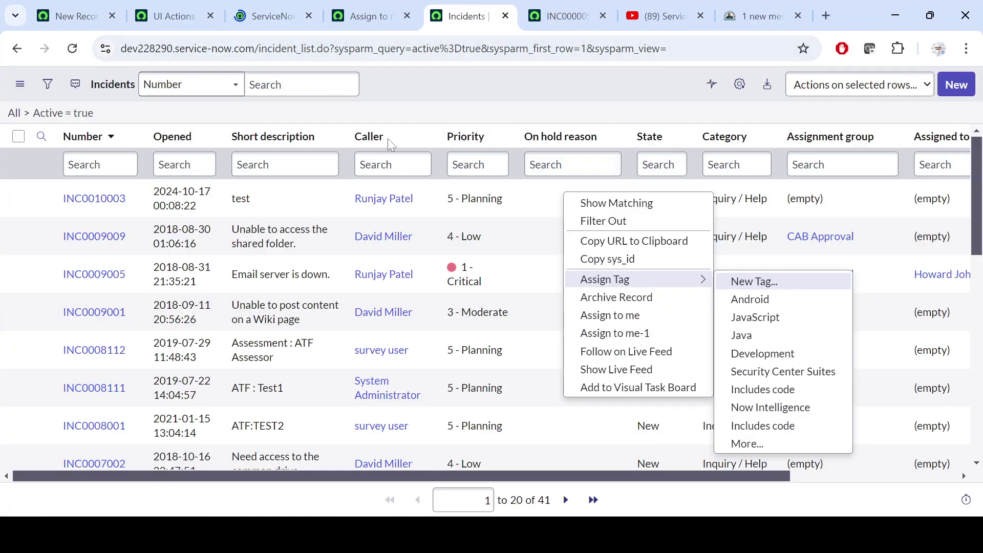
{"action": "left_click", "coordinate": [546, 200]}
{"action": "right_click", "coordinate": [546, 201]}
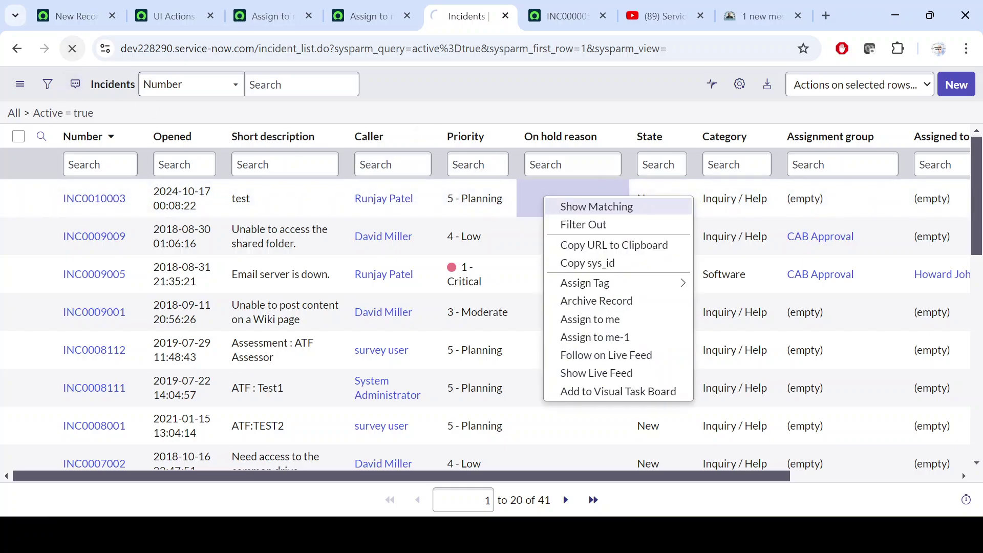
{"action": "left_click", "coordinate": [545, 201]}
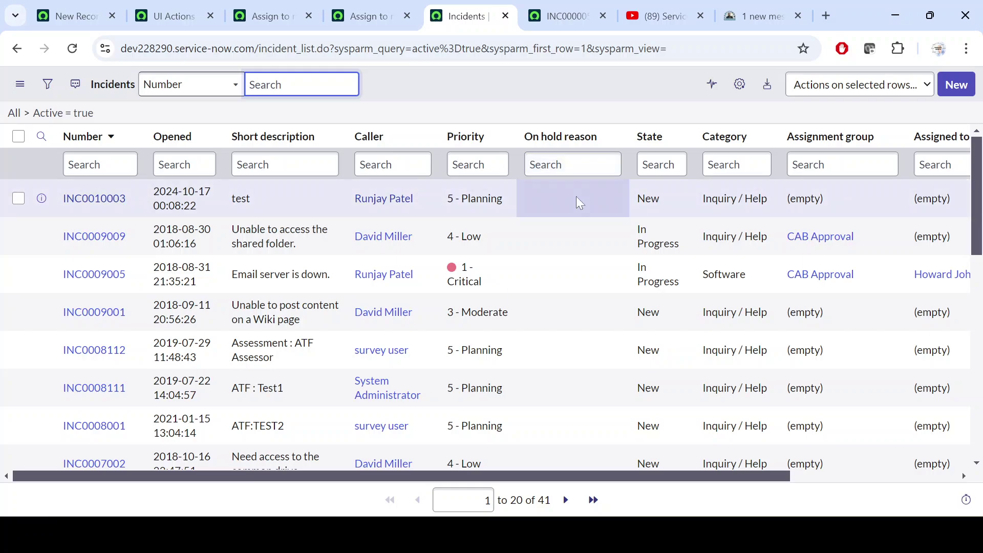
{"action": "right_click", "coordinate": [577, 197]}
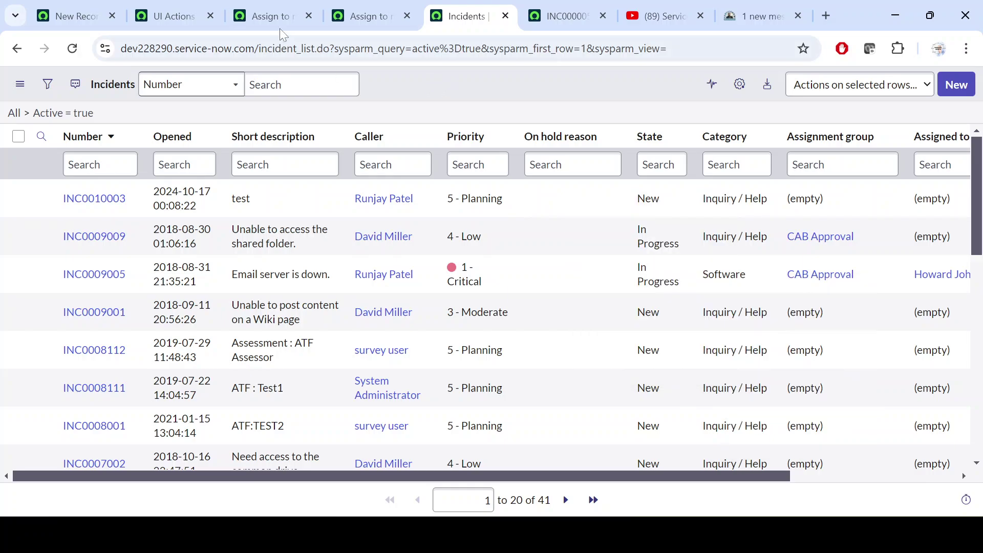
- Review the Incident UI Action's Action name, the INC0000053 form's actions and the incident list
{"action": "left_click", "coordinate": [263, 16]}
{"action": "left_click", "coordinate": [266, 214]}
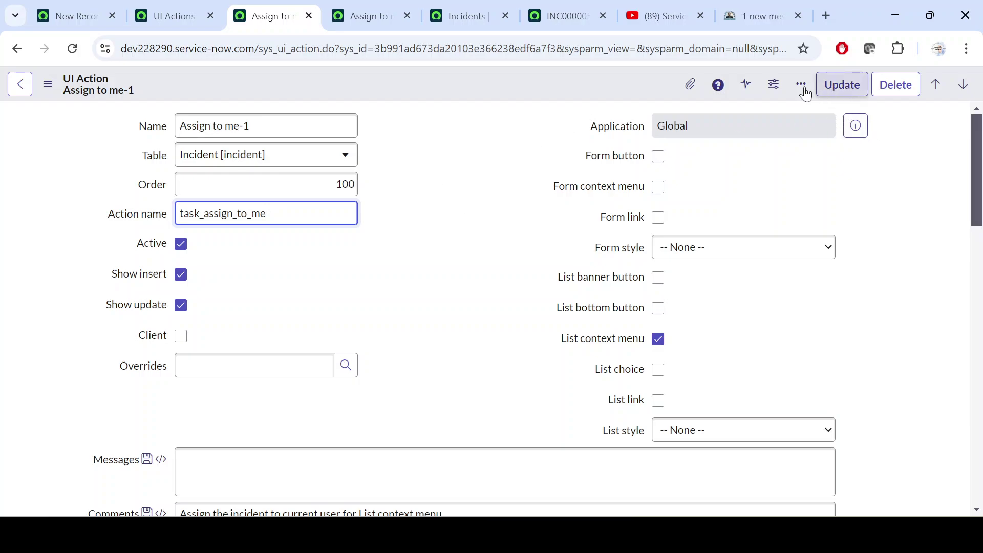
{"action": "left_click", "coordinate": [564, 9]}
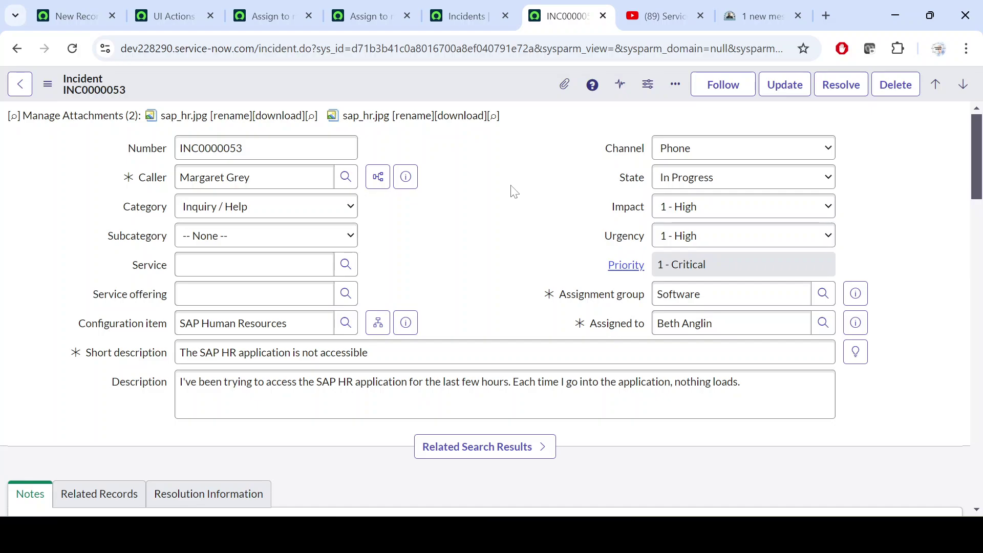
{"action": "left_click", "coordinate": [480, 19]}
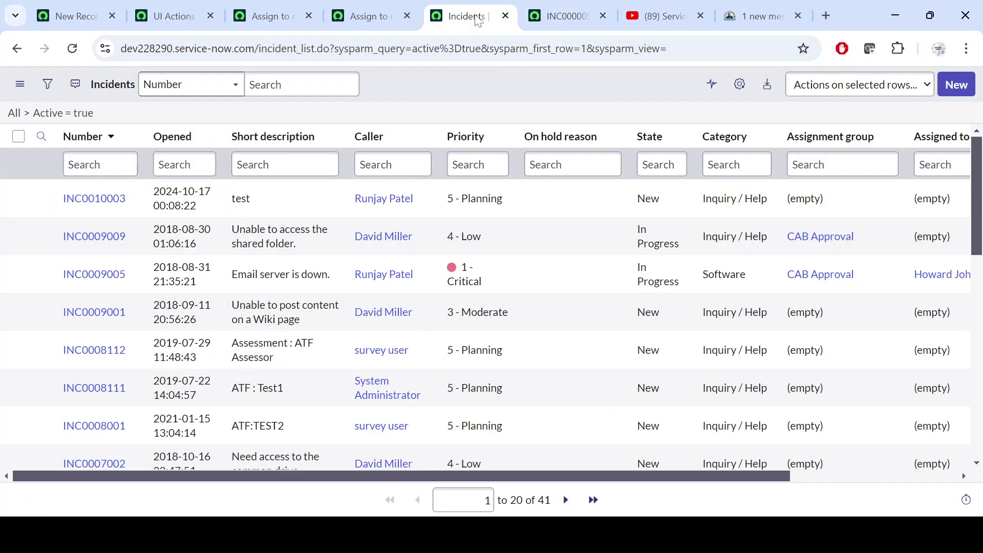
{"action": "left_click", "coordinate": [350, 18]}
{"action": "left_click", "coordinate": [265, 11]}
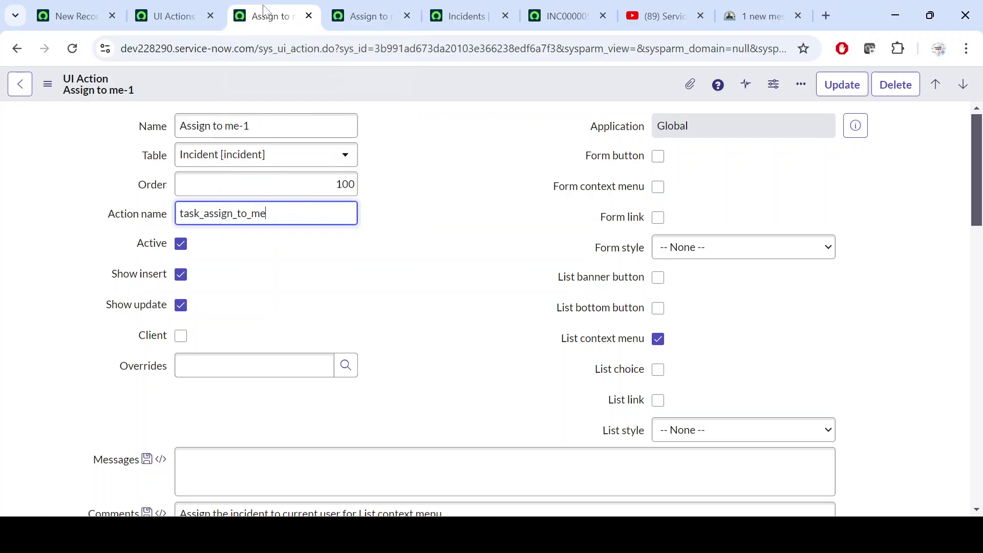
- Enable the Form button option on the Incident Assign to me-1 UI Action and save the record
{"action": "left_click", "coordinate": [445, 187]}
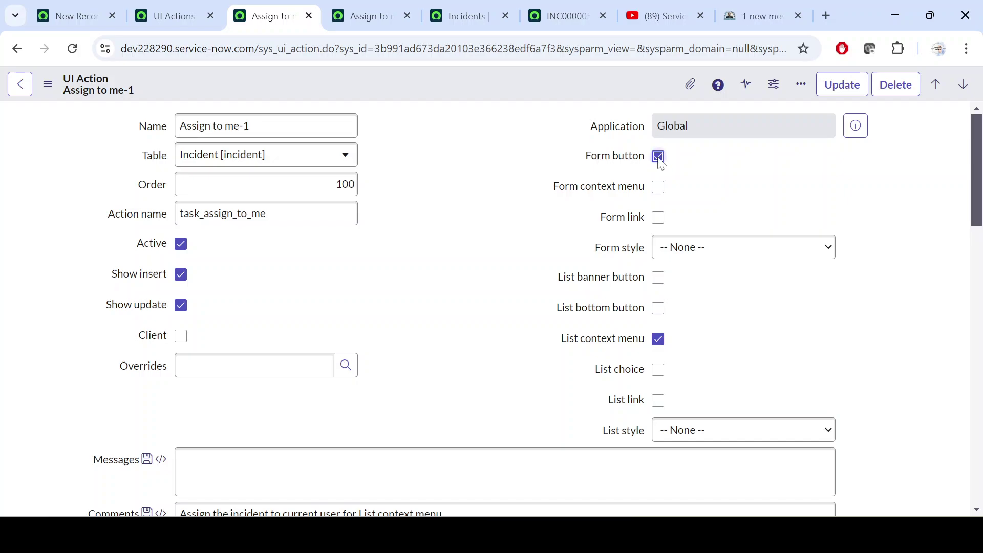
{"action": "left_click", "coordinate": [556, 15]}
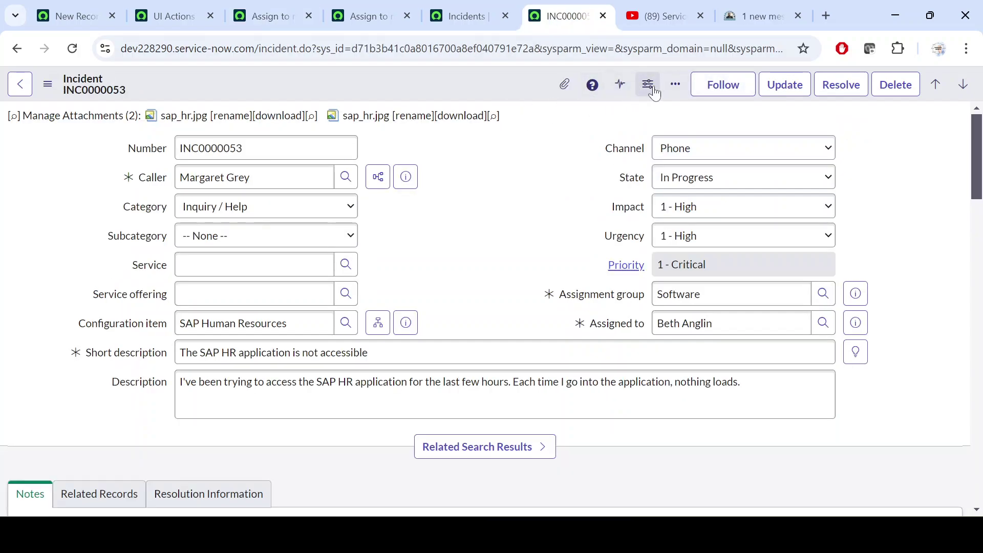
{"action": "left_click", "coordinate": [316, 11]}
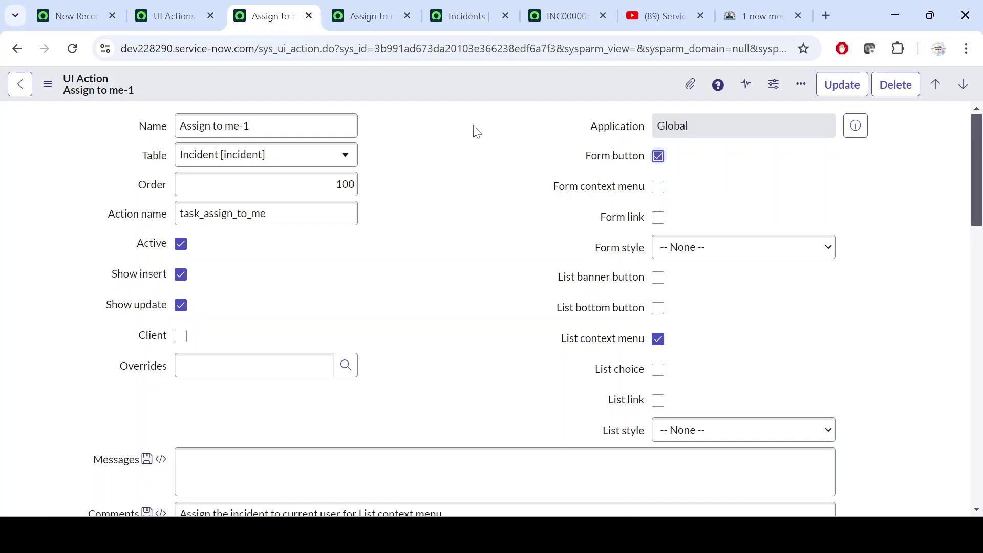
{"action": "right_click", "coordinate": [465, 78]}
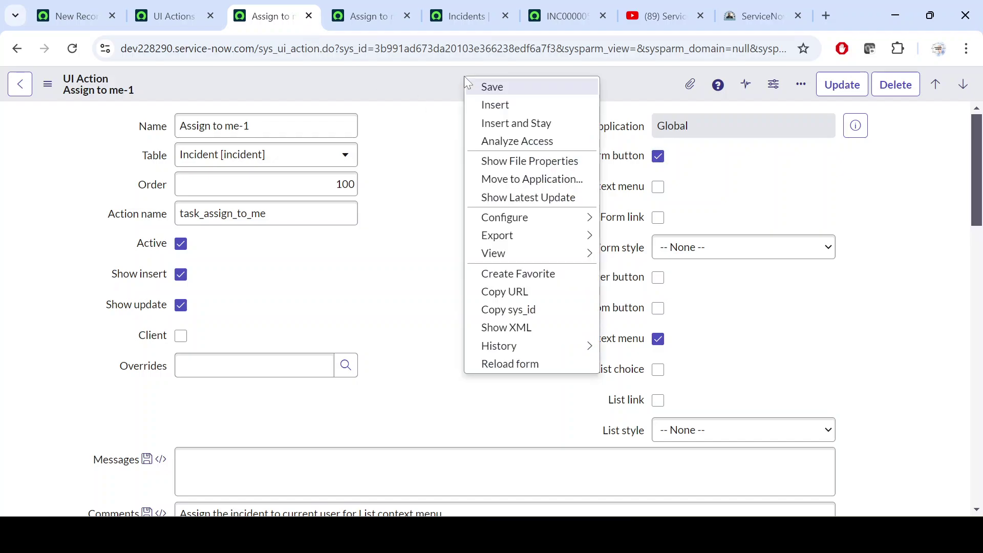
{"action": "left_click", "coordinate": [494, 88]}
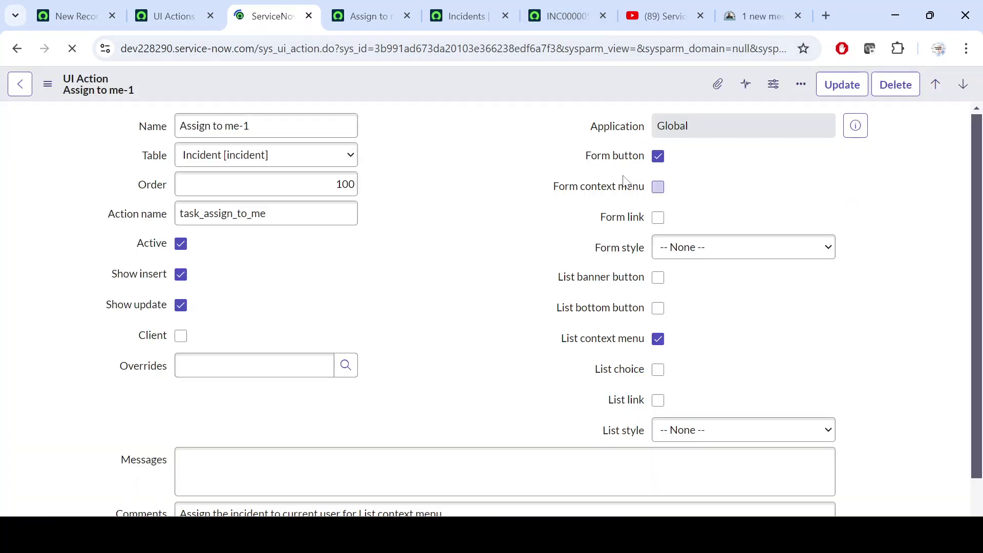
- Reload the INC0000053 incident form and check its header for the Assign to me-1 action
{"action": "left_click", "coordinate": [566, 9]}
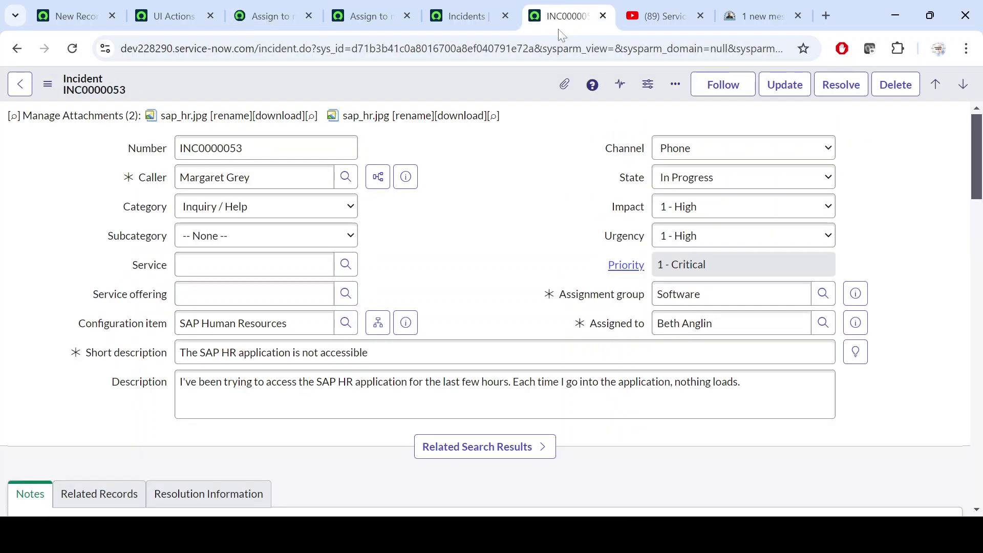
{"action": "left_click", "coordinate": [72, 49]}
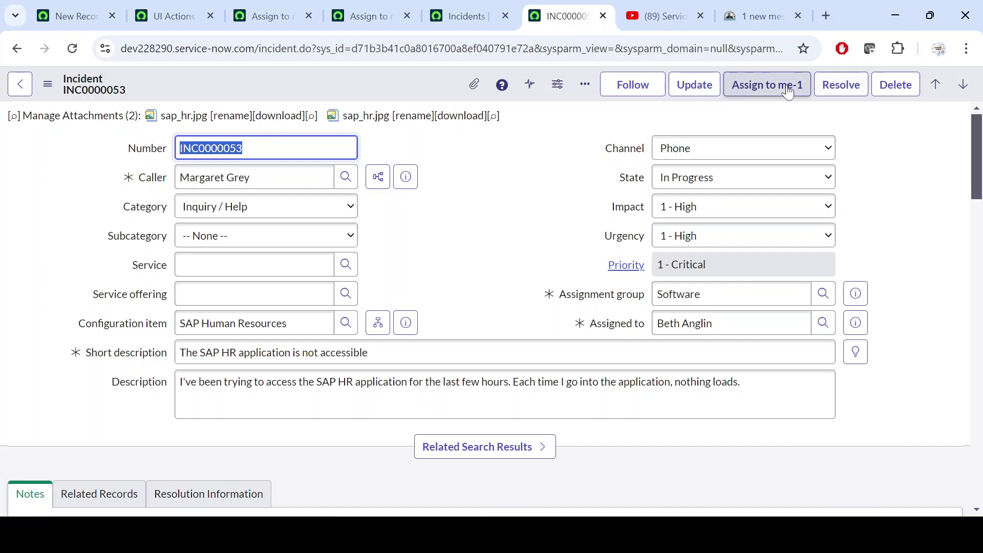
- On the Incident Assign to me-1 UI Action, enable Form context menu, clear Form button and save the record
{"action": "left_click", "coordinate": [461, 15]}
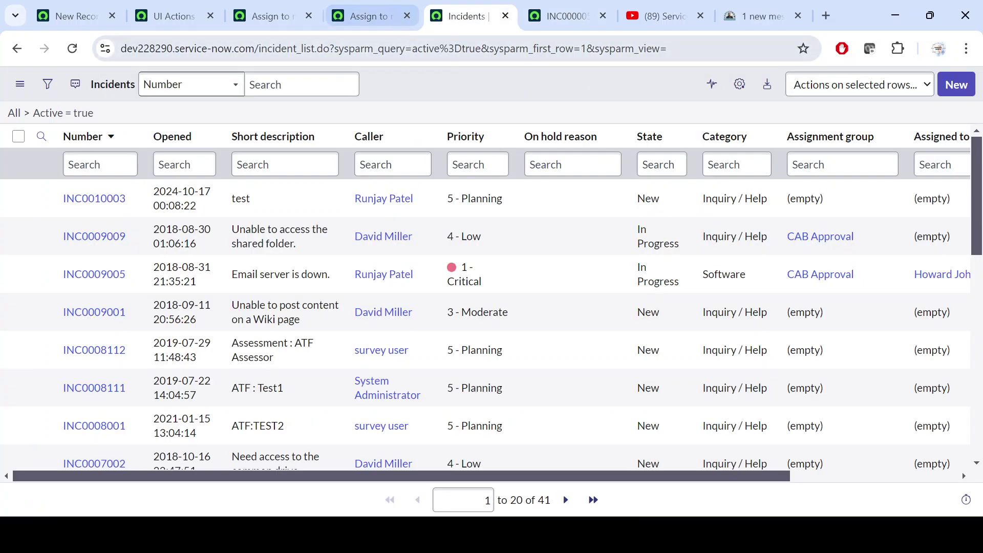
{"action": "left_click", "coordinate": [285, 14]}
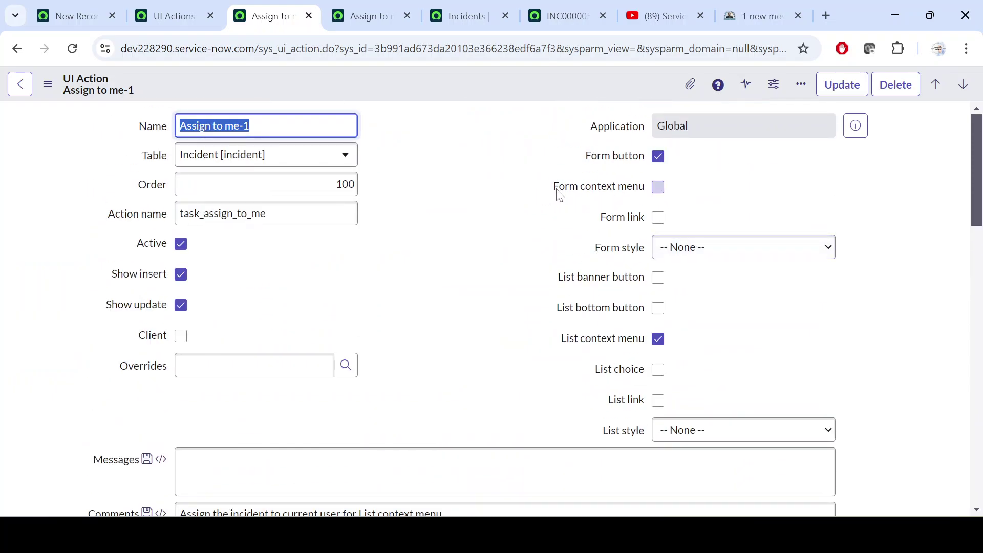
{"action": "left_click", "coordinate": [659, 188]}
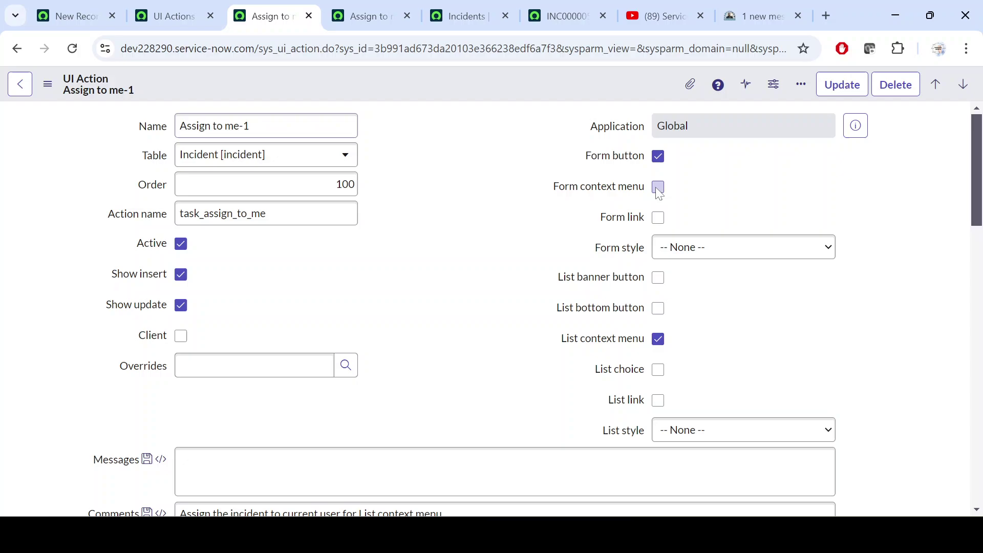
{"action": "left_click", "coordinate": [658, 156]}
{"action": "right_click", "coordinate": [537, 87]}
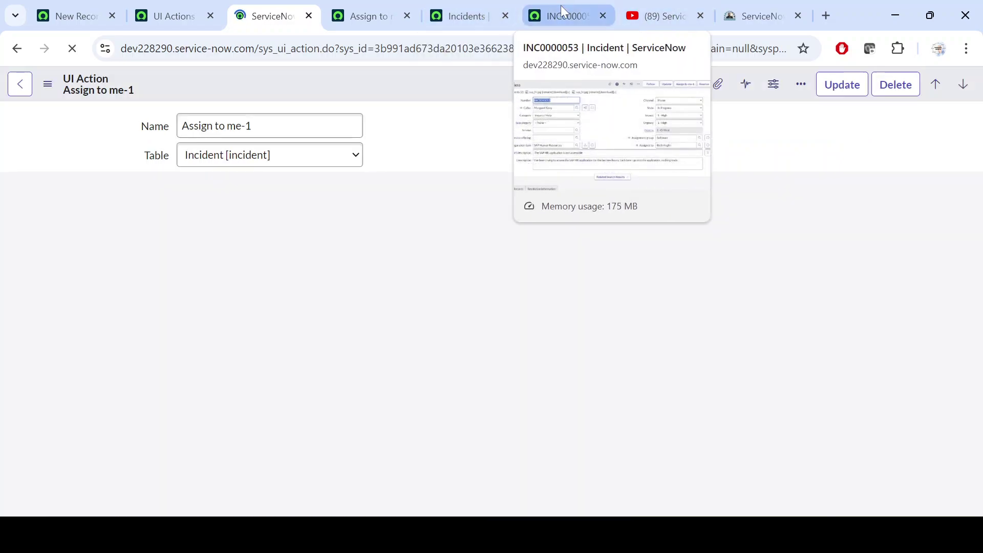
- Reload the INC0000053 incident form and check its header context menu for the Assign to me-1 action
{"action": "left_click", "coordinate": [561, 6]}
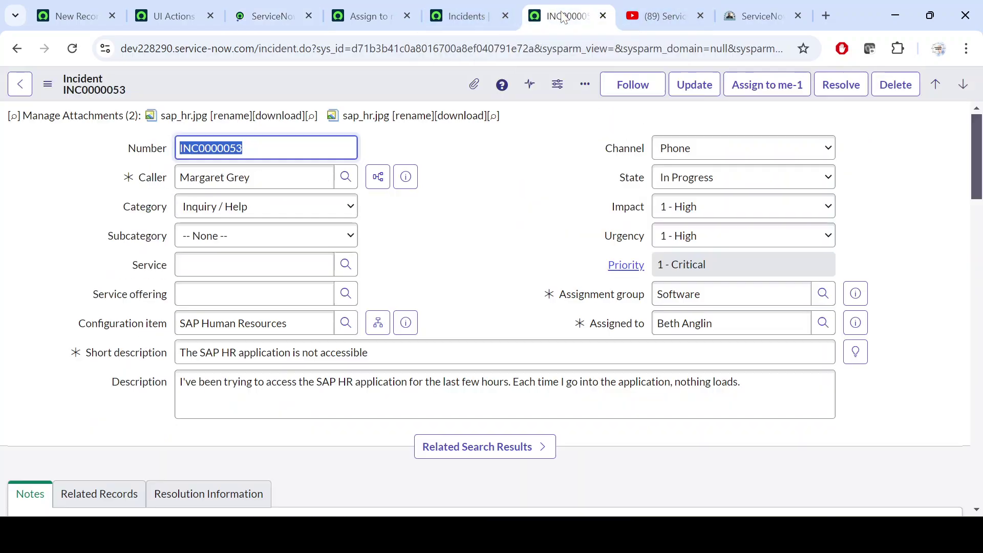
{"action": "left_click", "coordinate": [73, 48]}
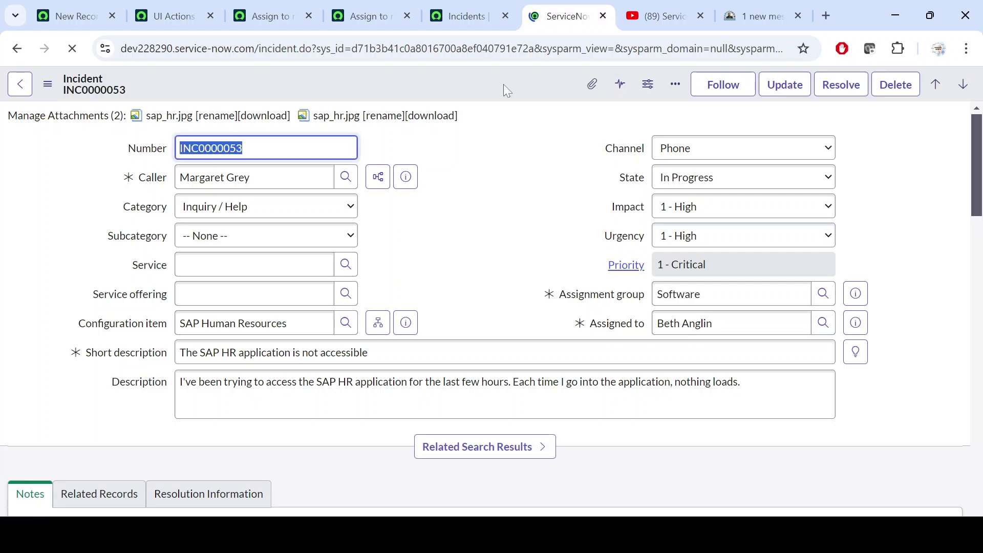
{"action": "right_click", "coordinate": [504, 88]}
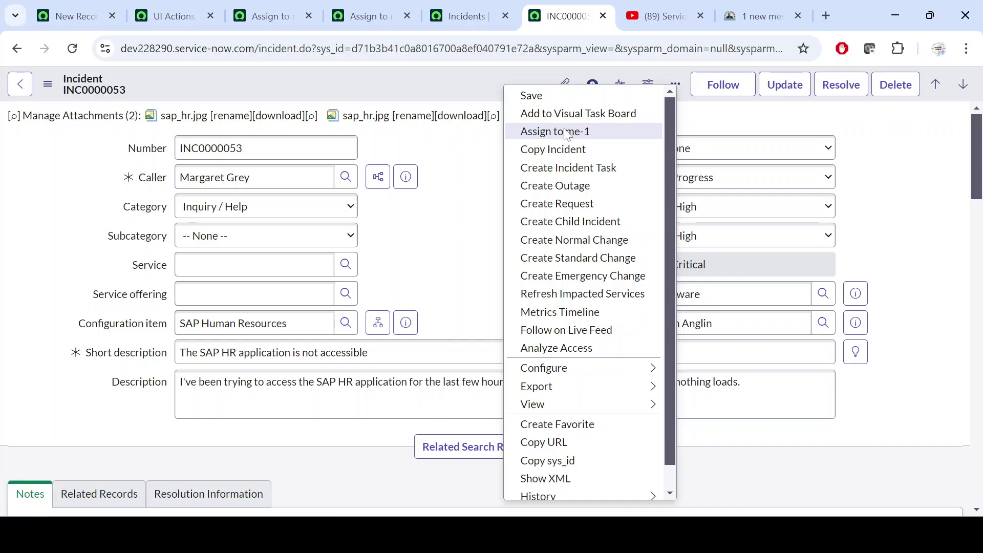
- Check the row context menu of INC0010003 in the incident list, and return to the INC0000053 form
{"action": "left_click", "coordinate": [464, 16]}
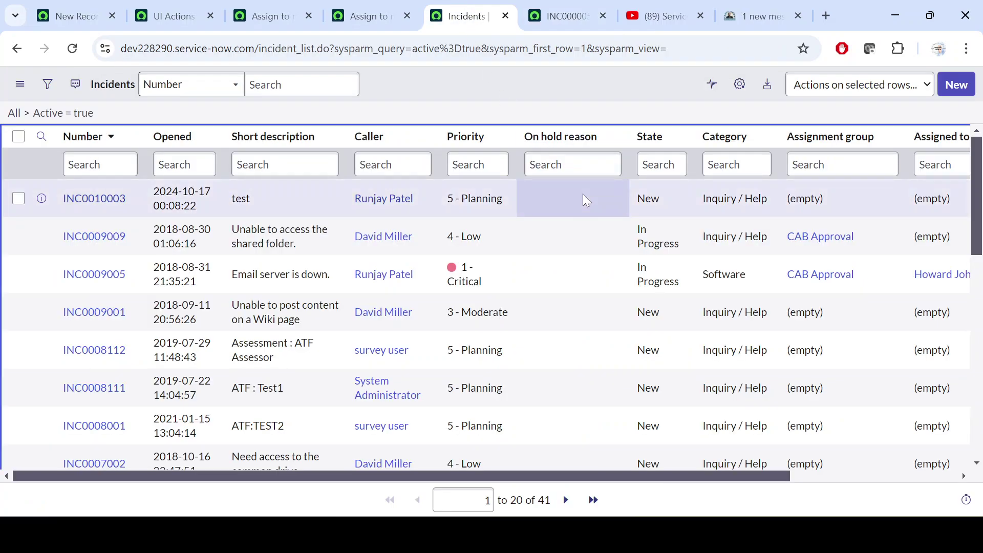
{"action": "right_click", "coordinate": [587, 200]}
{"action": "left_click", "coordinate": [635, 222]}
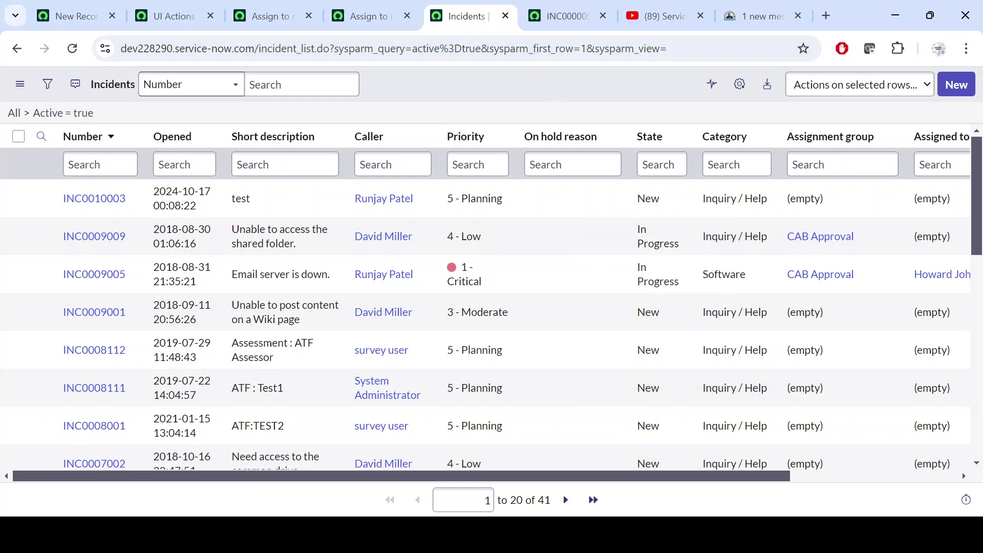
{"action": "left_click", "coordinate": [553, 13]}
- Clear Form context menu and enable Form link on the Incident Assign to me-1 UI Action, and save the record
{"action": "left_click", "coordinate": [279, 7]}
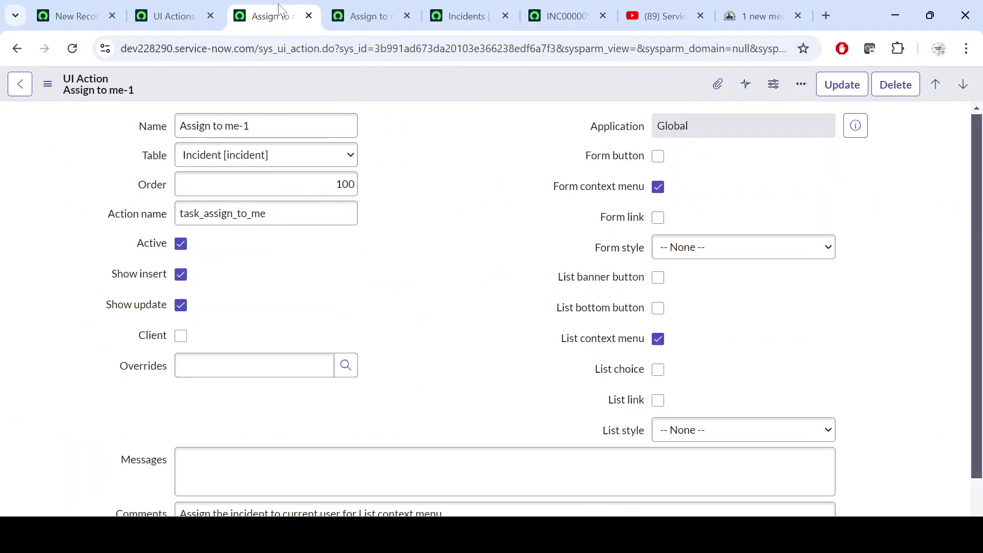
{"action": "left_click", "coordinate": [660, 189]}
{"action": "left_click", "coordinate": [660, 219]}
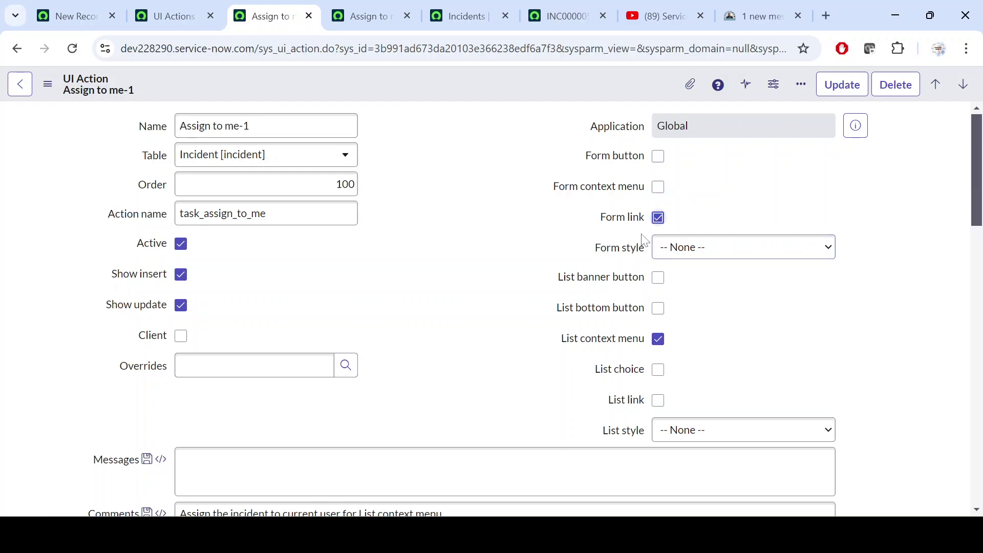
{"action": "right_click", "coordinate": [502, 84]}
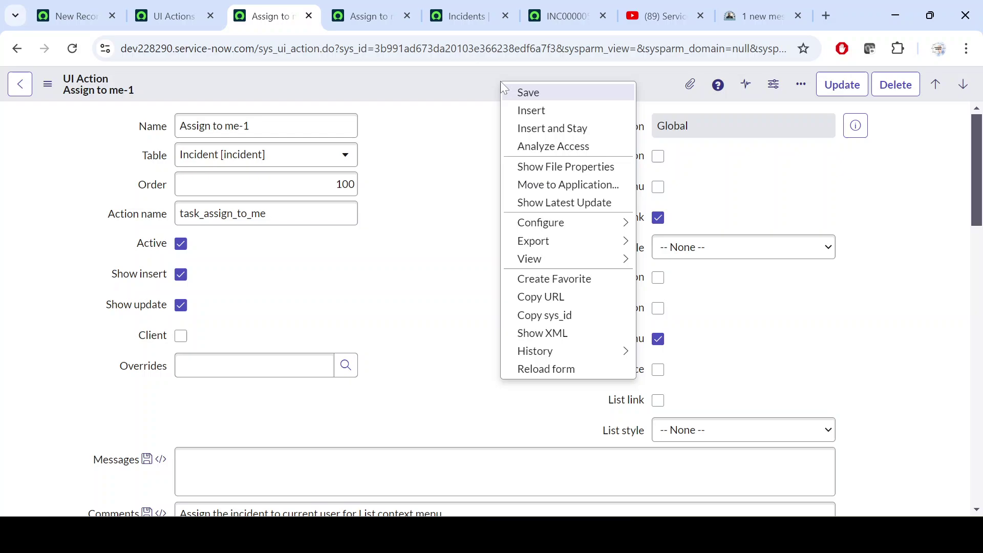
{"action": "left_click", "coordinate": [529, 97]}
- Reload the INC0000053 incident form and check its Related Links for the Assign to me-1 action
{"action": "left_click", "coordinate": [584, 7]}
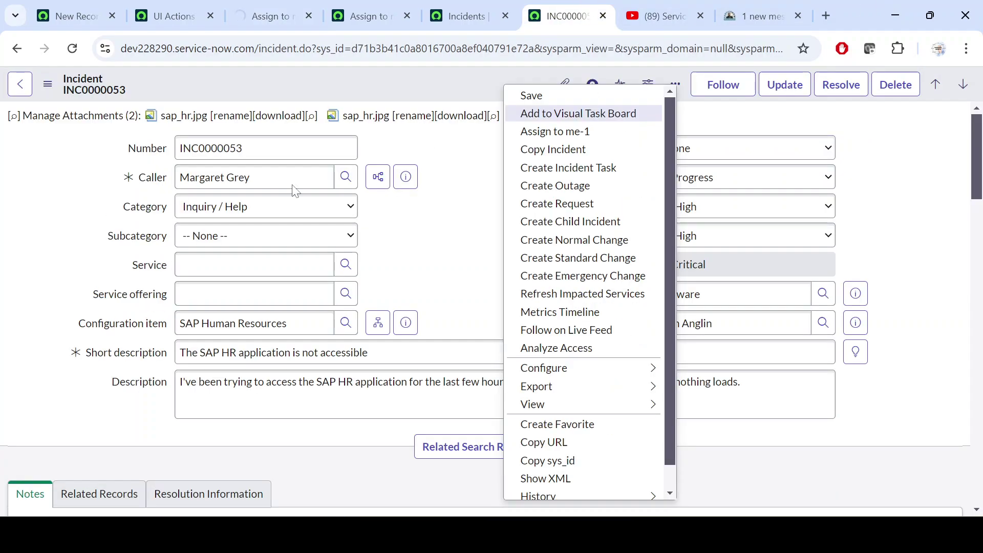
{"action": "scroll", "coordinate": [94, 328], "scroll_direction": "down", "scroll_amount": 10}
{"action": "scroll", "coordinate": [98, 336], "scroll_direction": "down", "scroll_amount": 15}
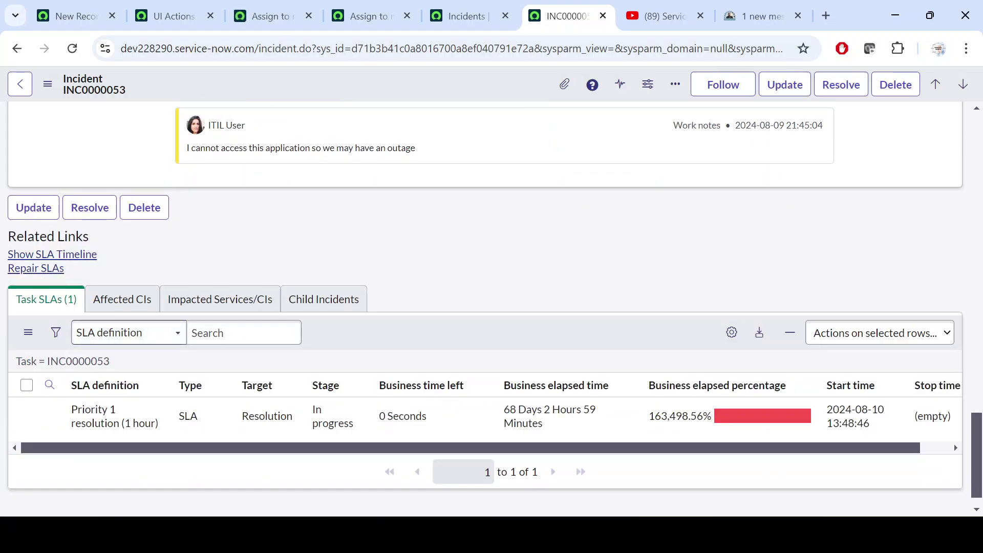
{"action": "left_click", "coordinate": [72, 49]}
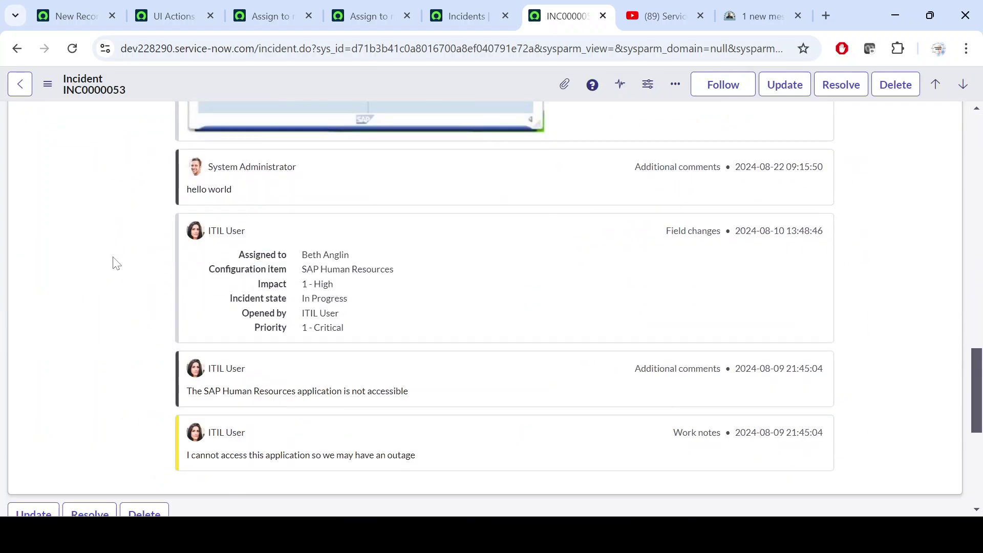
{"action": "scroll", "coordinate": [117, 264], "scroll_direction": "down", "scroll_amount": 7}
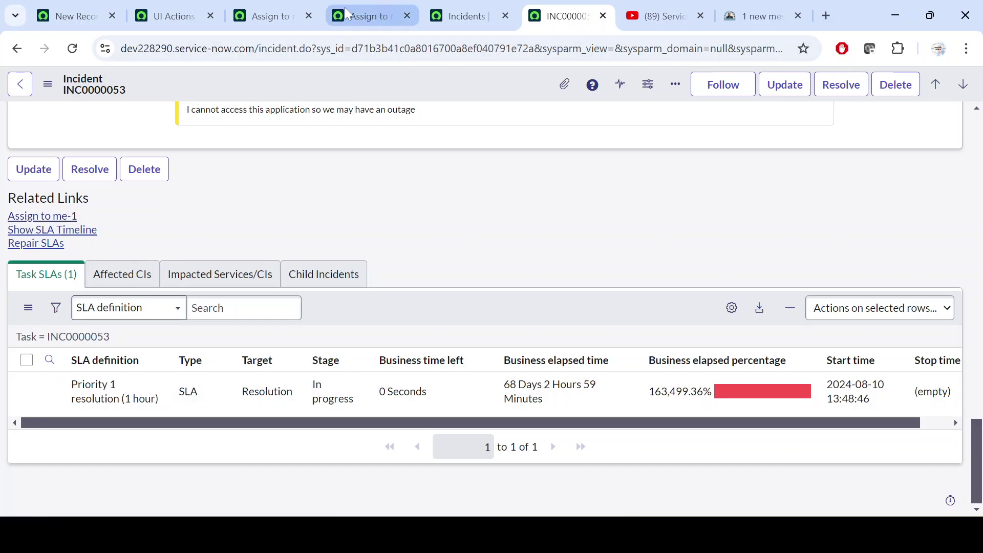
- Clear the Form link option on the Assign to me-1 UI Action and review the available Form style choices
{"action": "left_click", "coordinate": [269, 8]}
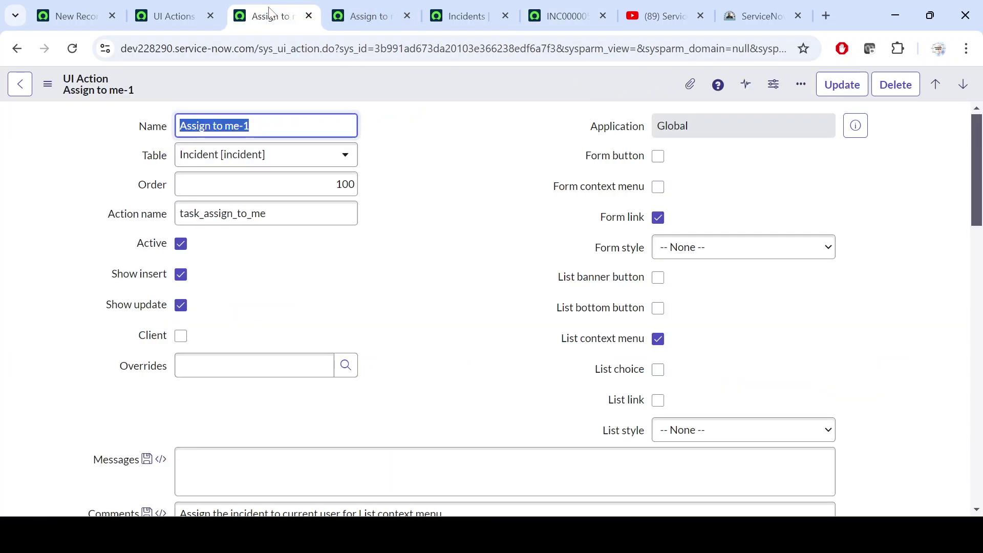
{"action": "left_click", "coordinate": [659, 218]}
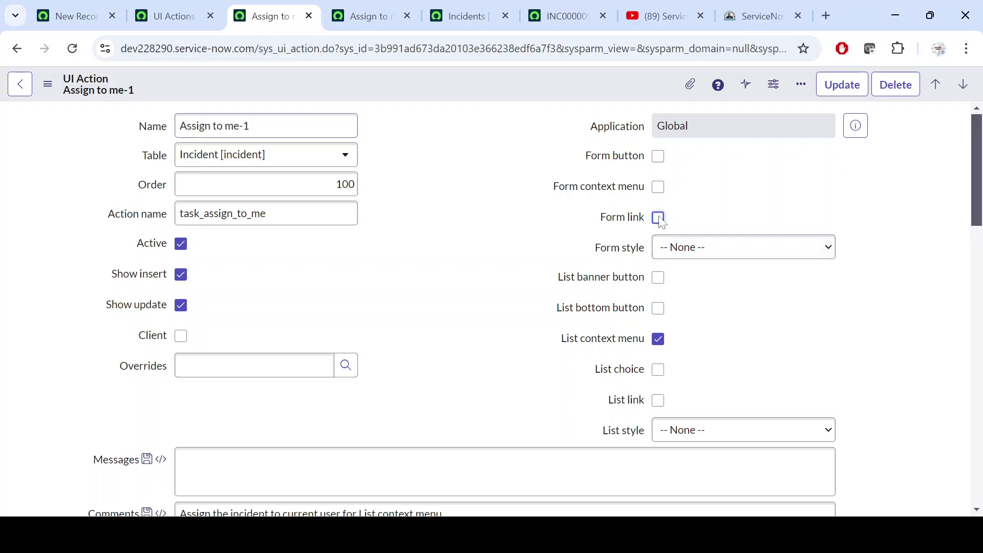
{"action": "left_click", "coordinate": [702, 256]}
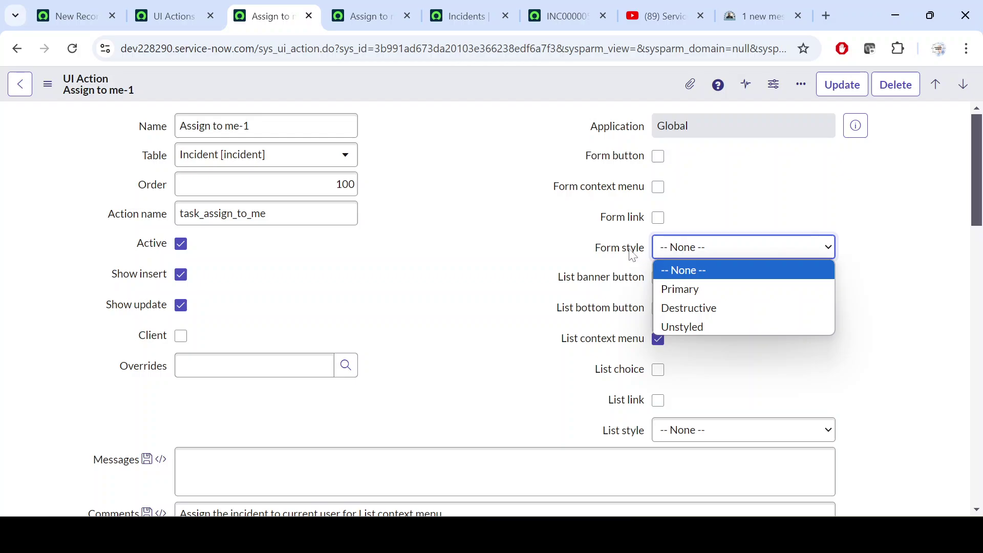
{"action": "left_click", "coordinate": [541, 238]}
- Enable the List banner button and List bottom button options on the Assign to me-1 UI Action and save the record
{"action": "mouse_move", "coordinate": [614, 255]}
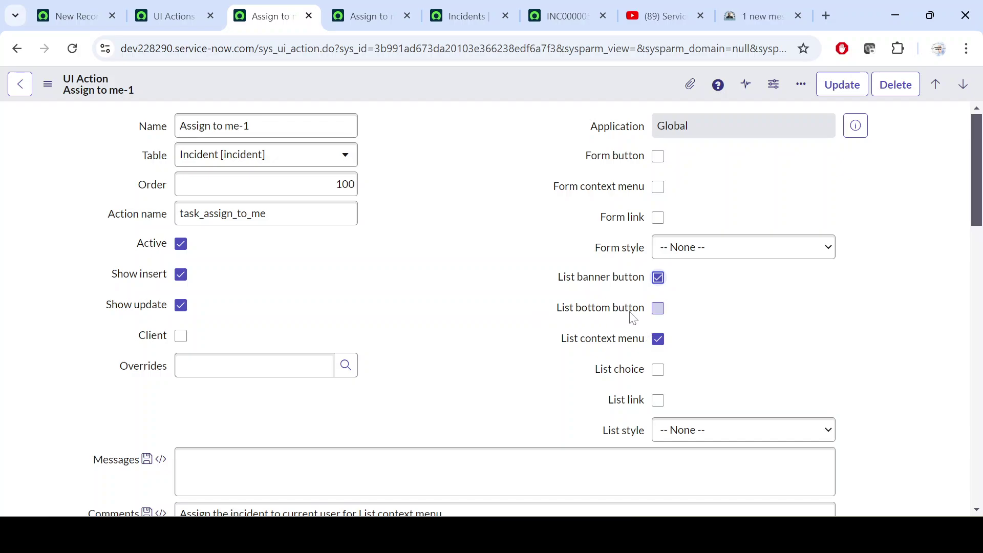
{"action": "left_click", "coordinate": [747, 314]}
{"action": "left_click", "coordinate": [459, 7]}
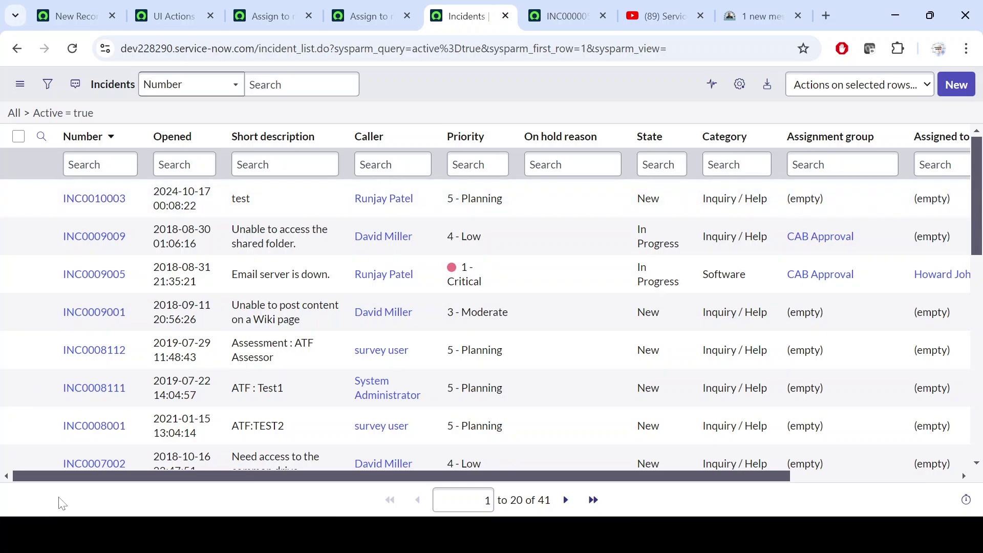
{"action": "left_click", "coordinate": [361, 3]}
{"action": "left_click", "coordinate": [274, 4]}
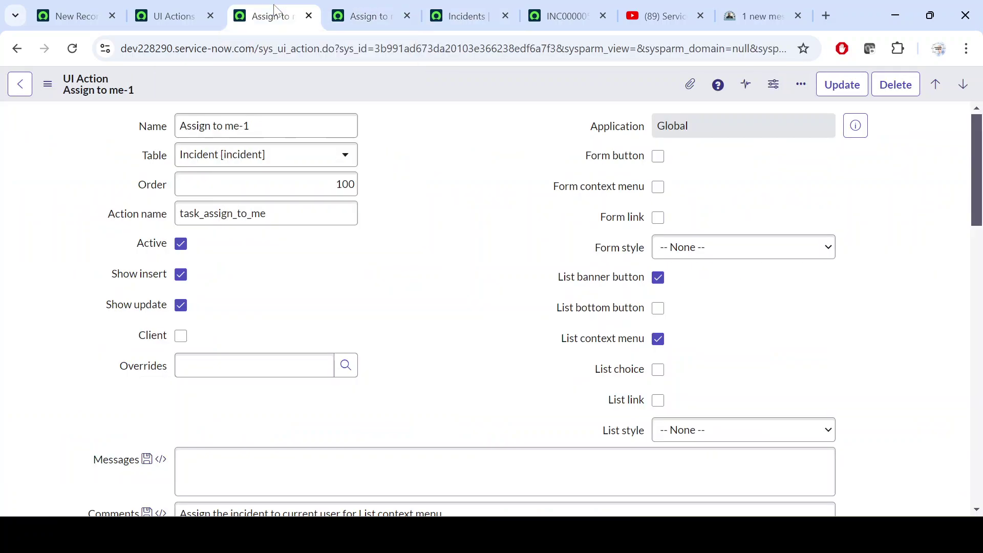
{"action": "left_click", "coordinate": [659, 308]}
{"action": "right_click", "coordinate": [481, 87]}
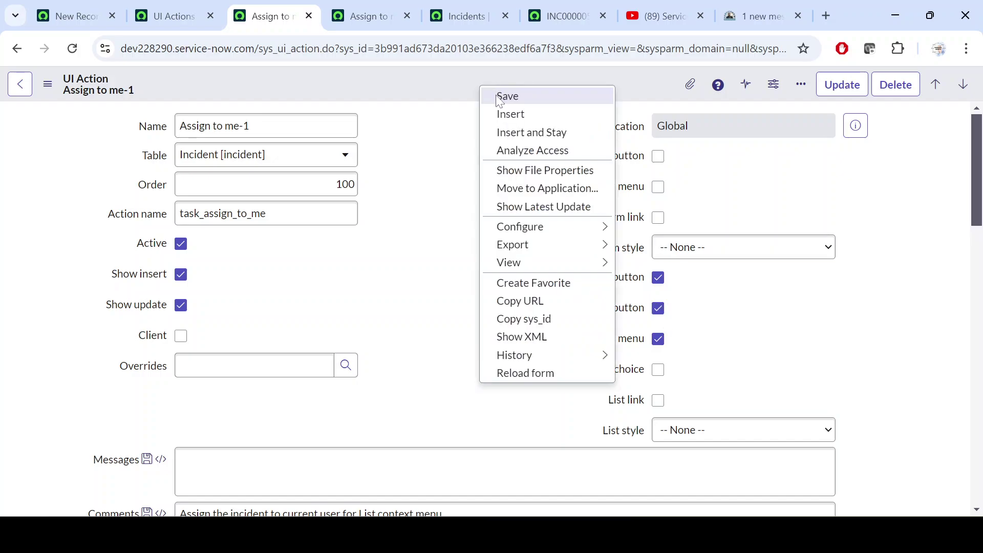
{"action": "left_click", "coordinate": [507, 96]}
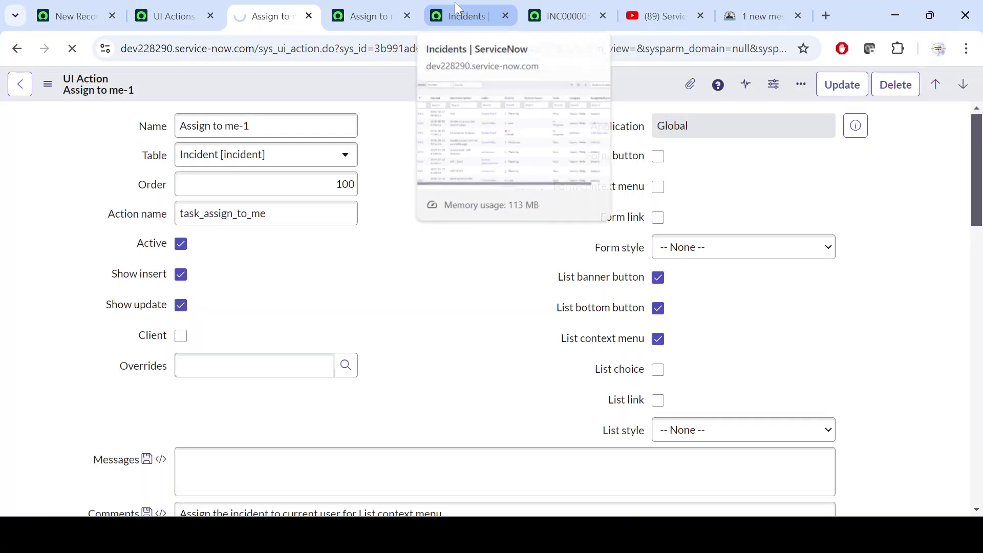
- Reload the incident list and check its banner and bottom areas for the Assign to me-1 buttons
{"action": "left_click", "coordinate": [455, 4]}
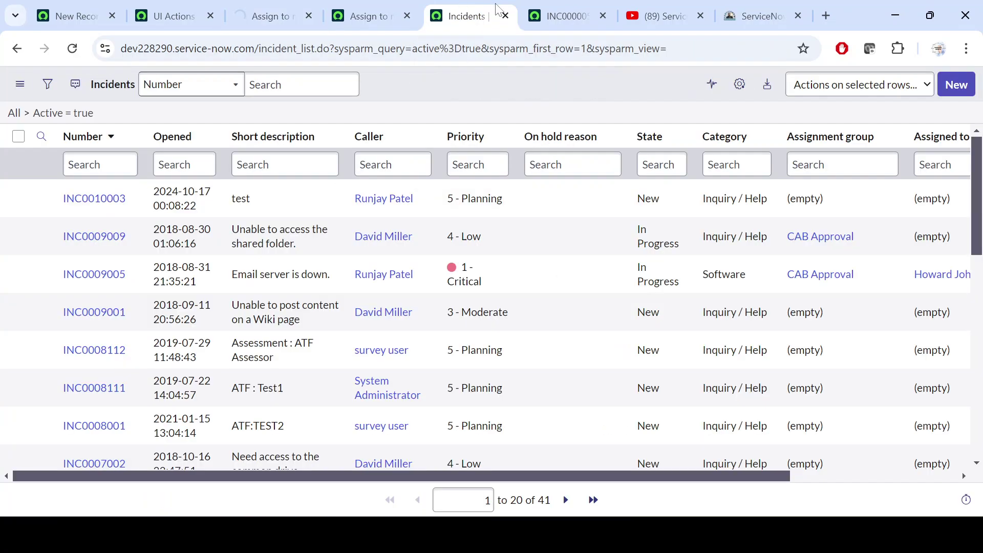
{"action": "left_click", "coordinate": [73, 51]}
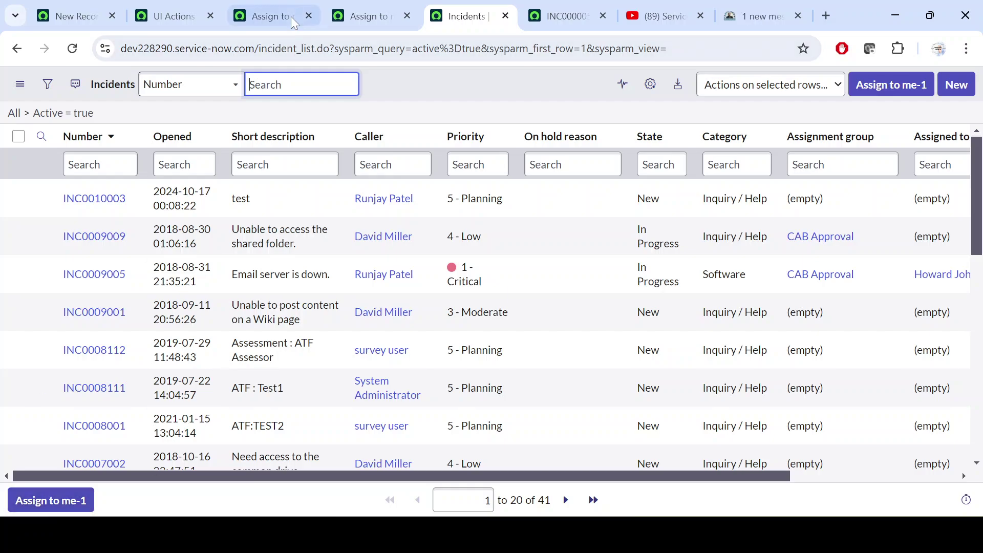
- Clear List banner button and List bottom button on the Assign to me-1 UI Action, enable List choice and save the record
{"action": "left_click", "coordinate": [270, 16]}
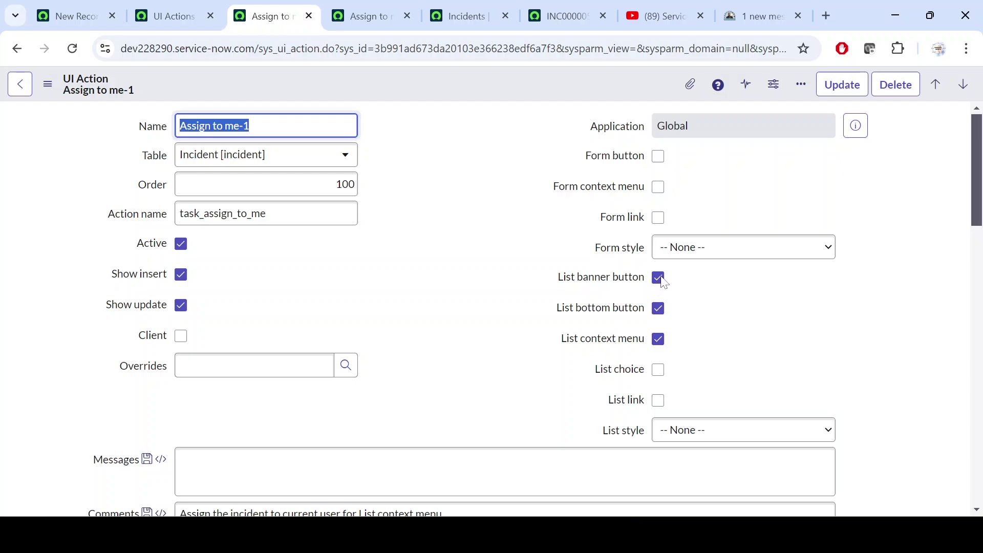
{"action": "left_click", "coordinate": [658, 277]}
{"action": "left_click", "coordinate": [659, 309]}
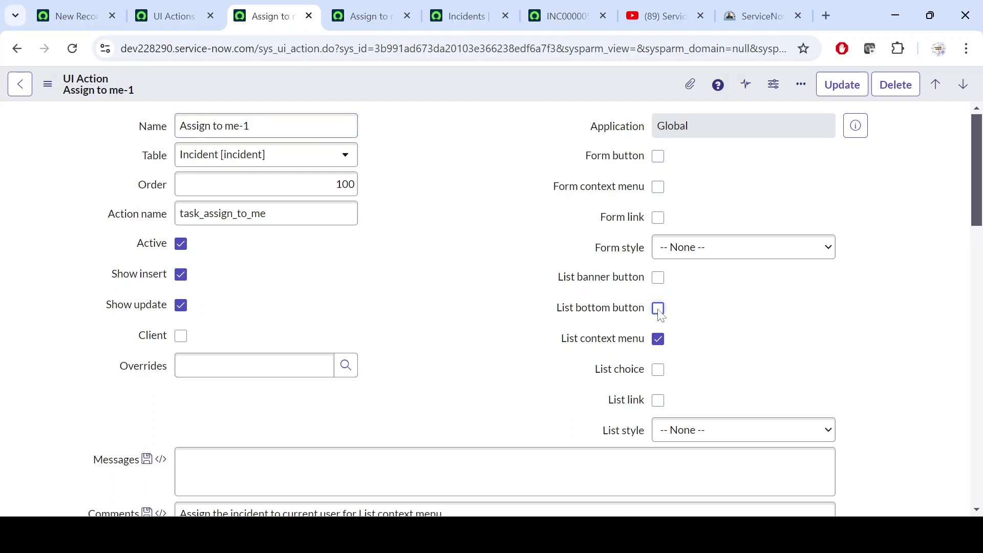
{"action": "left_click", "coordinate": [659, 370]}
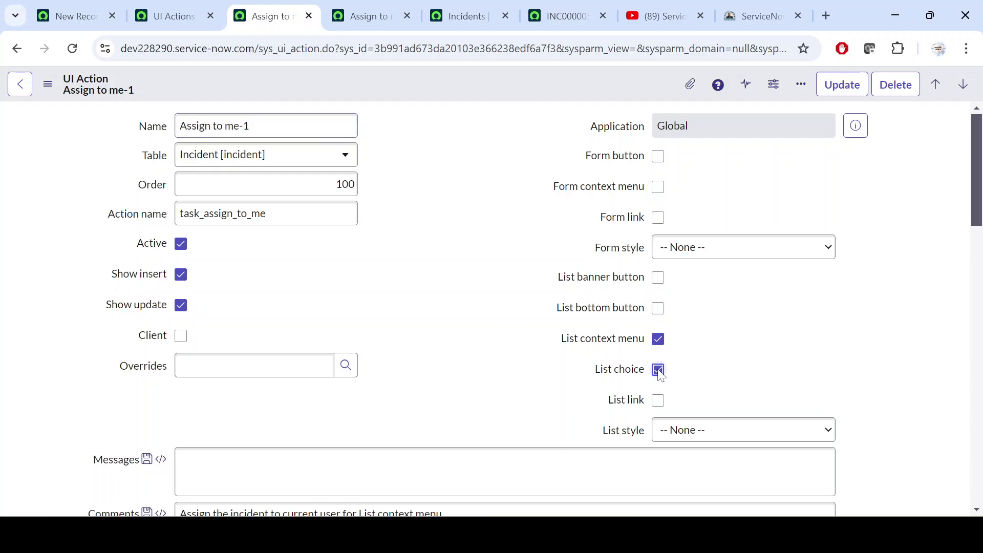
{"action": "right_click", "coordinate": [487, 98]}
{"action": "left_click", "coordinate": [505, 95]}
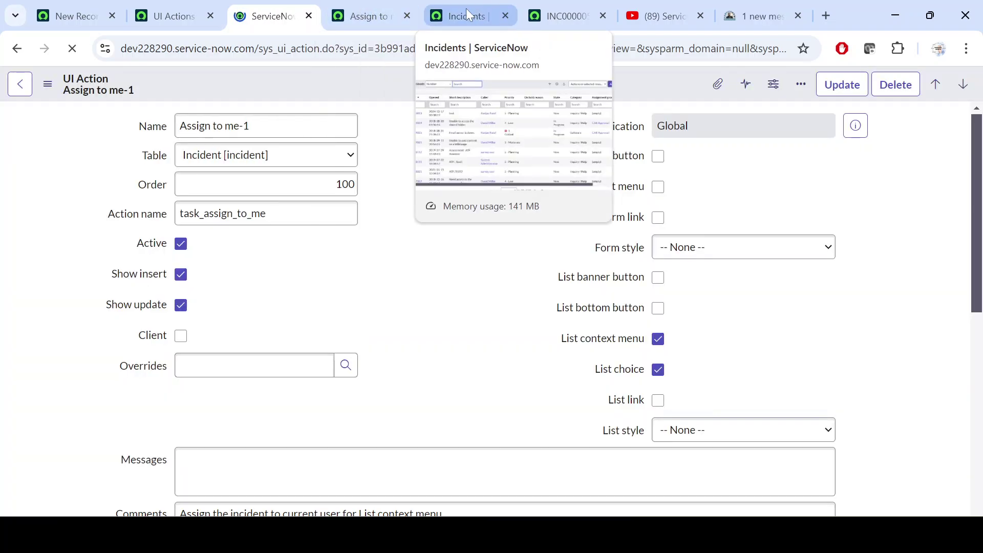
- Reload the incident list and check the selected-row actions for Assign to me-1, without a selection and with INC0010003 selected
{"action": "left_click", "coordinate": [471, 11]}
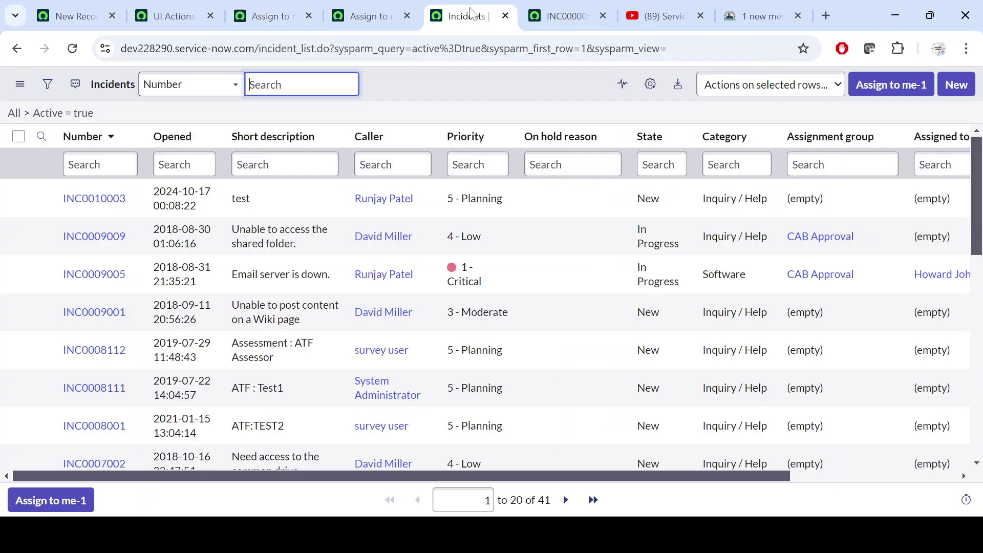
{"action": "left_click", "coordinate": [72, 51]}
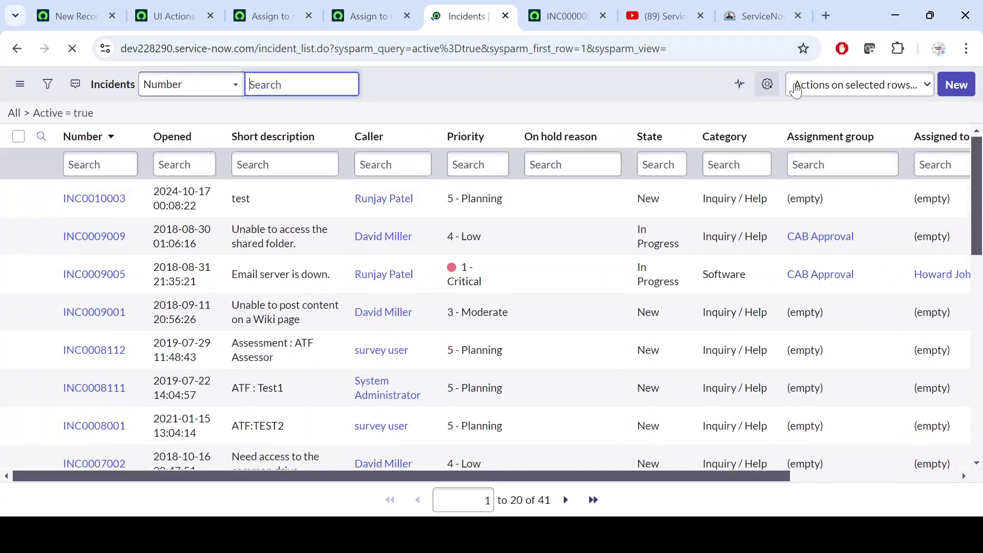
{"action": "left_click", "coordinate": [855, 90]}
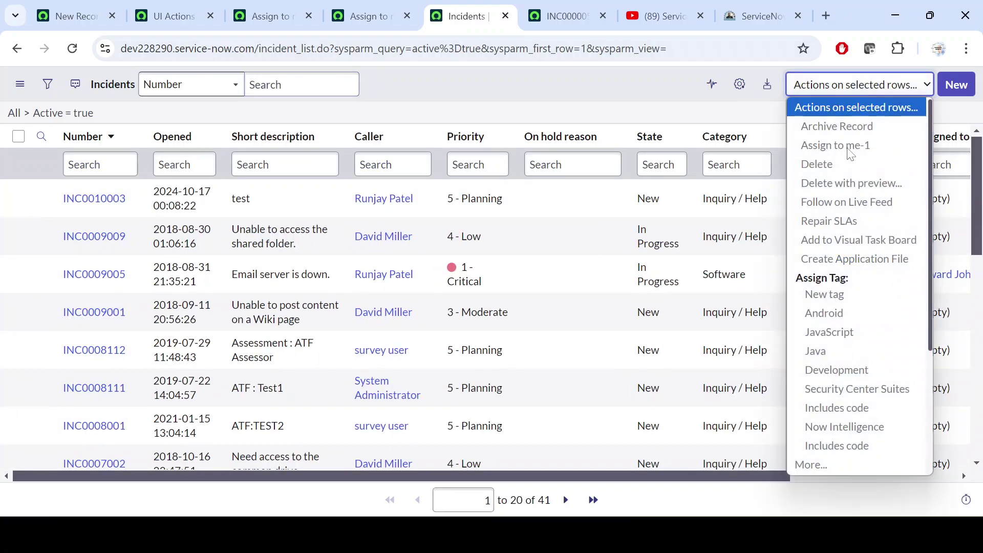
{"action": "left_click", "coordinate": [622, 87]}
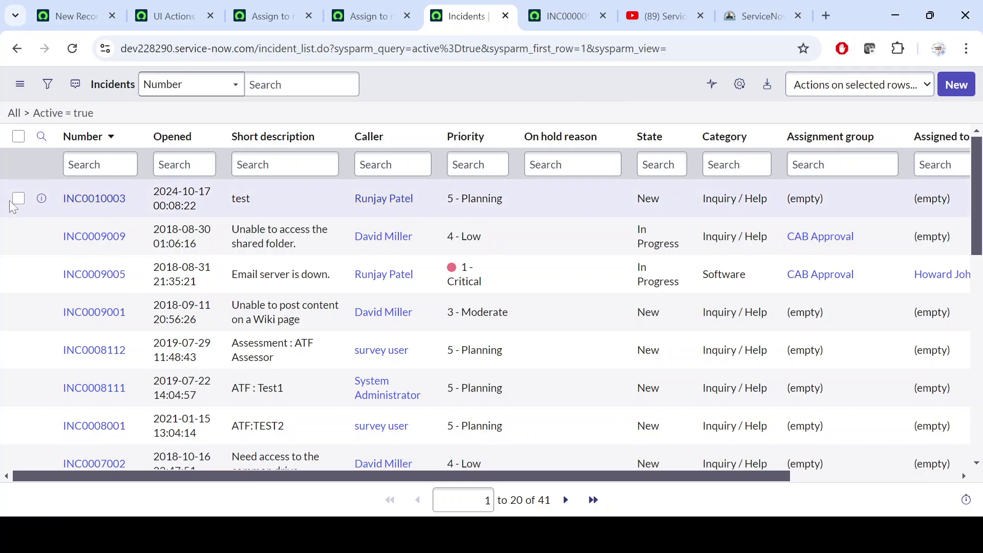
{"action": "left_click", "coordinate": [19, 200]}
{"action": "left_click", "coordinate": [854, 84]}
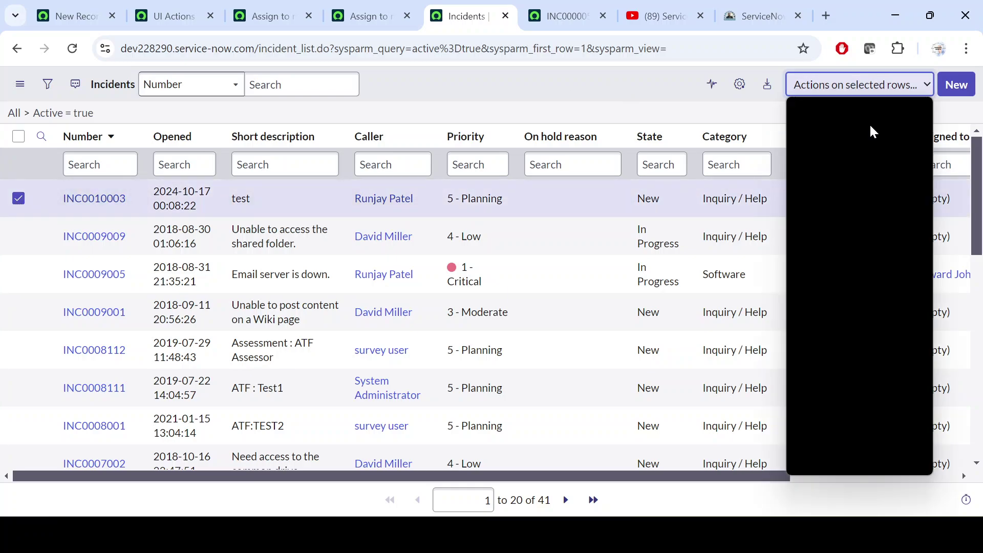
- Clear List choice on the Assign to me-1 UI Action, enable List link and save the record
{"action": "left_click", "coordinate": [467, 97]}
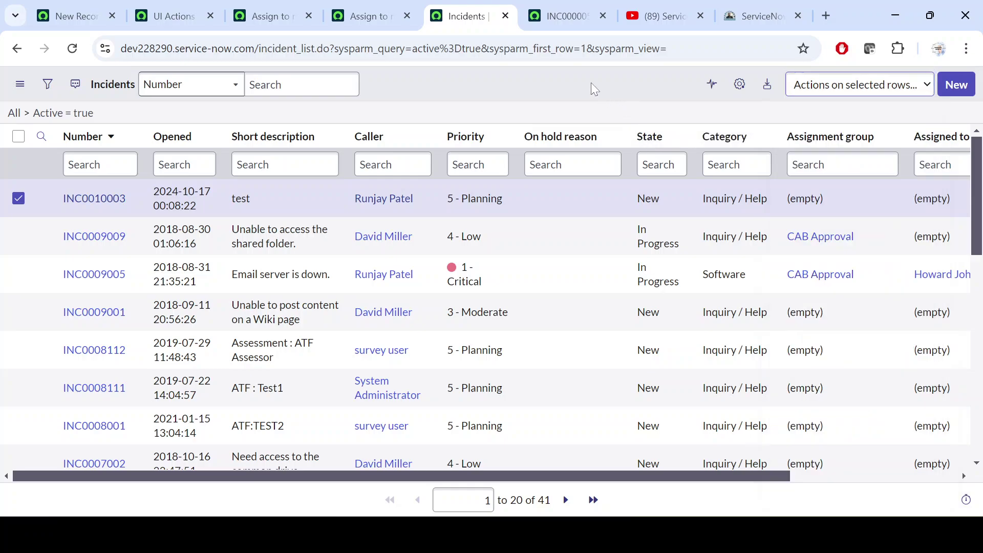
{"action": "left_click", "coordinate": [270, 16]}
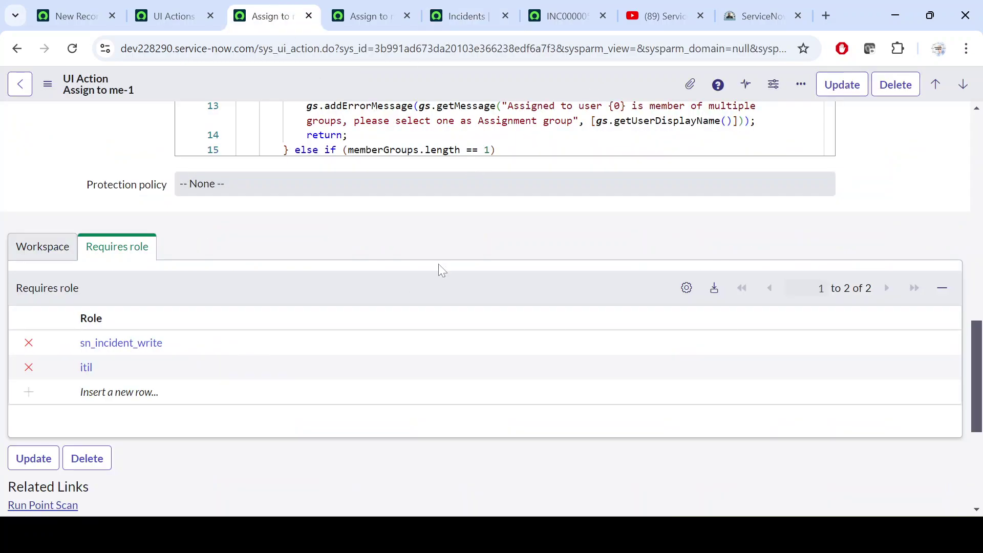
{"action": "scroll", "coordinate": [176, 183], "scroll_direction": "up", "scroll_amount": 2}
{"action": "scroll", "coordinate": [176, 183], "scroll_direction": "up", "scroll_amount": 5}
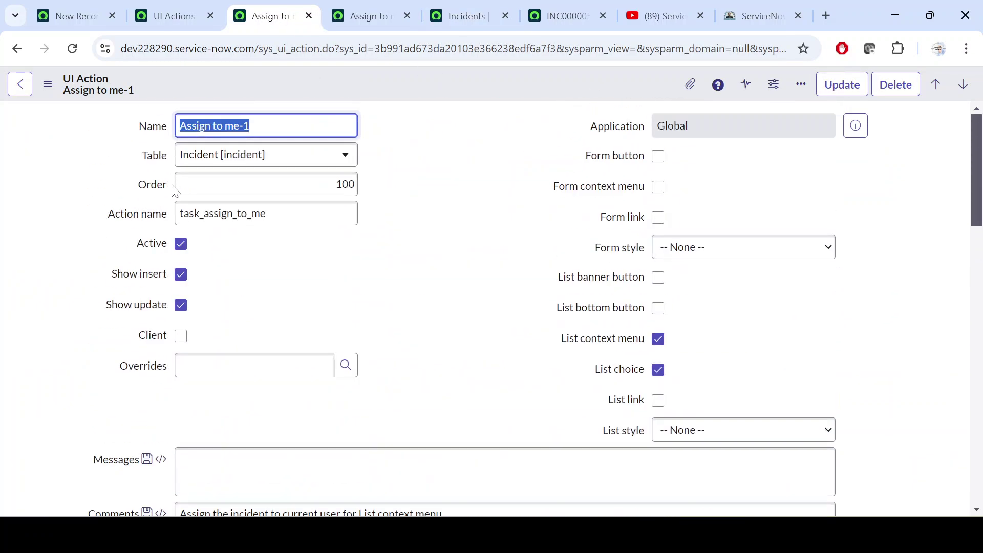
{"action": "left_click", "coordinate": [658, 370]}
{"action": "left_click", "coordinate": [659, 400]}
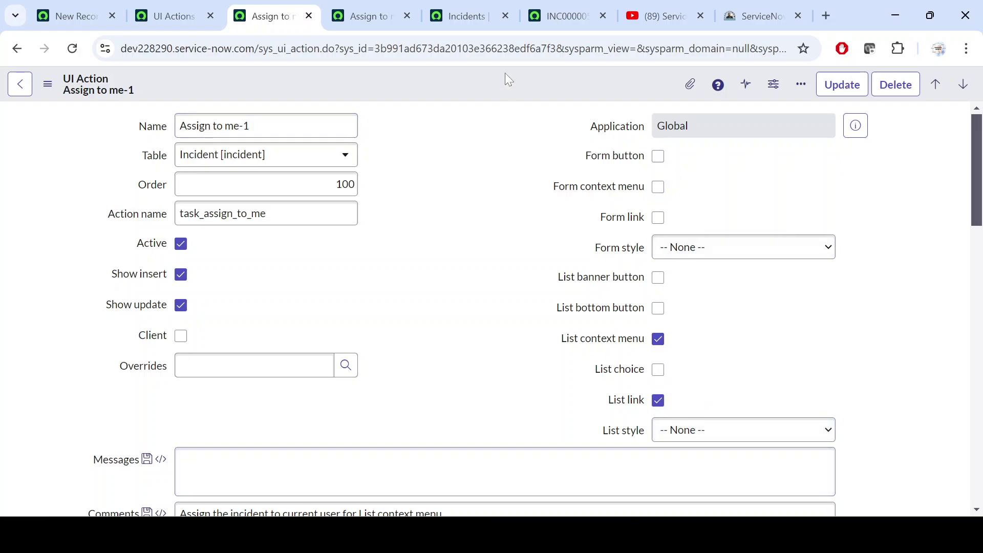
{"action": "right_click", "coordinate": [523, 82]}
{"action": "left_click", "coordinate": [535, 85]}
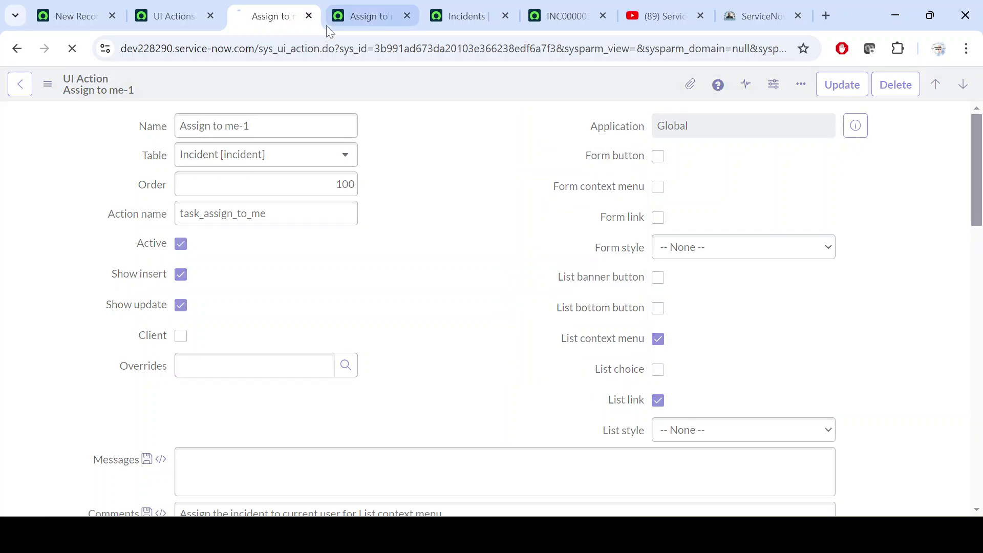
- Reload the incident list and check below its last row for the Assign to me-1 related link
{"action": "left_click", "coordinate": [464, 10]}
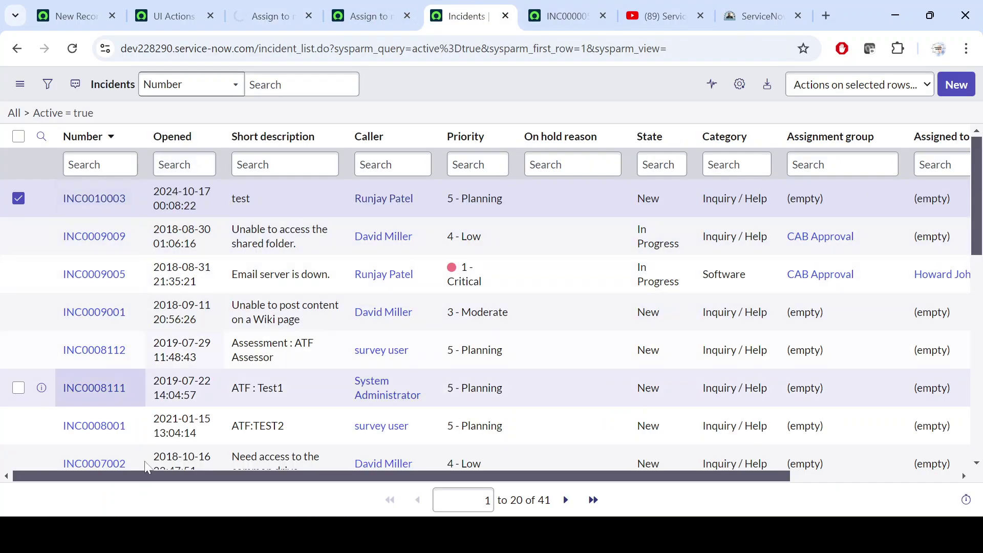
{"action": "scroll", "coordinate": [75, 451], "scroll_direction": "down", "scroll_amount": 10}
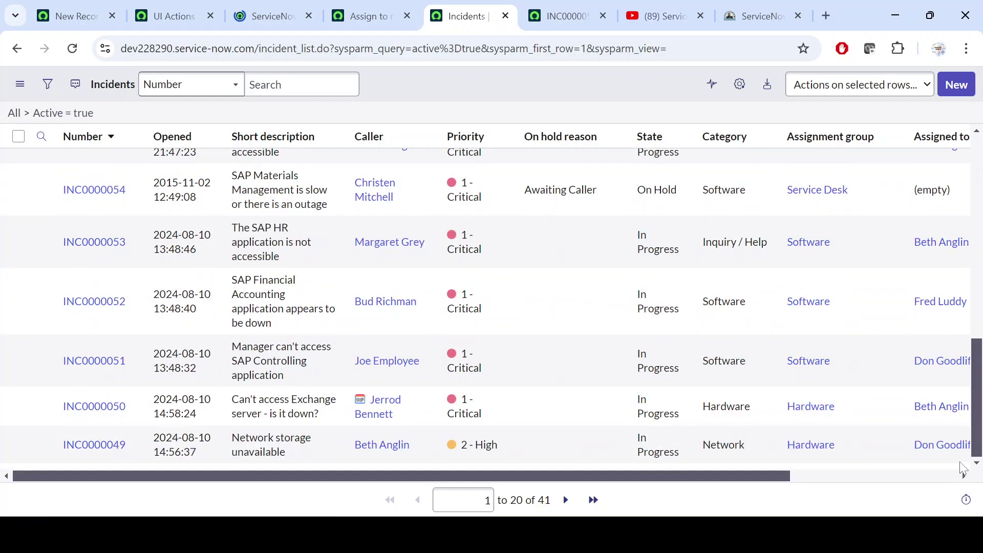
{"action": "left_click", "coordinate": [72, 50]}
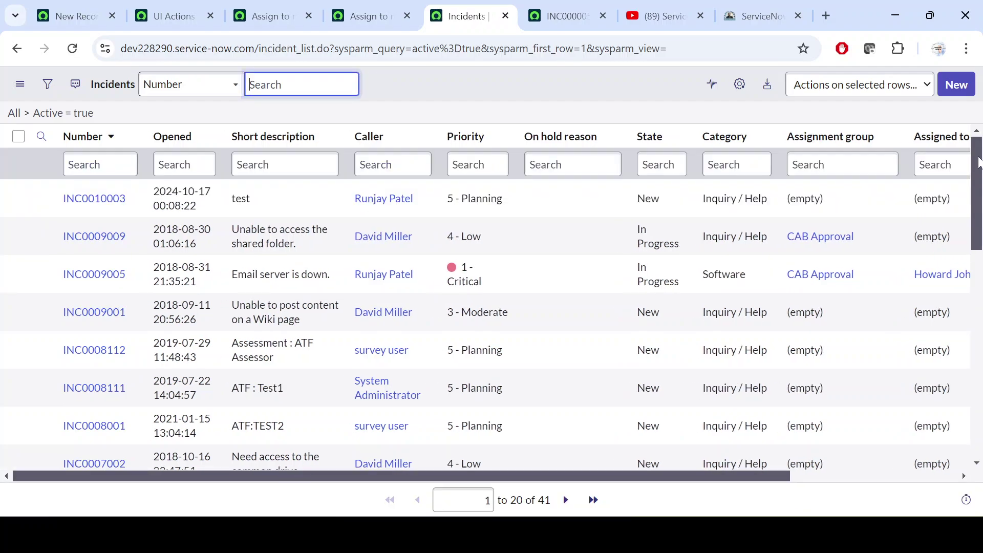
{"action": "left_click_drag", "start_coordinate": [981, 210], "coordinate": [982, 440]}
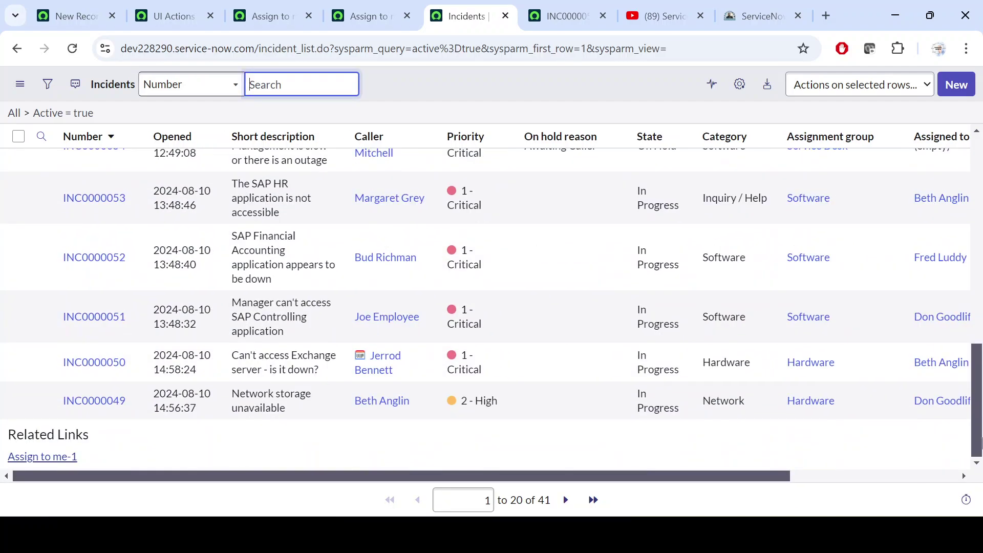
{"action": "left_click_drag", "start_coordinate": [97, 456], "coordinate": [2, 466]}
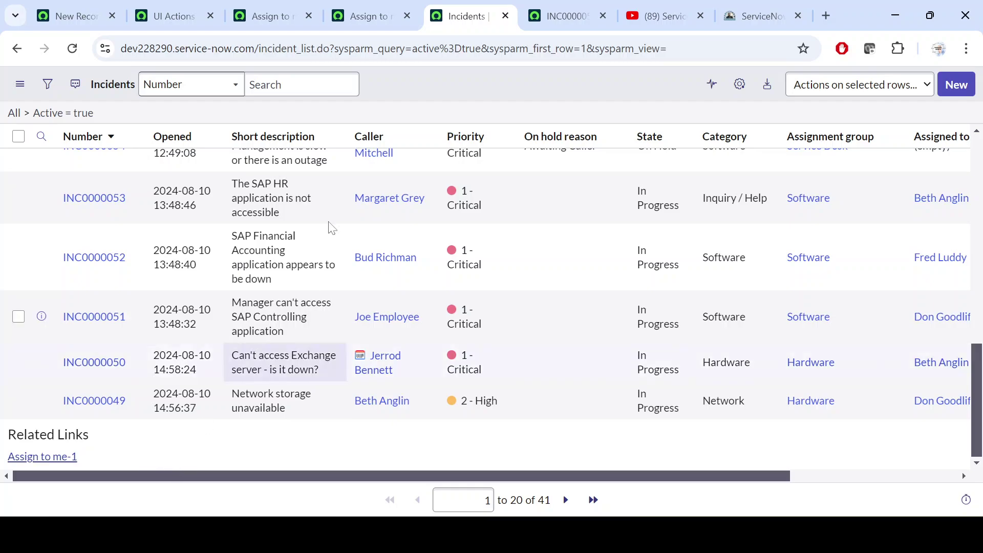
- Clear List link on the Assign to me-1 UI Action and show its Workspace options
{"action": "left_click", "coordinate": [279, 11]}
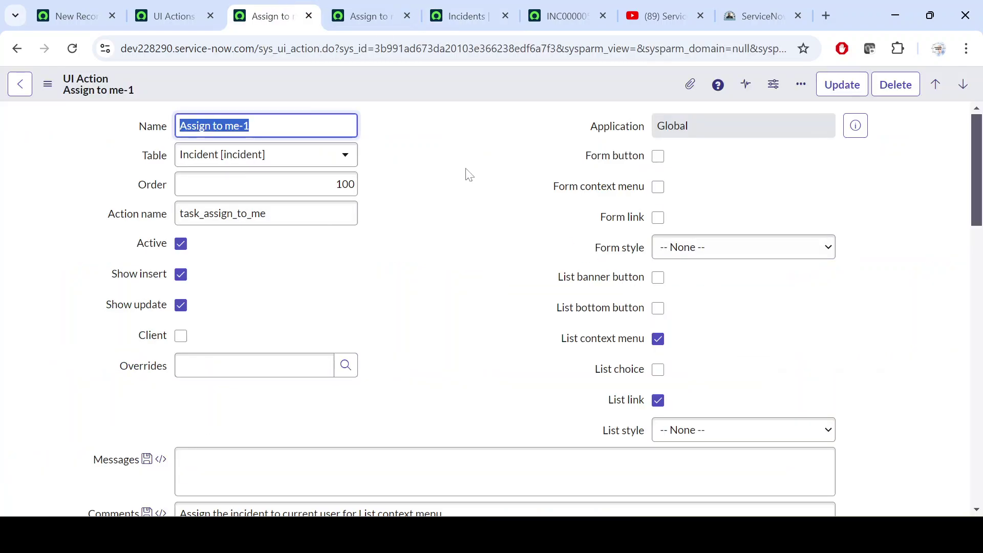
{"action": "left_click", "coordinate": [481, 186]}
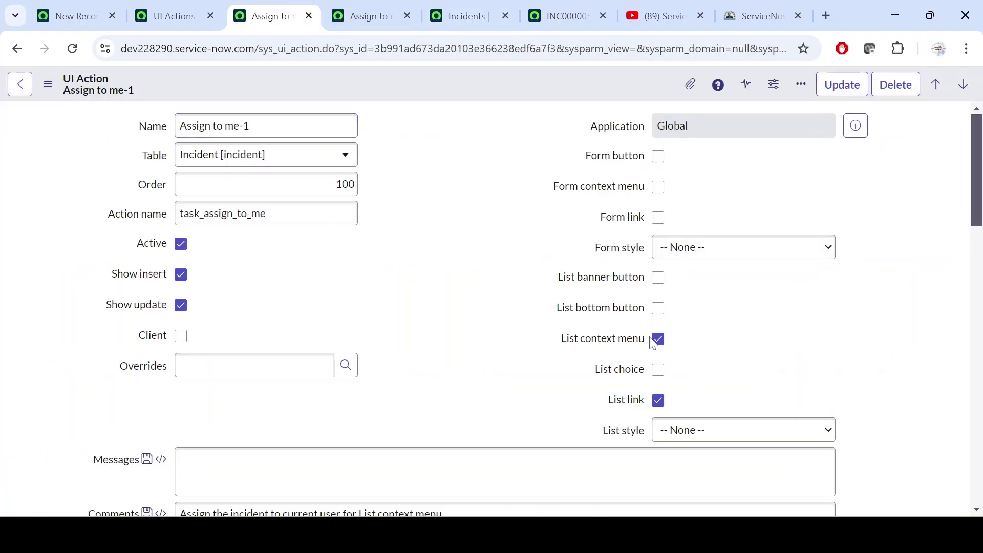
{"action": "left_click", "coordinate": [659, 400]}
{"action": "scroll", "coordinate": [856, 309], "scroll_direction": "down", "scroll_amount": 10}
{"action": "scroll", "coordinate": [936, 320], "scroll_direction": "down", "scroll_amount": 4}
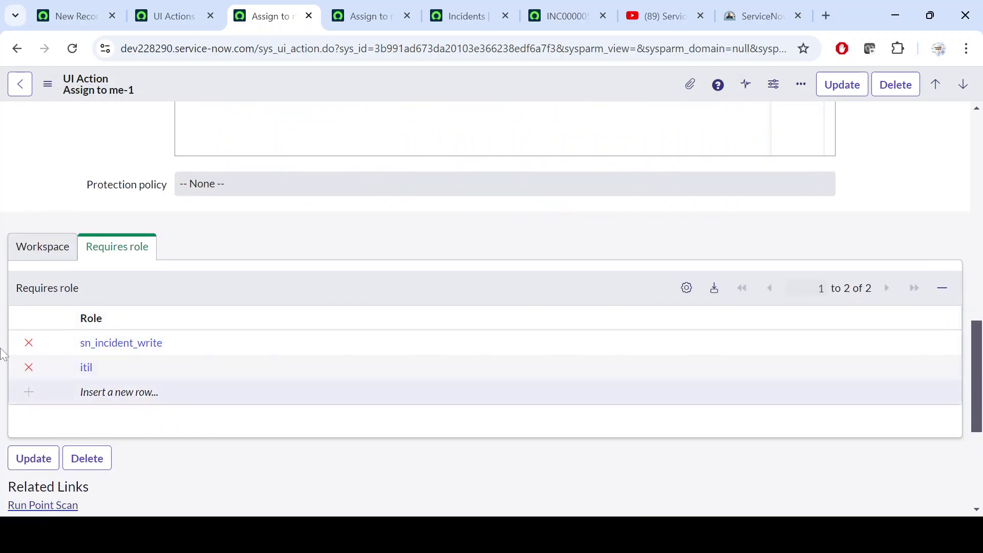
{"action": "left_click", "coordinate": [45, 248]}
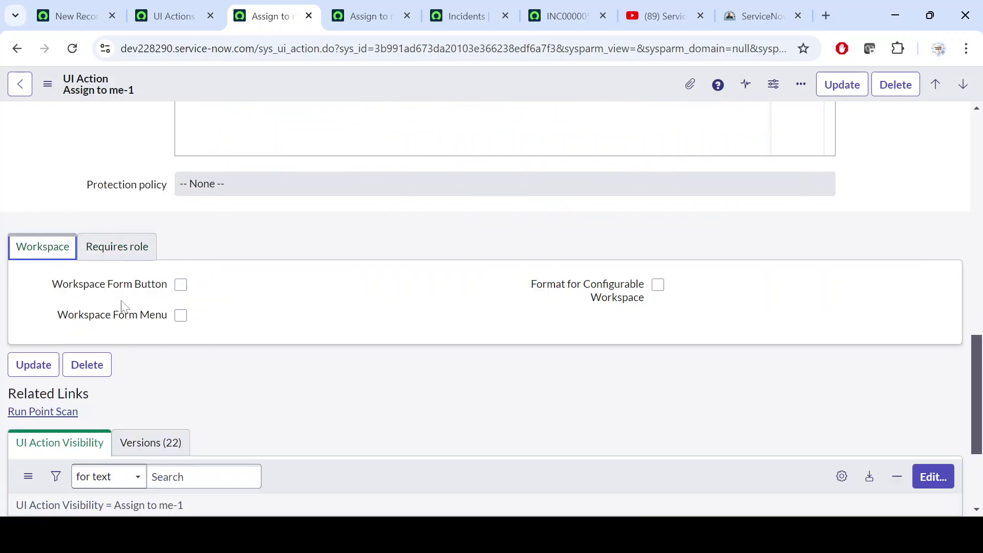
- Examine the assignToMe function in the UI Action's script, including the assigned_to assignment, the record update and the error message branches
{"action": "scroll", "coordinate": [138, 364], "scroll_direction": "up", "scroll_amount": 7}
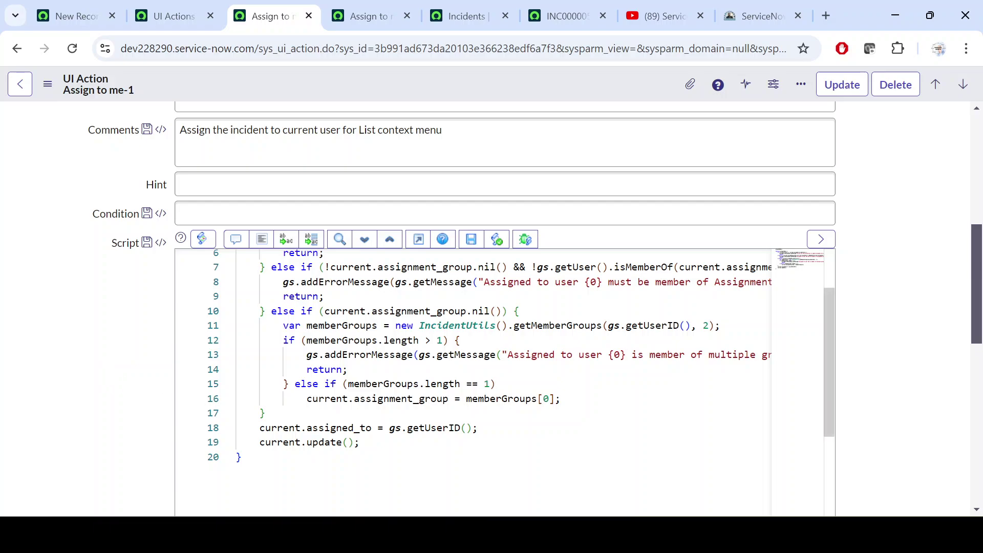
{"action": "scroll", "coordinate": [474, 382], "scroll_direction": "up", "scroll_amount": 3}
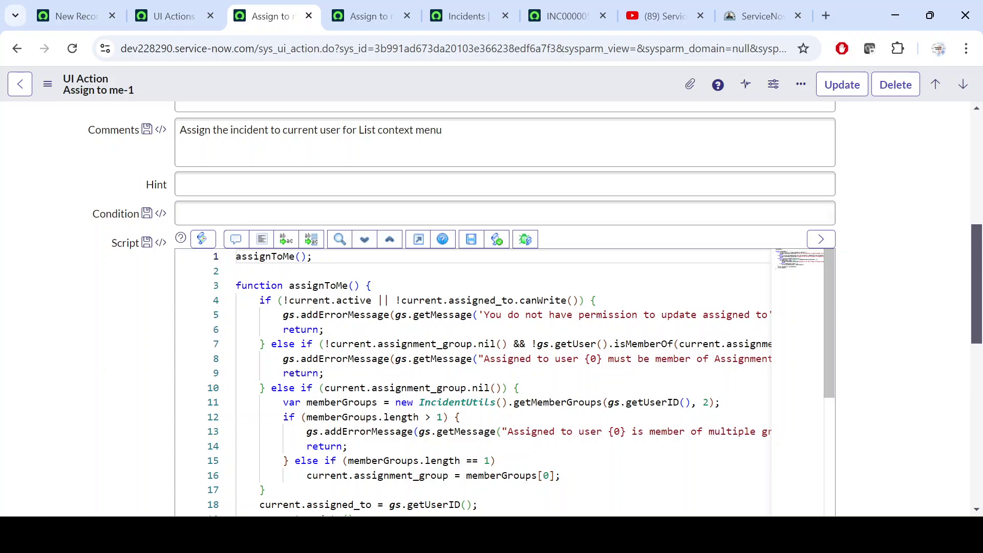
{"action": "left_click_drag", "start_coordinate": [236, 284], "coordinate": [409, 506]}
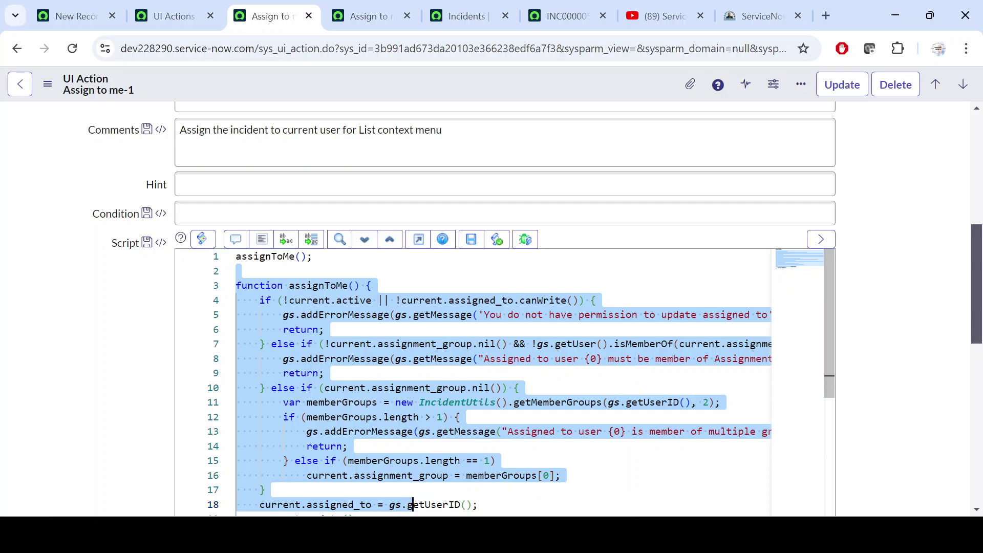
{"action": "left_click", "coordinate": [324, 372]}
{"action": "scroll", "coordinate": [474, 382], "scroll_direction": "down", "scroll_amount": 3}
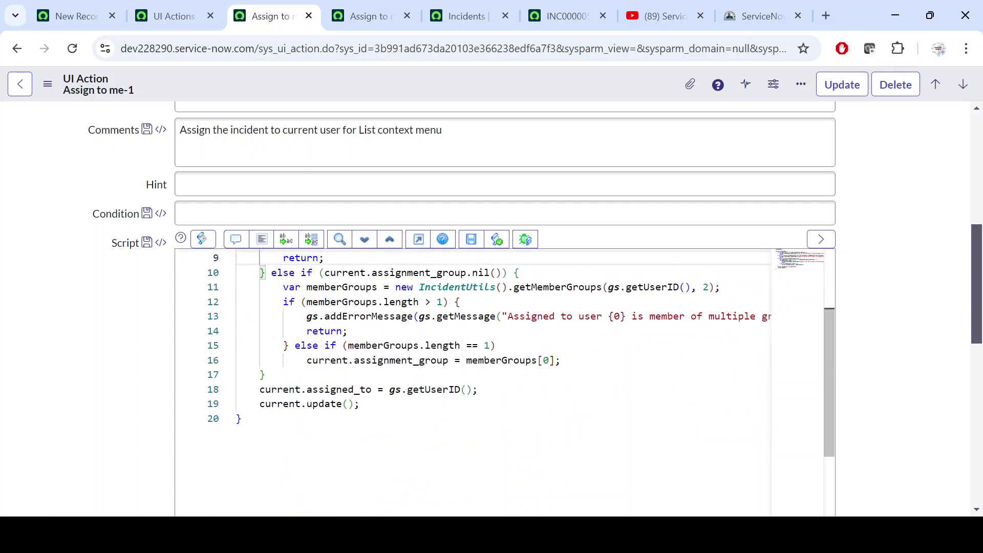
{"action": "mouse_move", "coordinate": [260, 389]}
{"action": "left_mouse_down"}
{"action": "mouse_move", "coordinate": [479, 389]}
{"action": "mouse_move", "coordinate": [253, 389]}
{"action": "left_mouse_up"}
{"action": "left_click", "coordinate": [360, 389]}
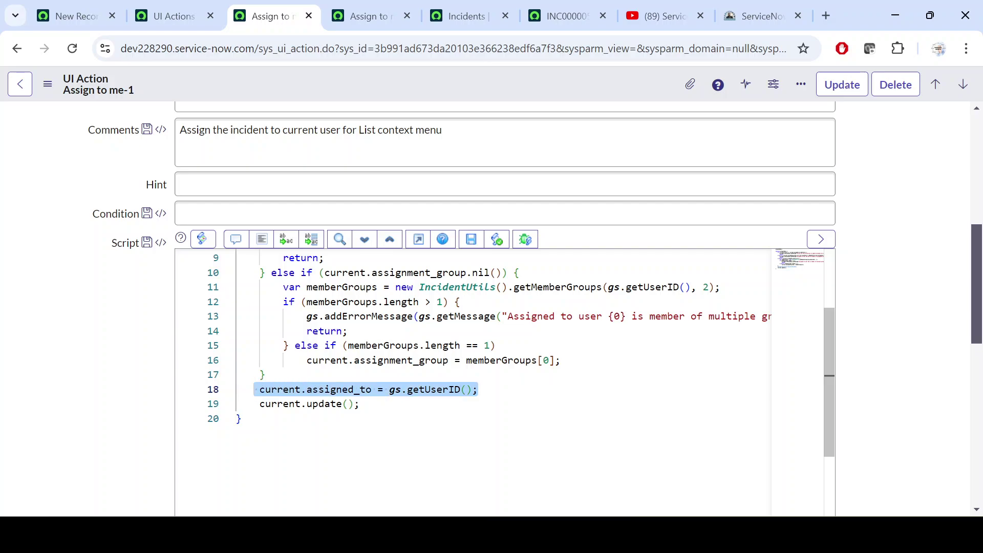
{"action": "double_click", "coordinate": [436, 390]}
{"action": "left_click_drag", "start_coordinate": [360, 403], "coordinate": [372, 272]}
{"action": "left_click", "coordinate": [240, 419]}
{"action": "scroll", "coordinate": [366, 273], "scroll_direction": "up", "scroll_amount": 3}
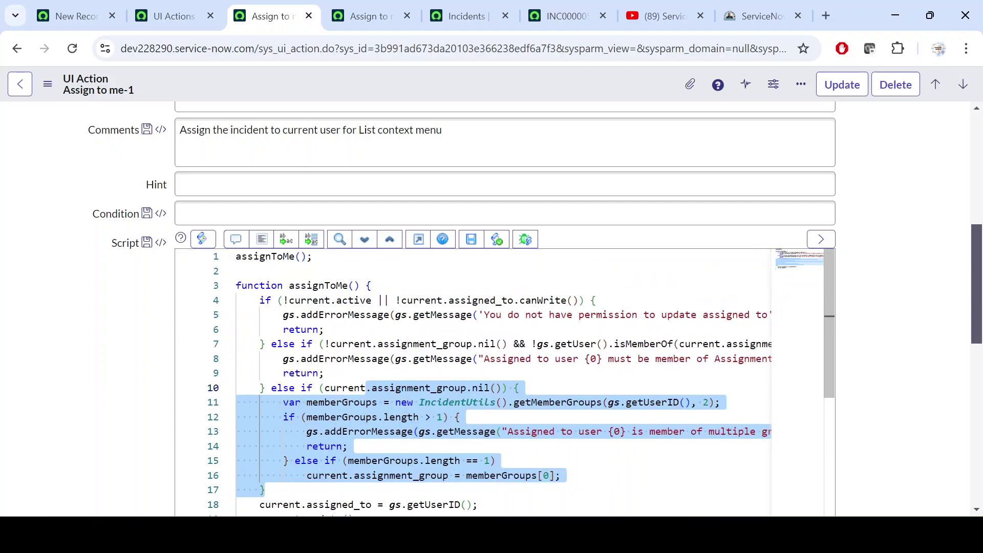
{"action": "left_click", "coordinate": [425, 315]}
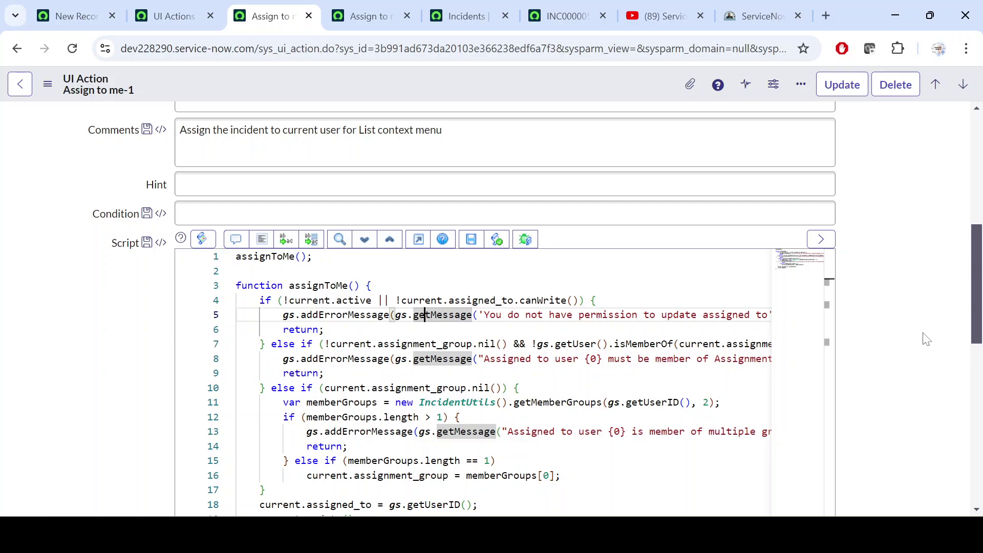
- Review the Action name value task_assign_to_me on the Assign to me-1 UI Action
{"action": "scroll", "coordinate": [926, 339], "scroll_direction": "up", "scroll_amount": 8}
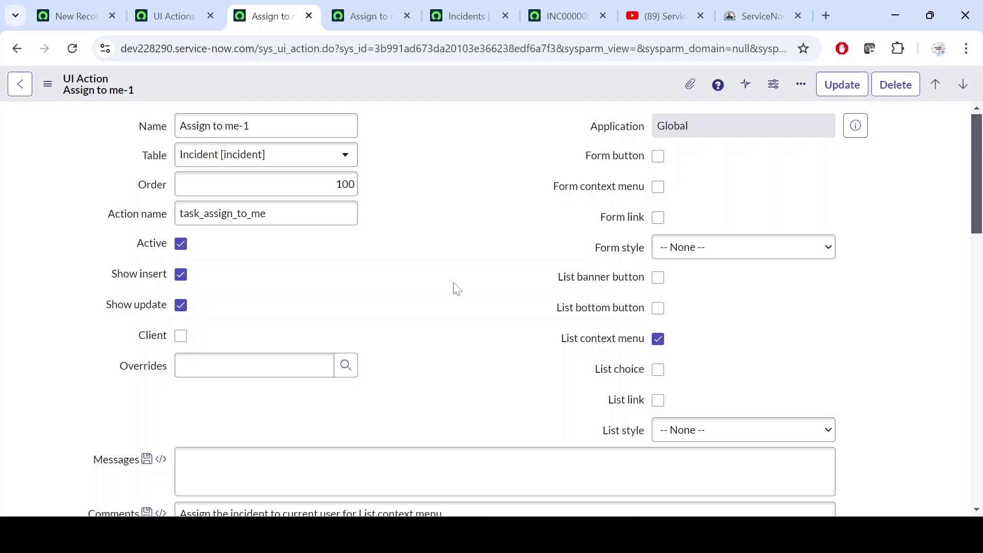
{"action": "left_click", "coordinate": [266, 214]}
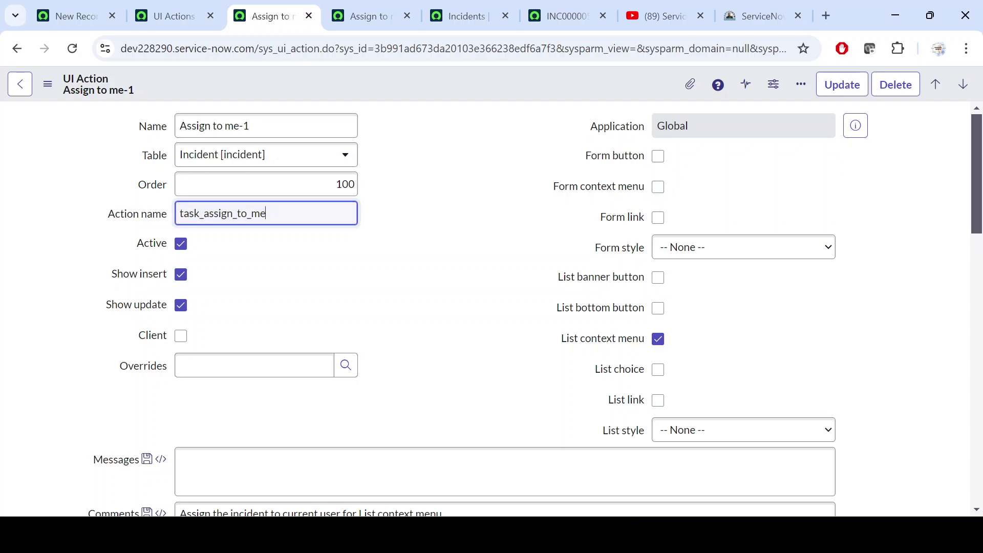
{"action": "key", "text": "ctrl+a"}
{"action": "left_click", "coordinate": [417, 290]}
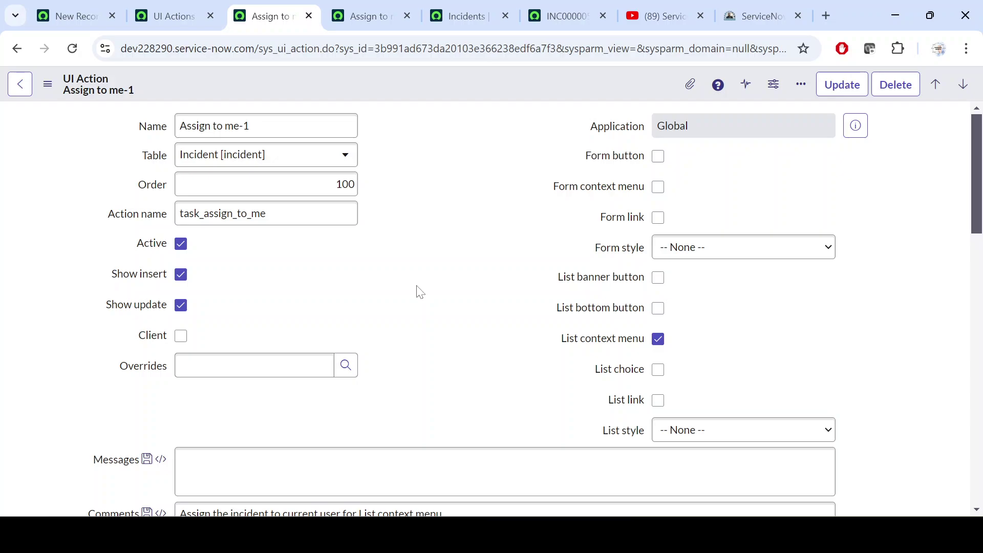
{"action": "key", "text": "Tab"}
{"action": "key", "text": "Tab"}
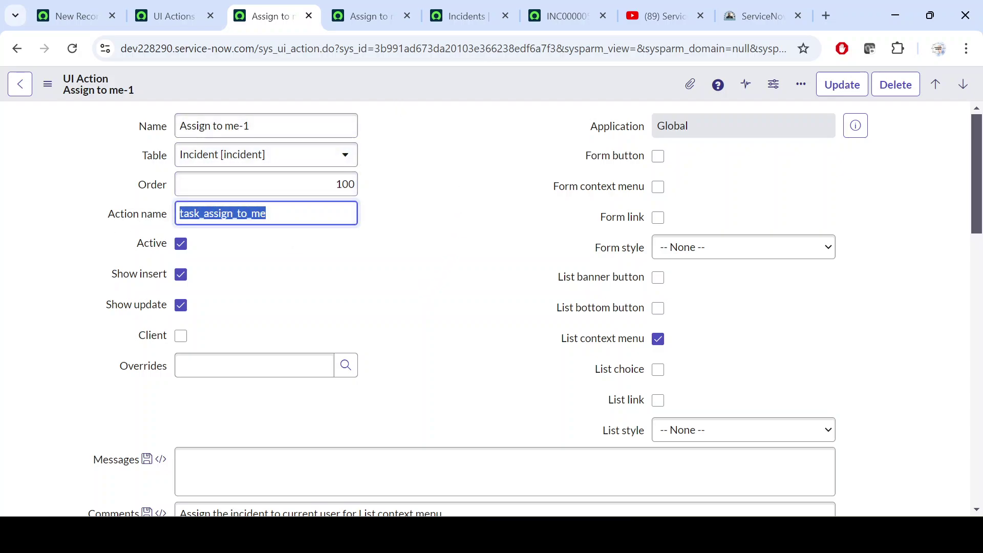
{"action": "left_click", "coordinate": [475, 250]}
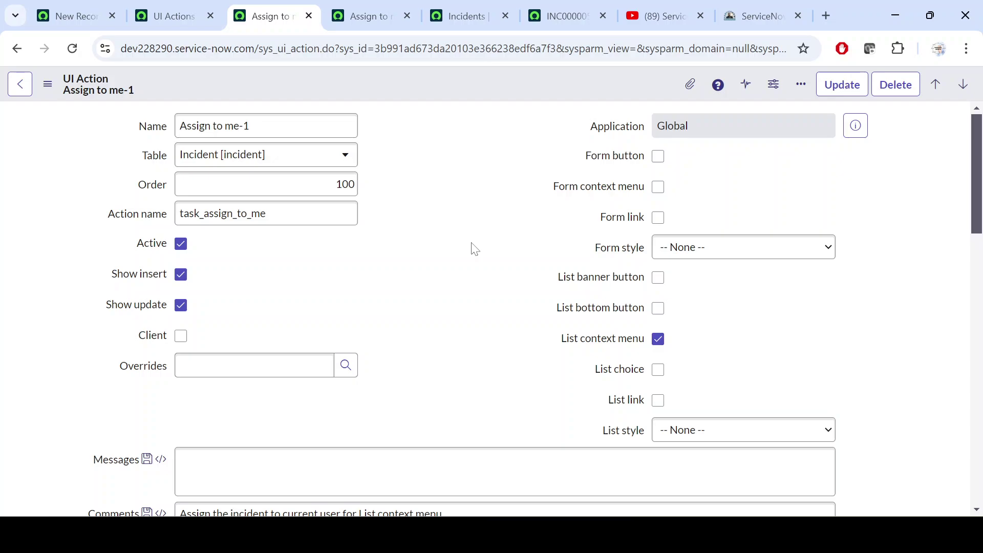